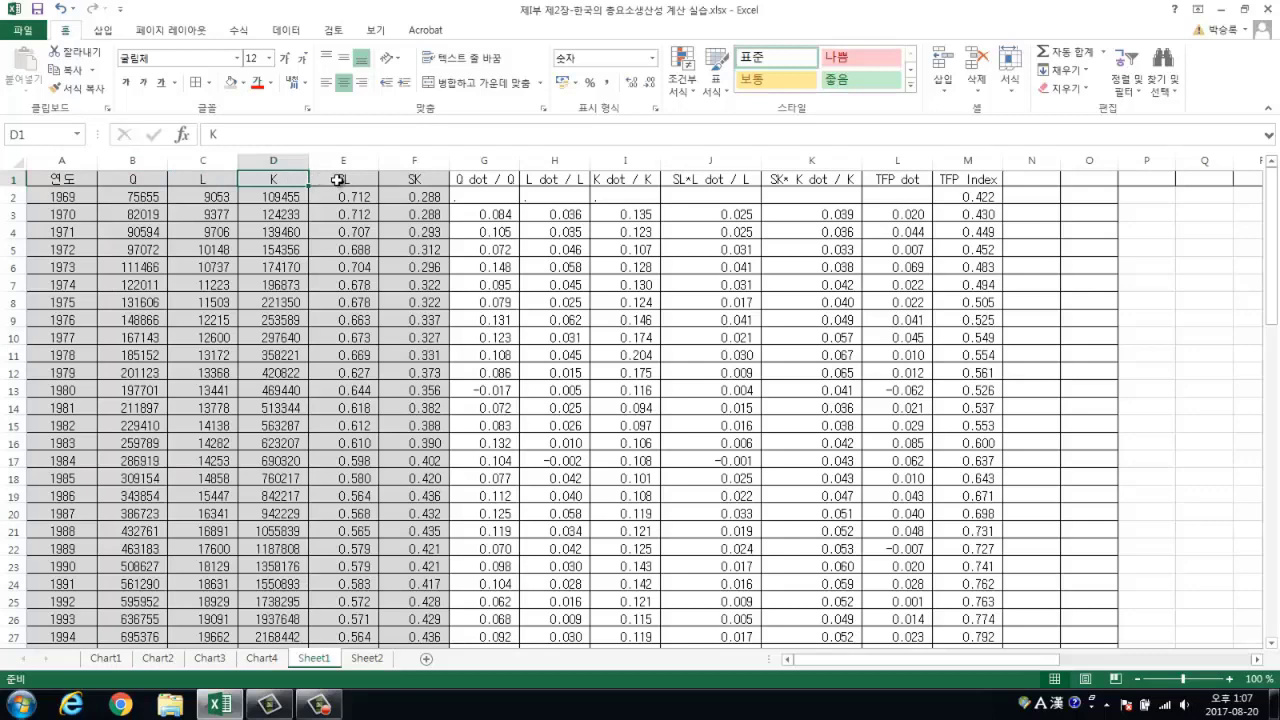
Review the source data for 1969–2014, covering the year, Q, L, K, SL and SK columns
click(340, 179)
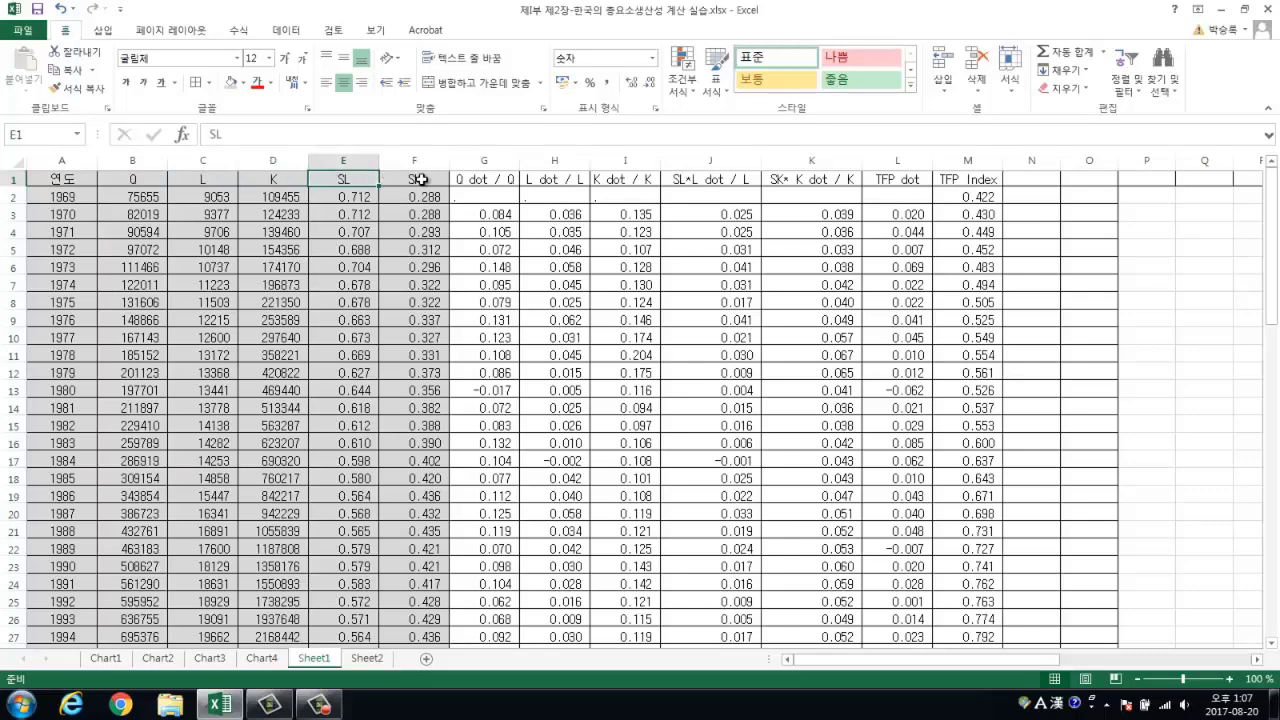
click(420, 179)
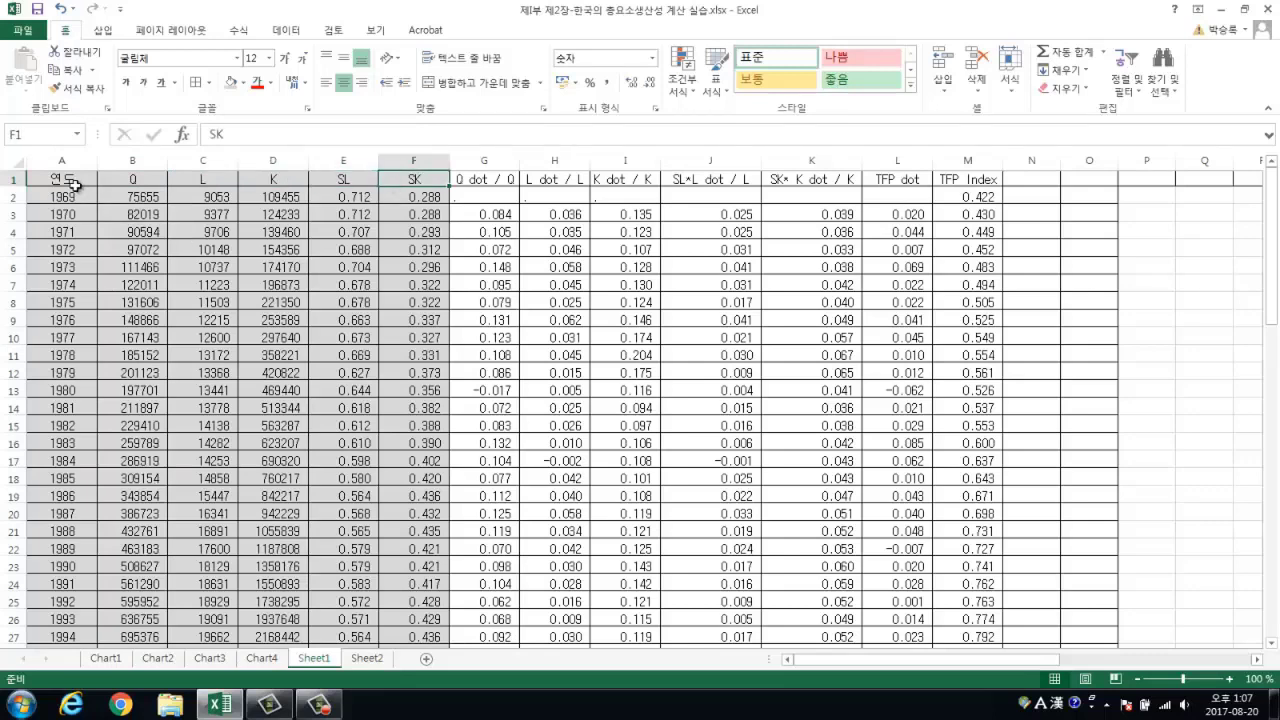
drag(75, 183, 410, 601)
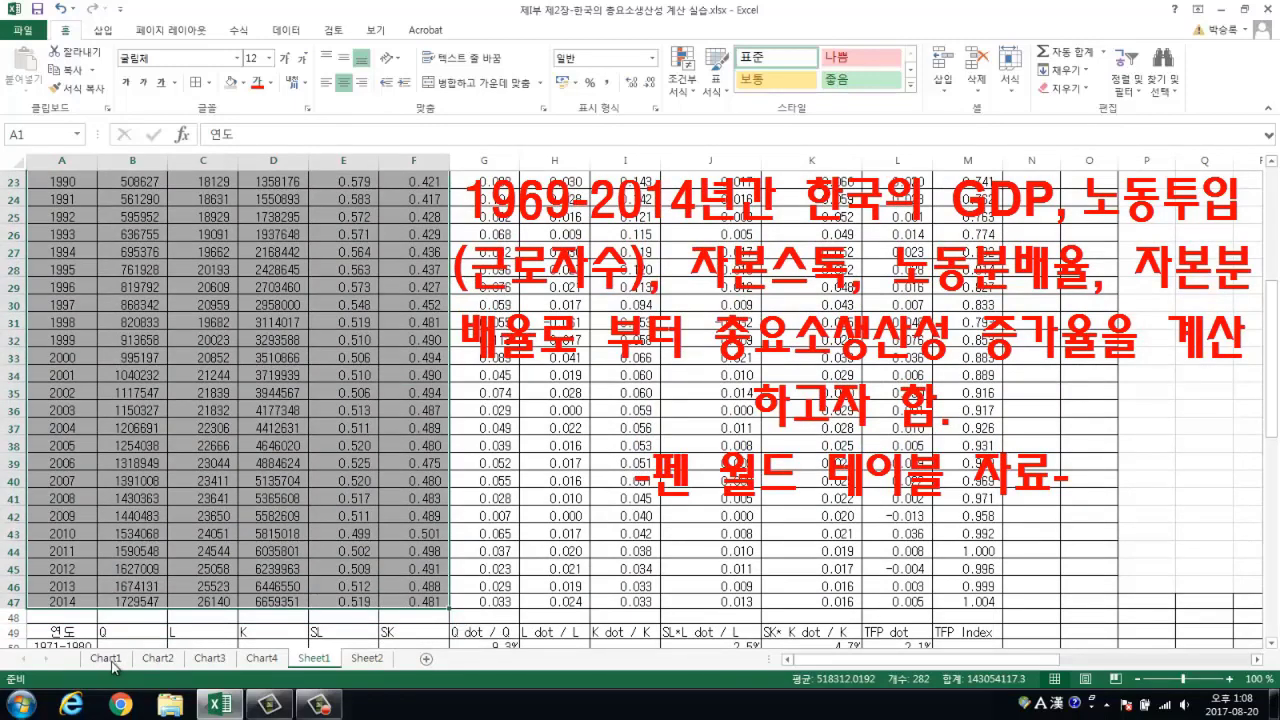
scroll(16, 530, up, 7)
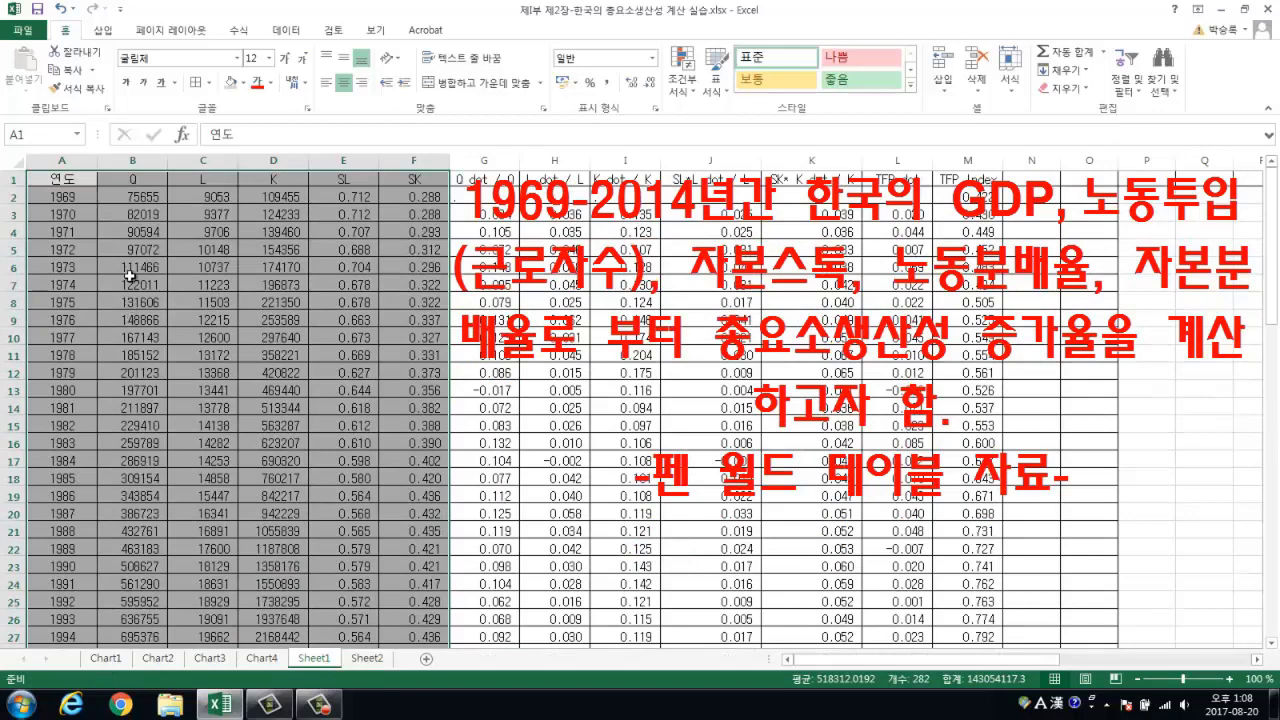
click(120, 183)
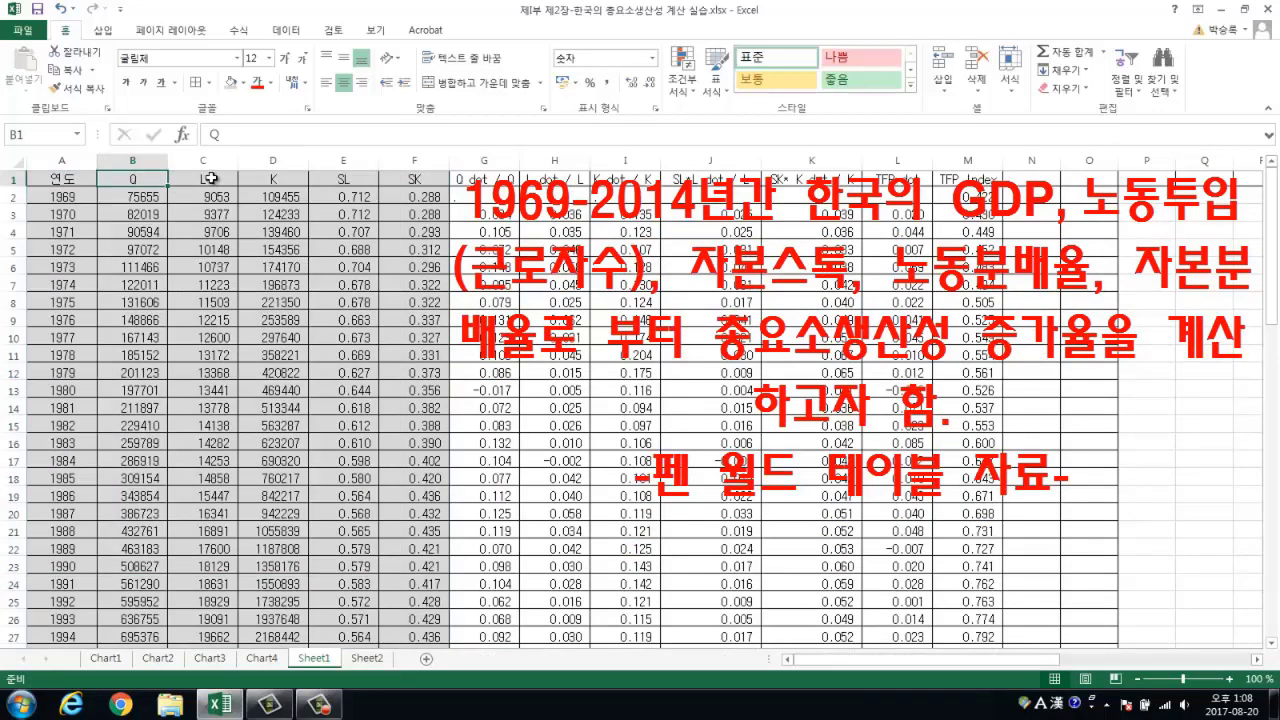
click(210, 182)
click(297, 179)
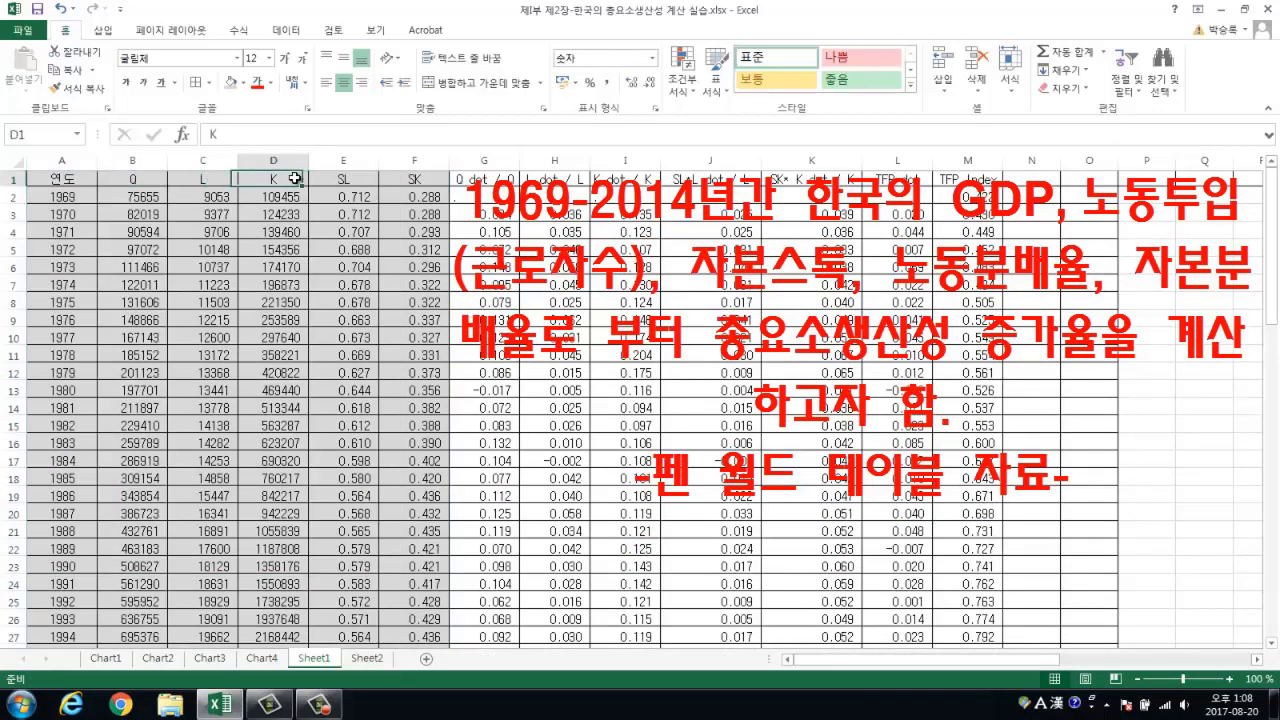
click(357, 177)
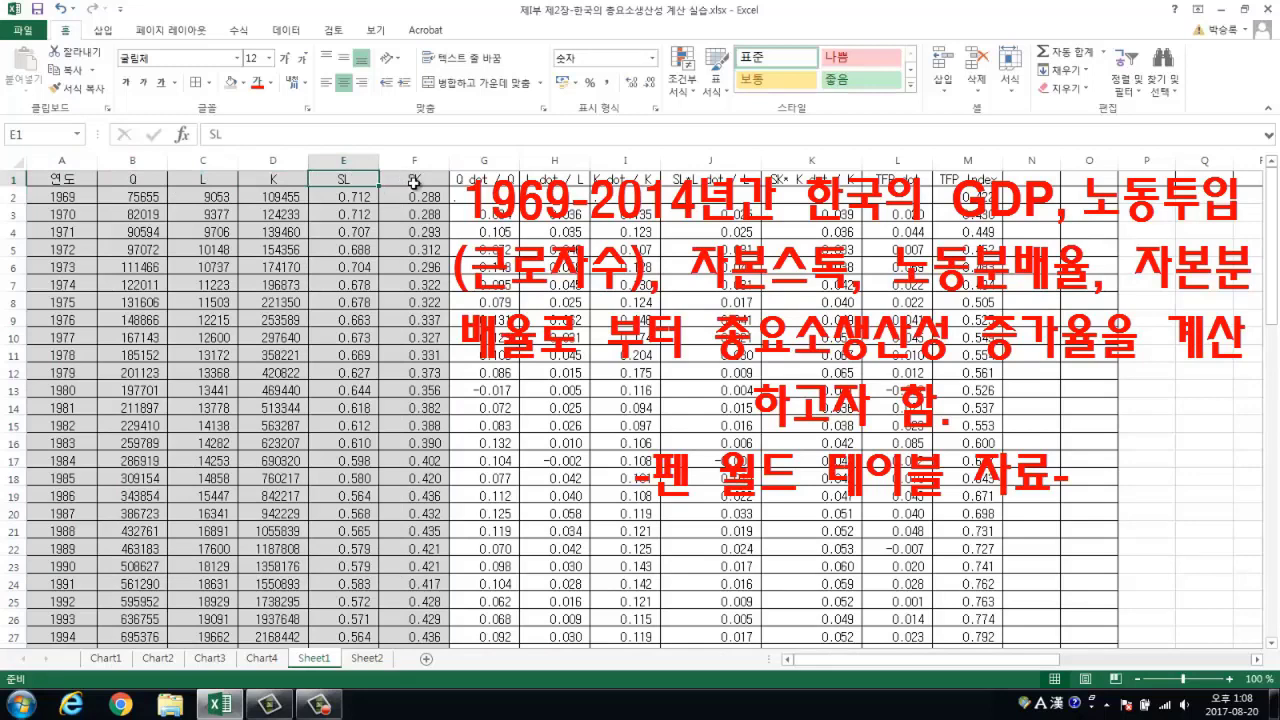
click(414, 182)
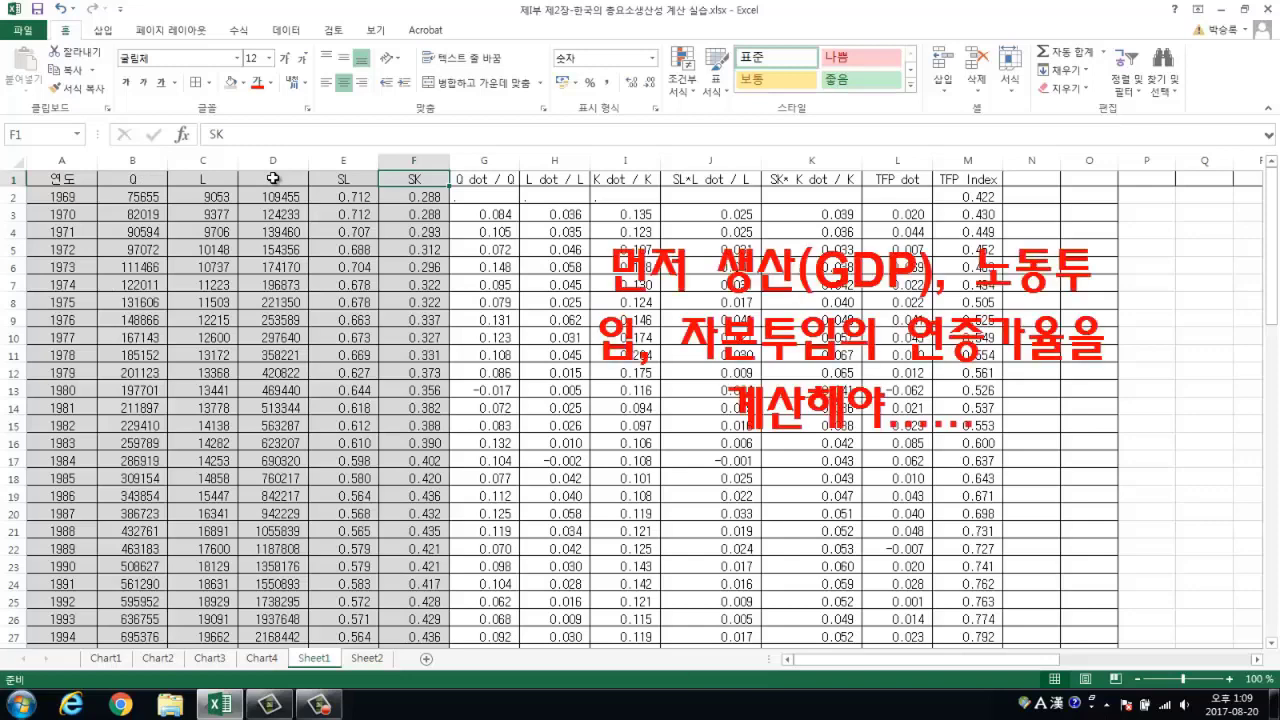
Examine the Q, L and K growth-rate columns, and check the 1970 formula in G3 against its source cells B3 and B2
click(487, 177)
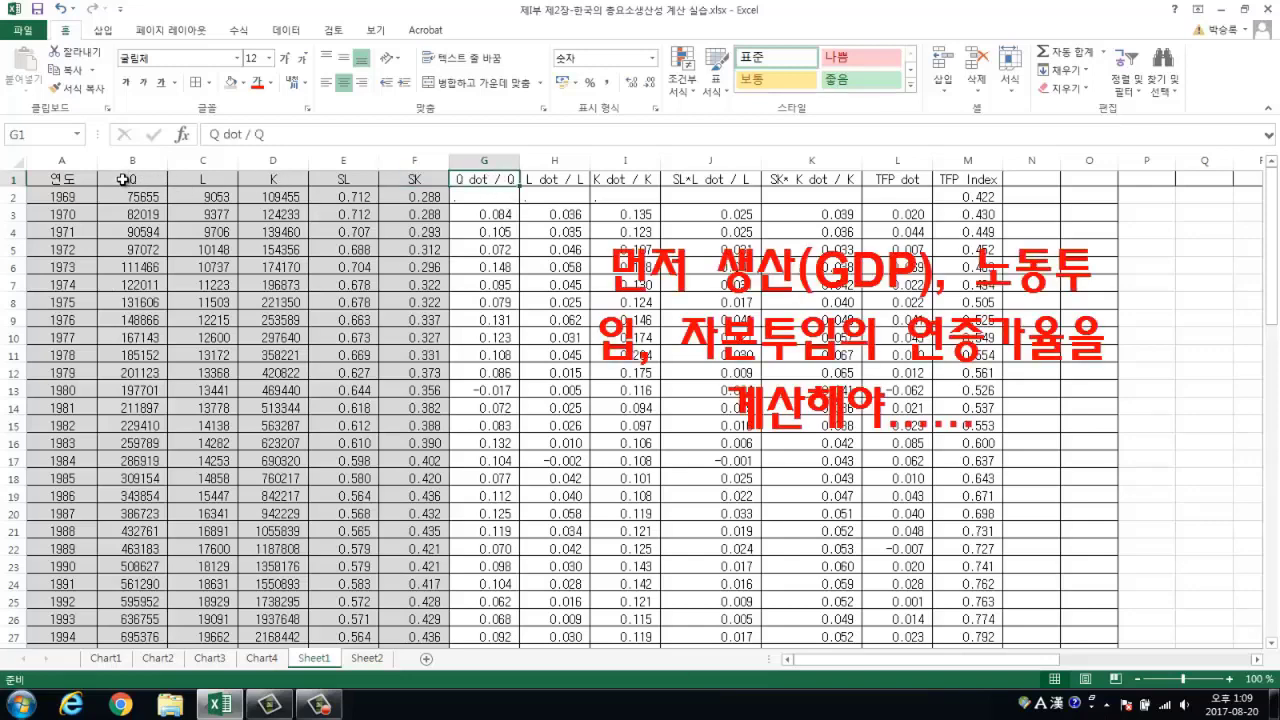
click(573, 179)
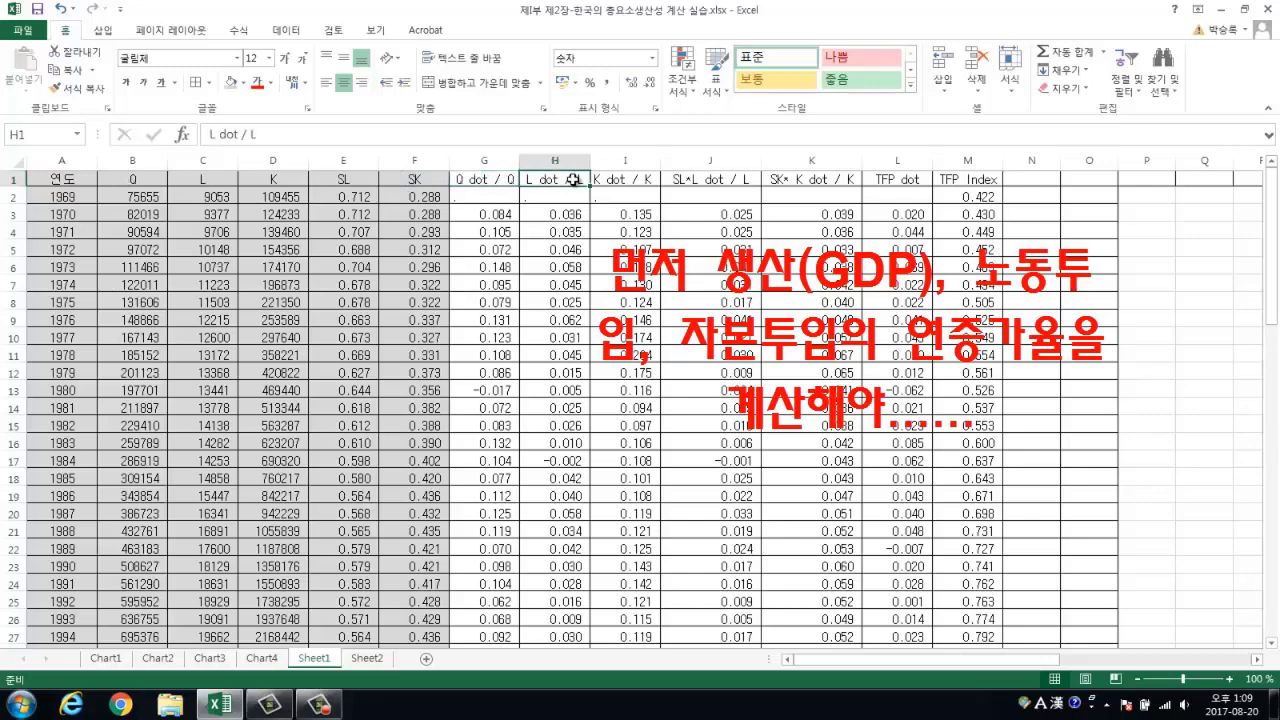
click(560, 161)
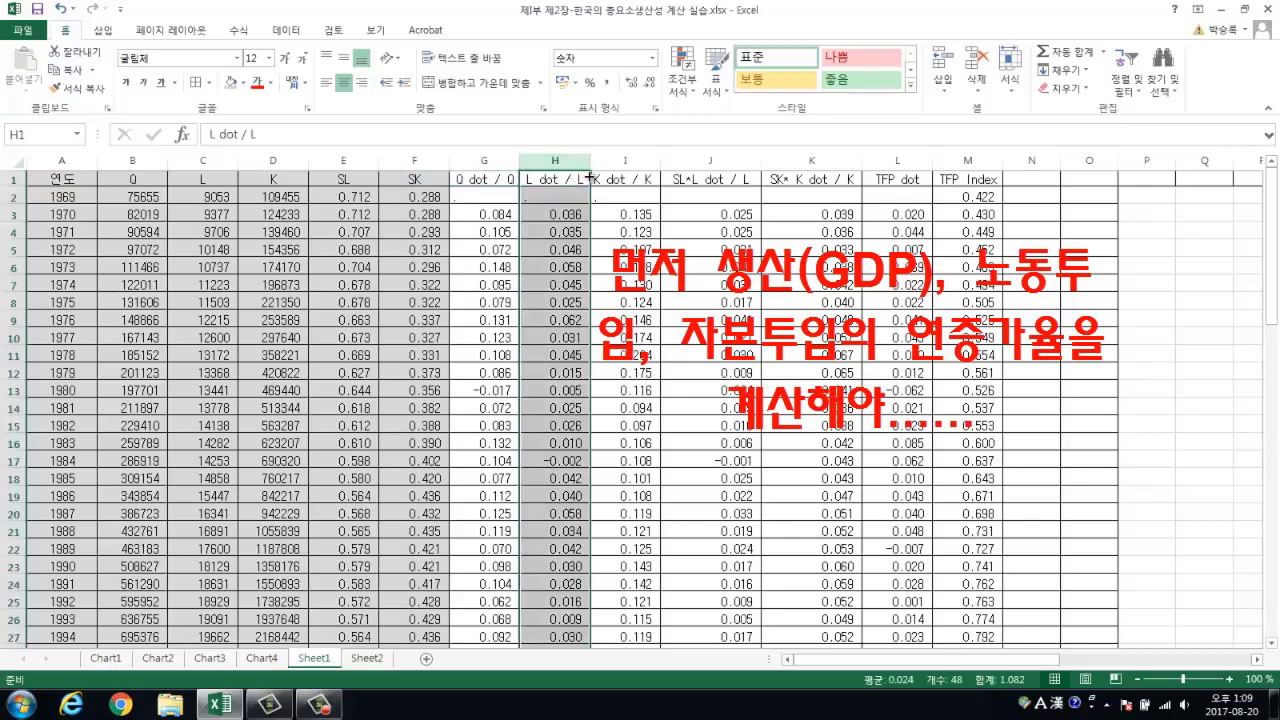
click(630, 161)
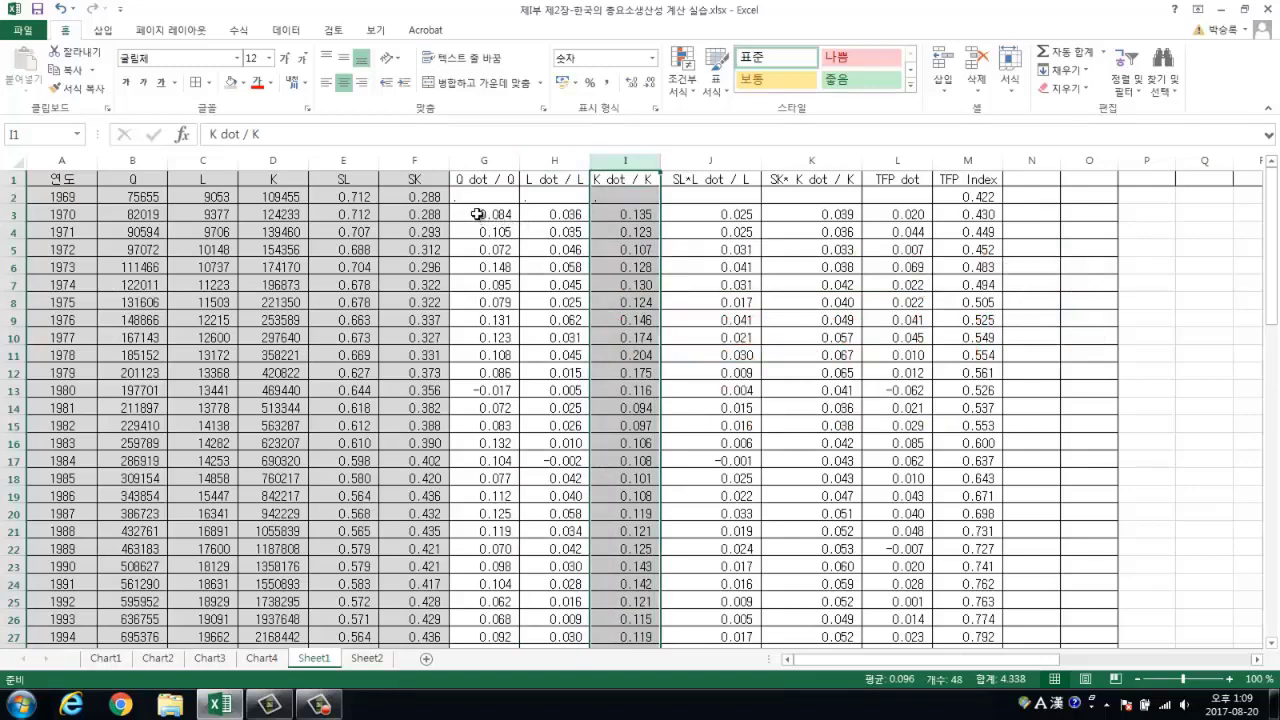
click(478, 214)
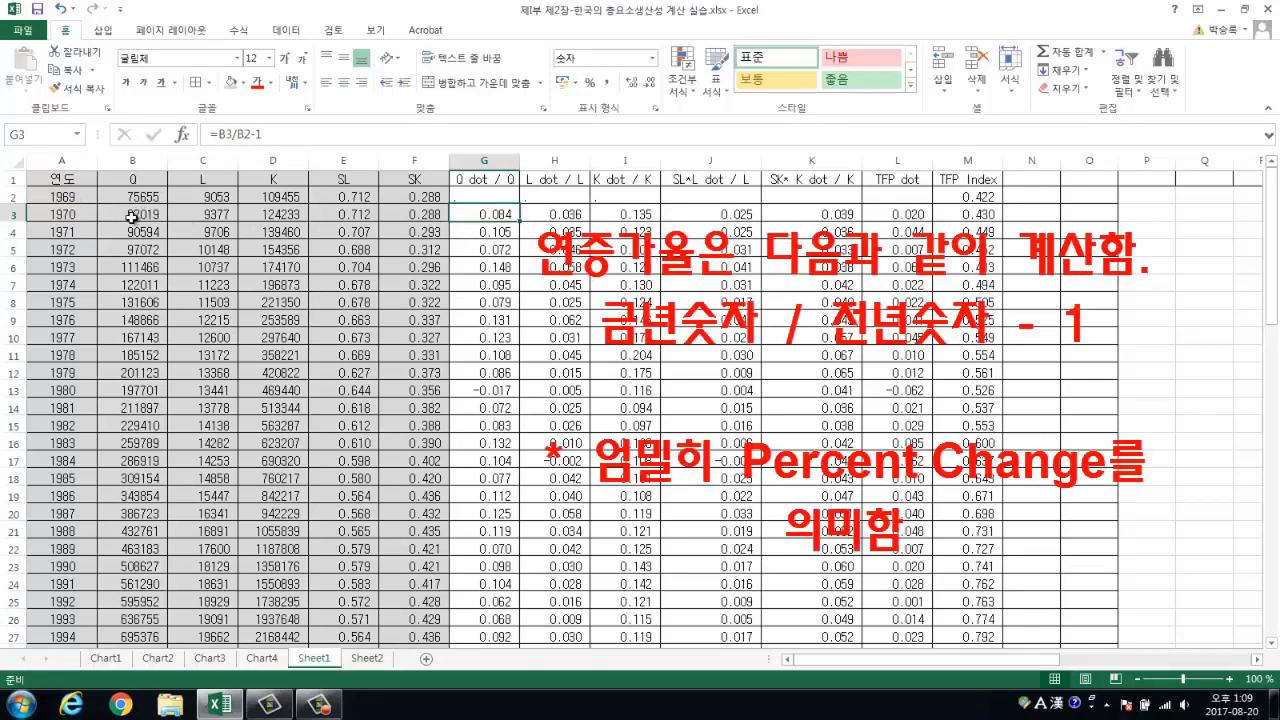
click(134, 216)
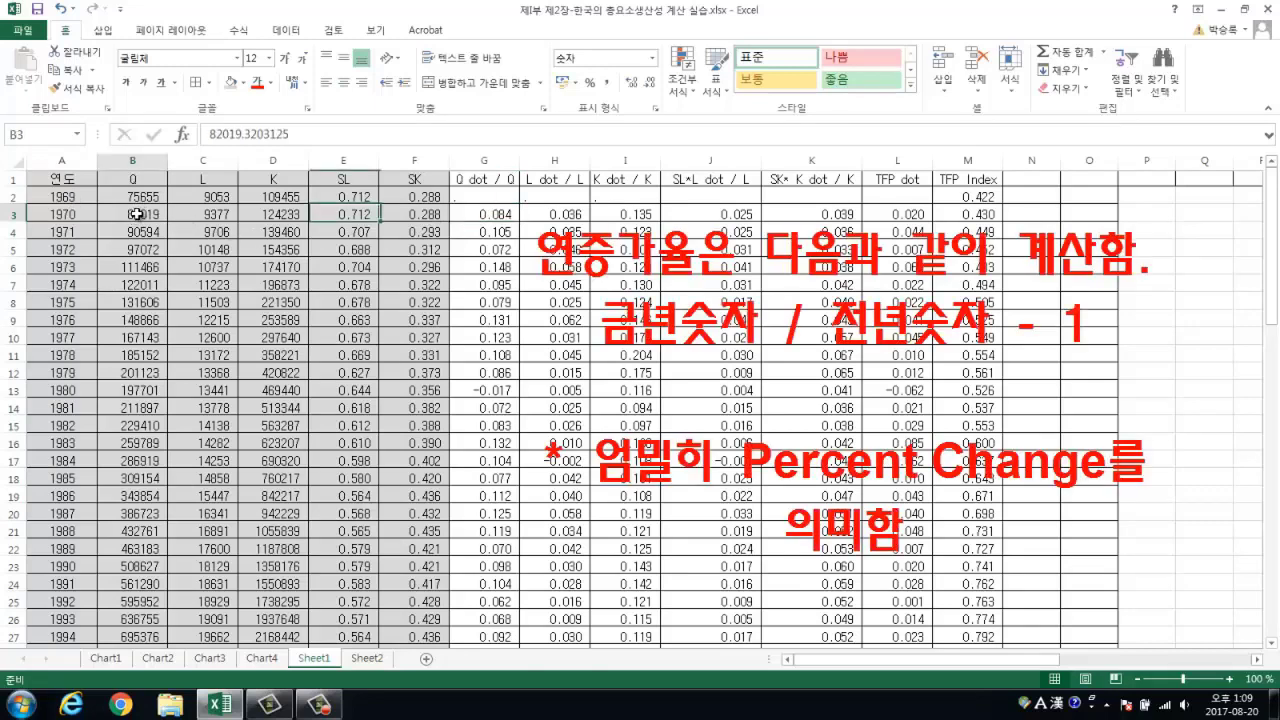
click(138, 195)
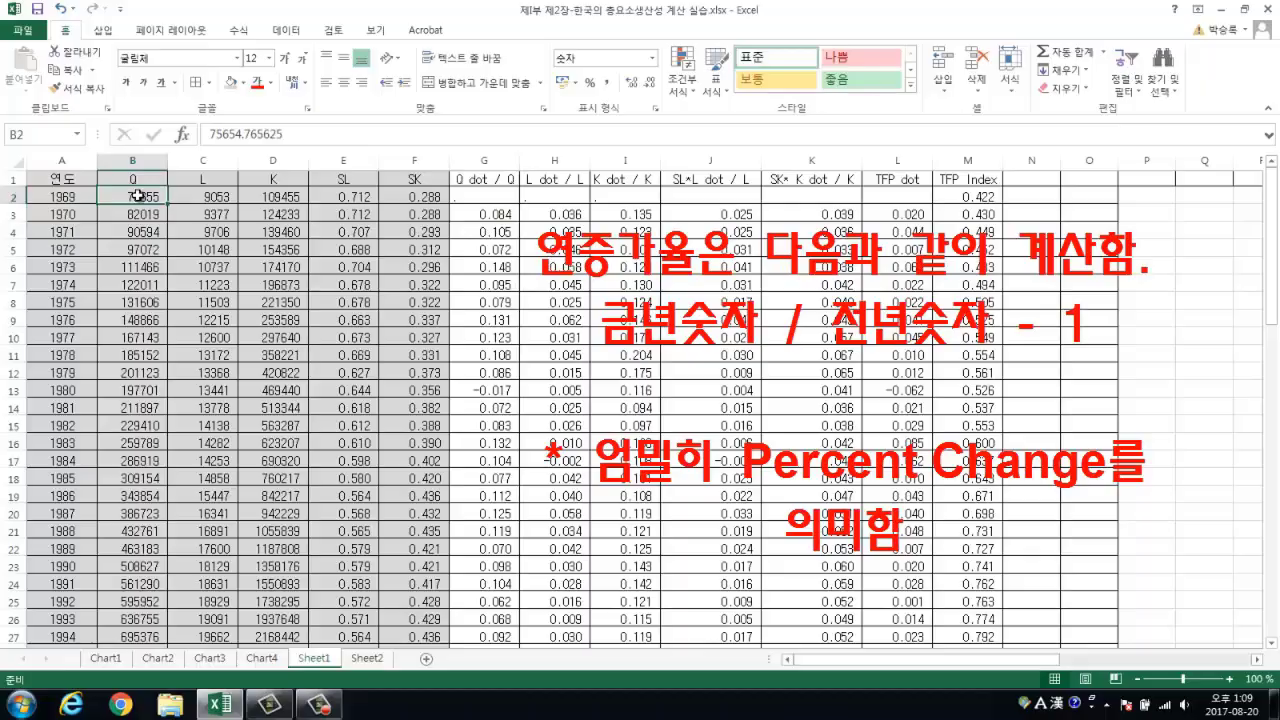
Fill the Q growth-rate formula =B3/B2-1 from G3 down to G47, and select the growth rates in G3:I47
click(481, 215)
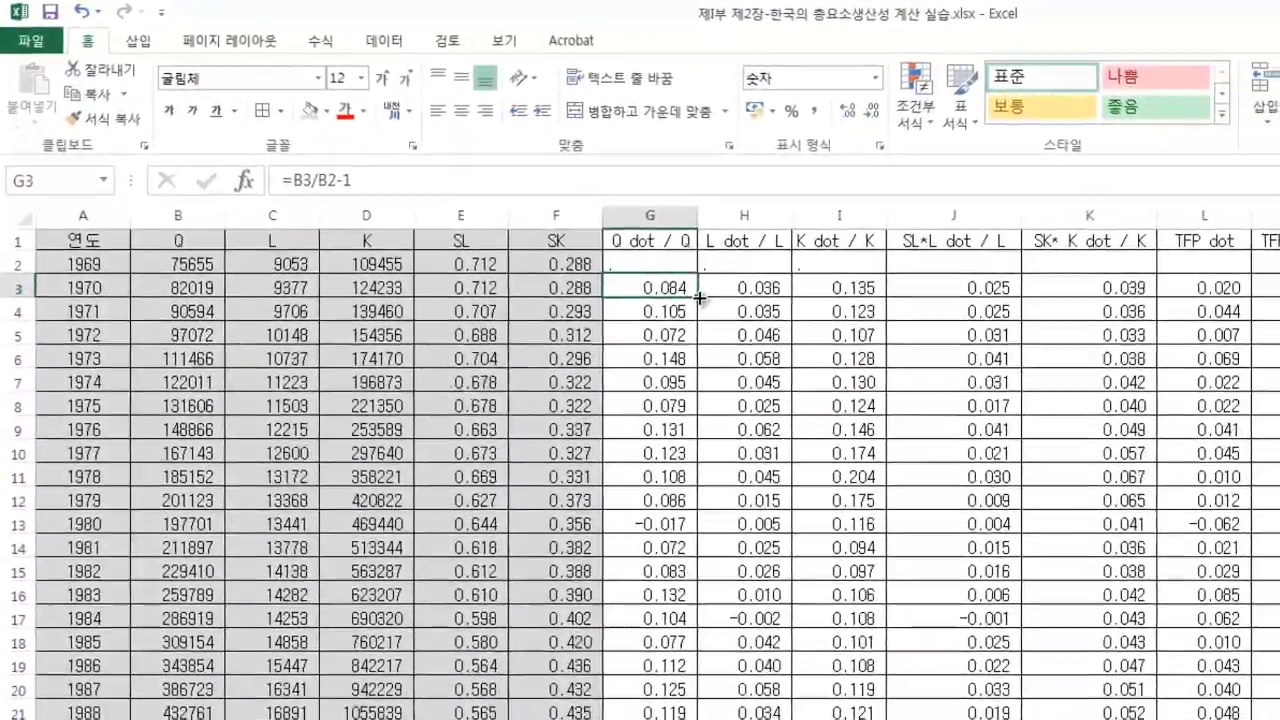
drag(725, 310, 675, 718)
drag(579, 716, 596, 711)
drag(498, 600, 498, 596)
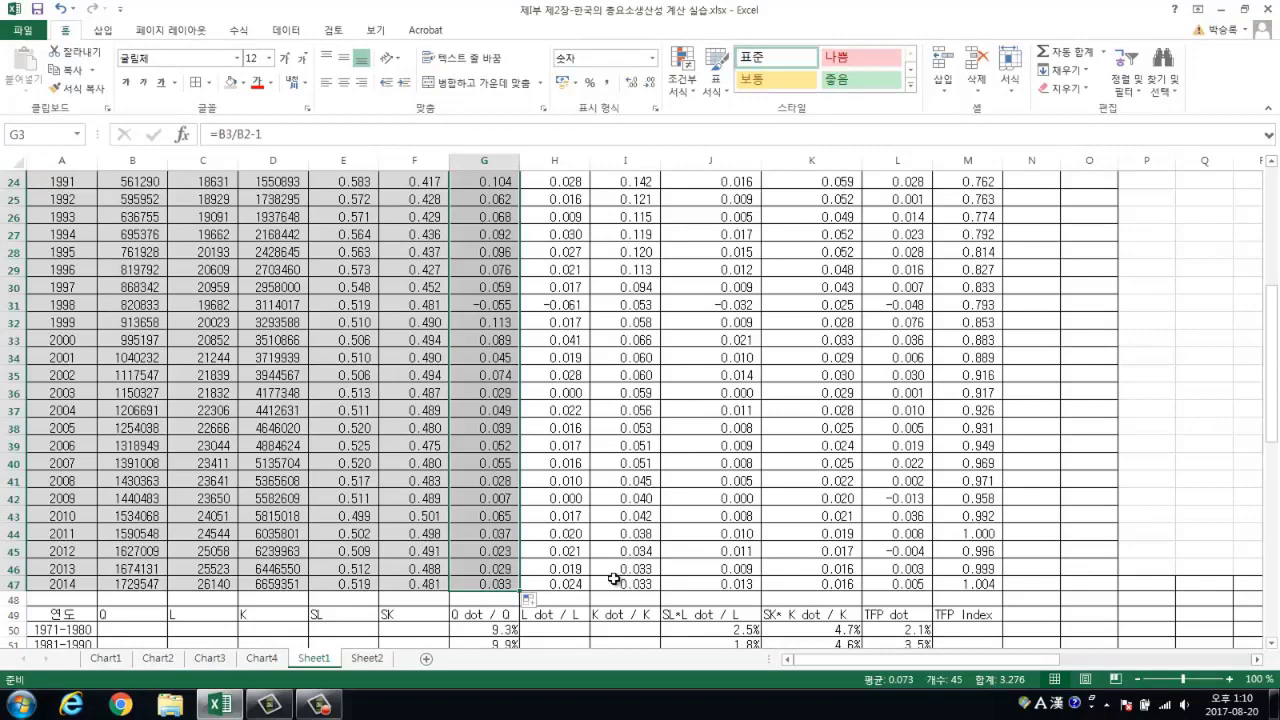
scroll(546, 523, up, 8)
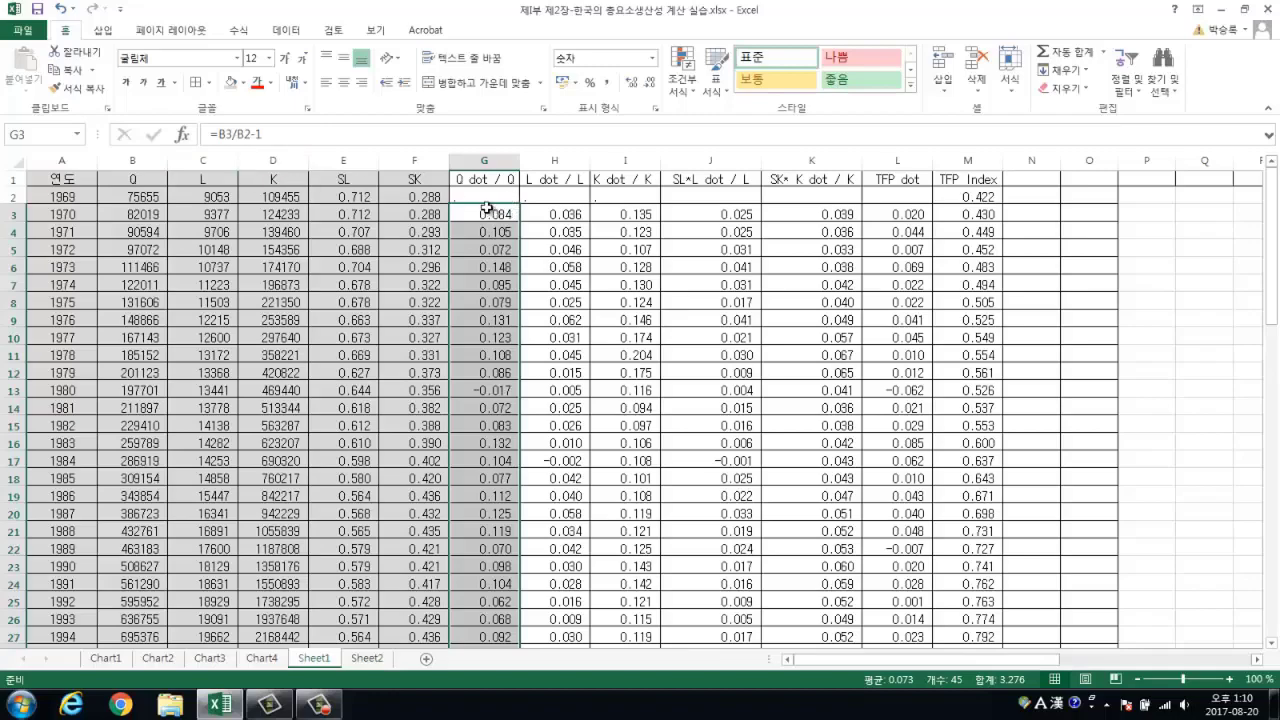
drag(485, 208, 653, 622)
scroll(609, 523, up, 7)
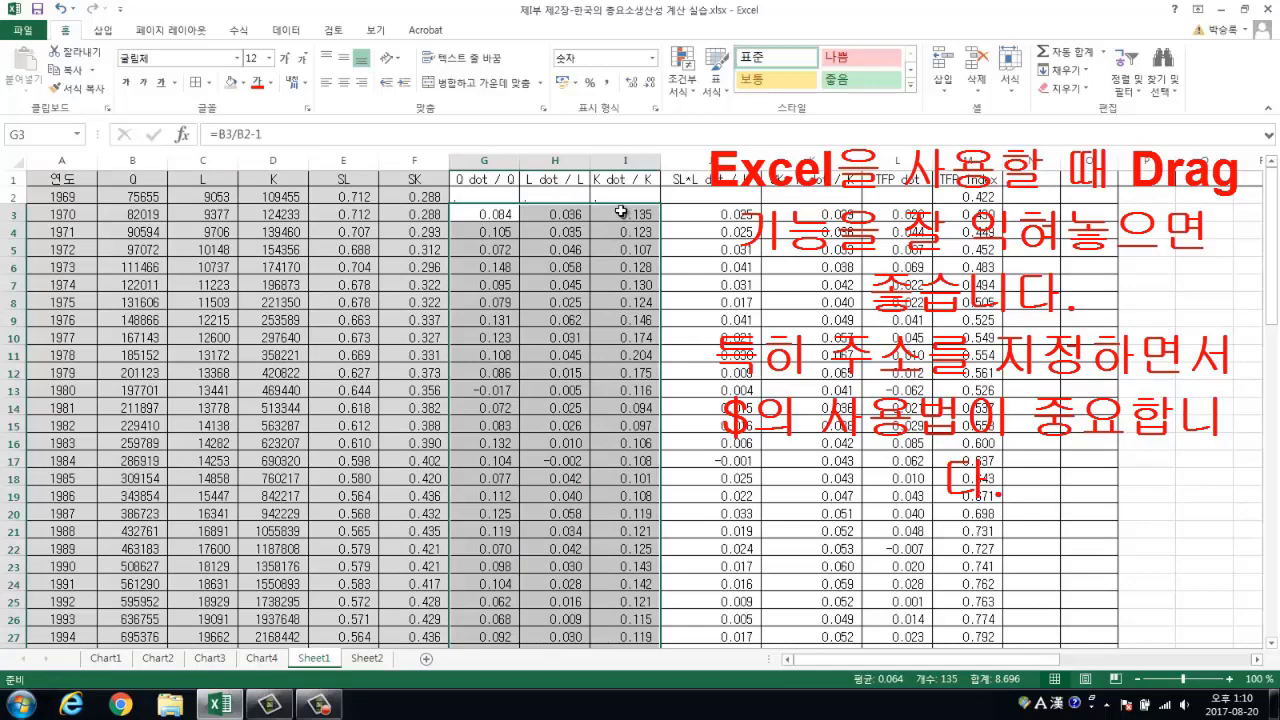
Fill the SL*L dot / L formula =E3*H3 from J3 down to row 47 and across into the SK* K dot / K column
click(710, 213)
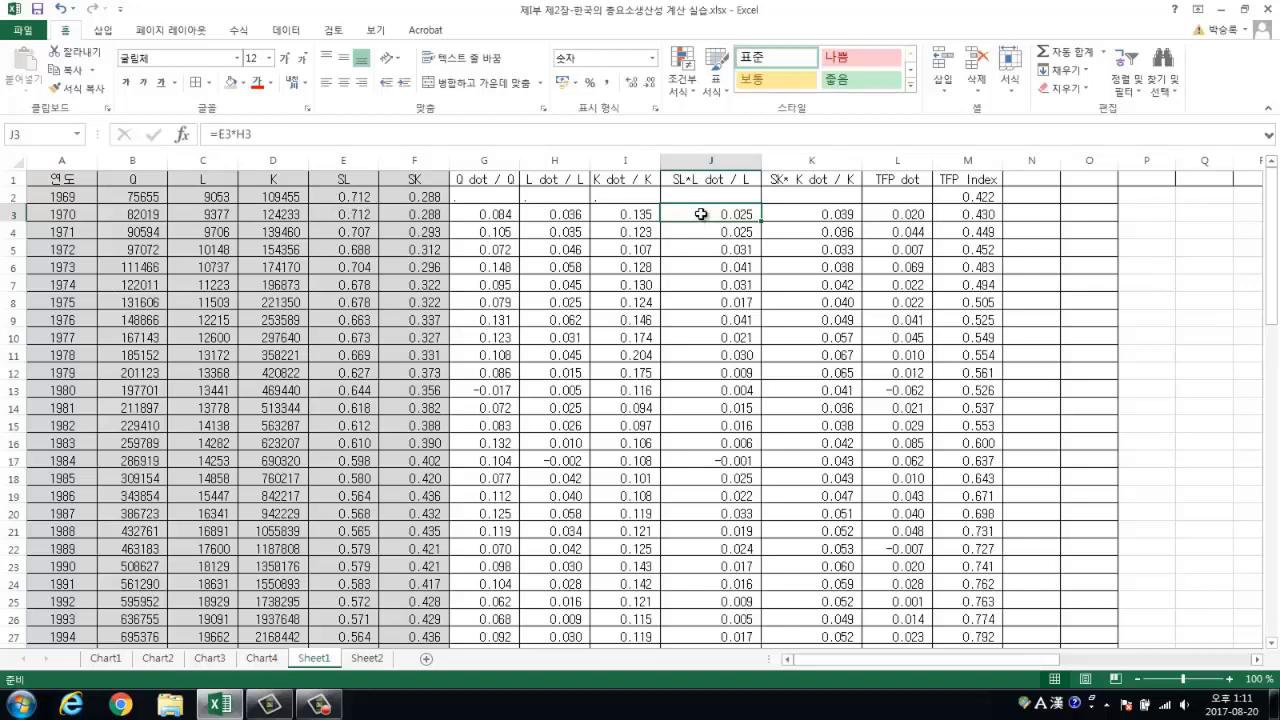
click(344, 214)
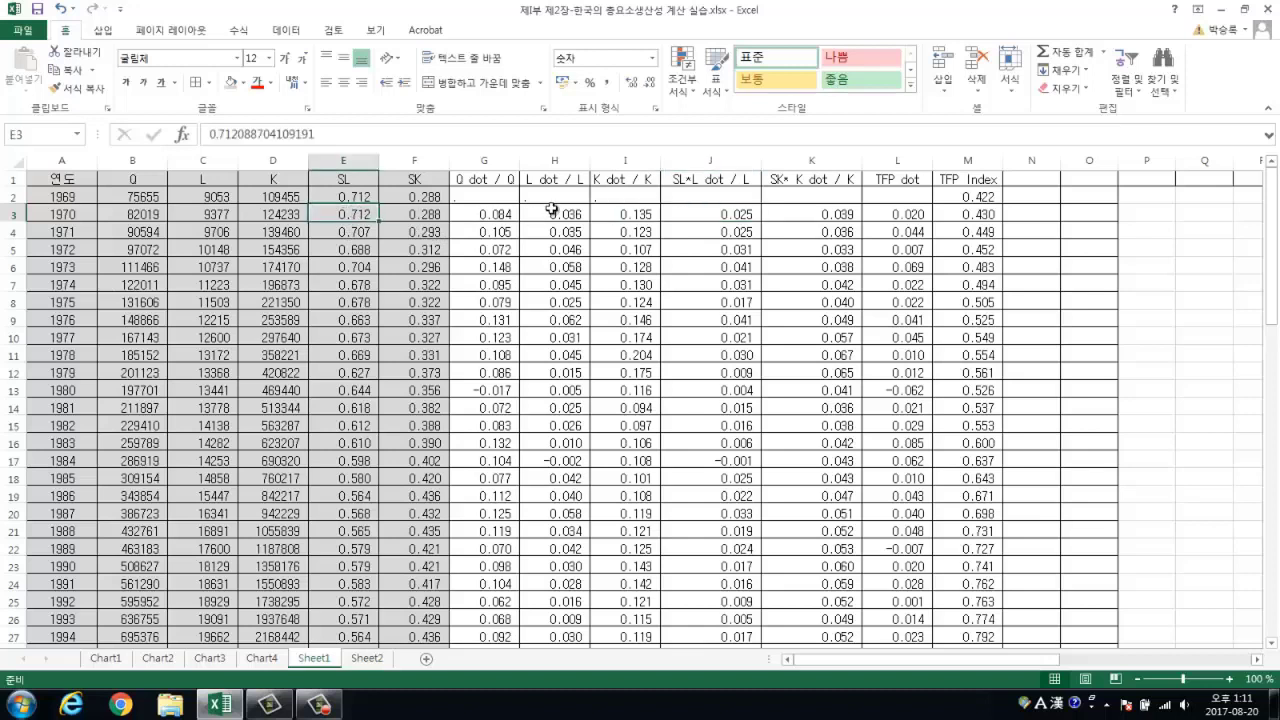
click(551, 208)
click(740, 214)
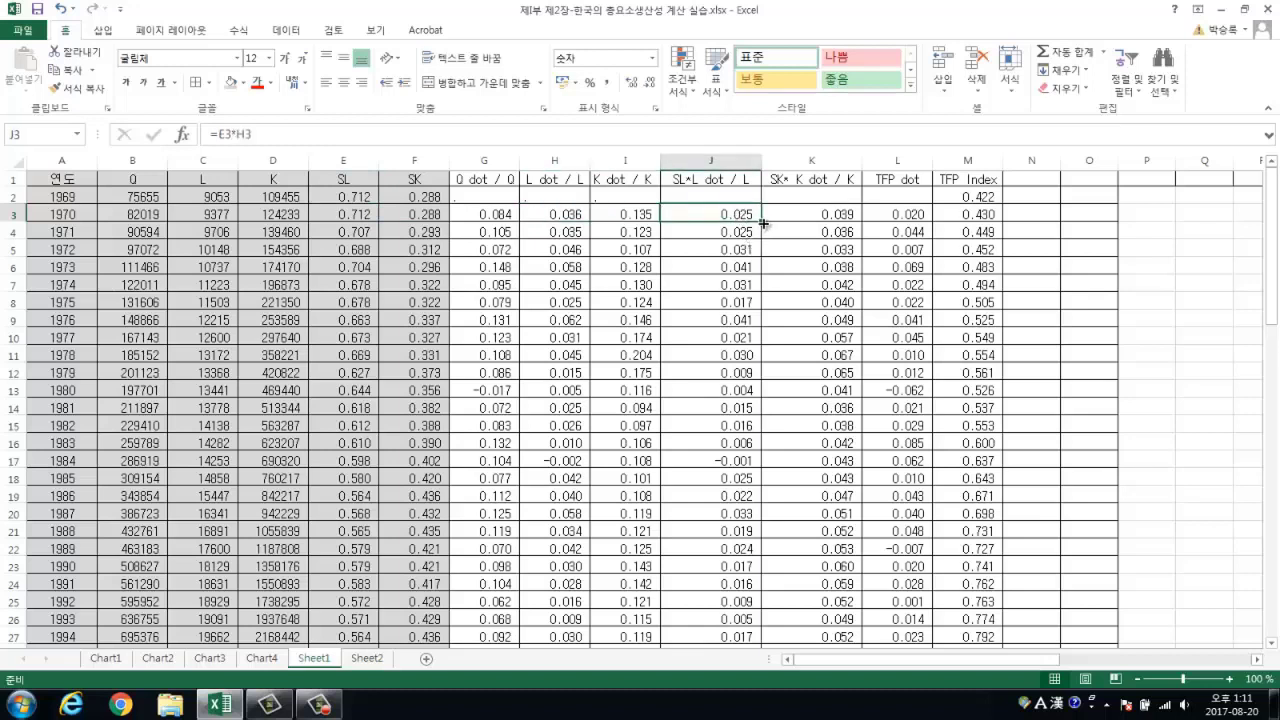
drag(763, 223, 784, 673)
mouse_move(783, 665)
mouse_down()
mouse_move(777, 586)
mouse_move(757, 628)
mouse_move(849, 624)
mouse_up()
scroll(822, 592, up, 7)
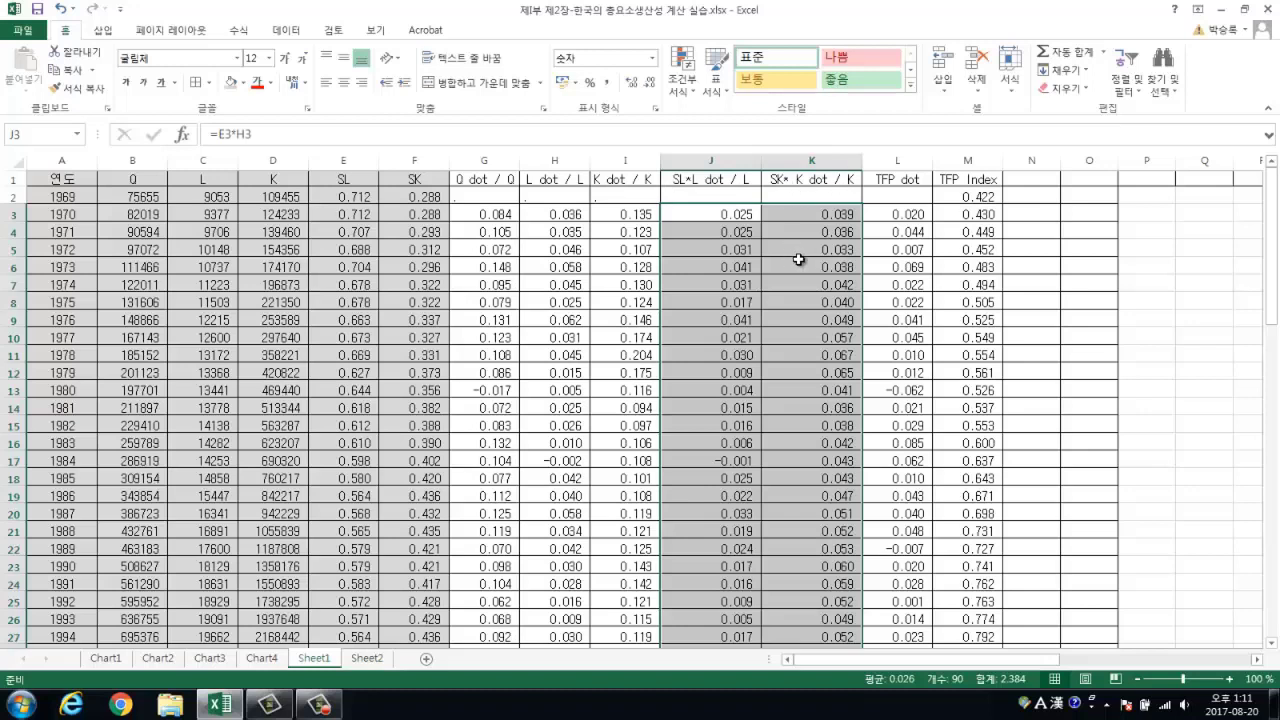
Fill the TFP dot formula =G3-$J3-$K3 from L3 down to the 2014 row
click(889, 213)
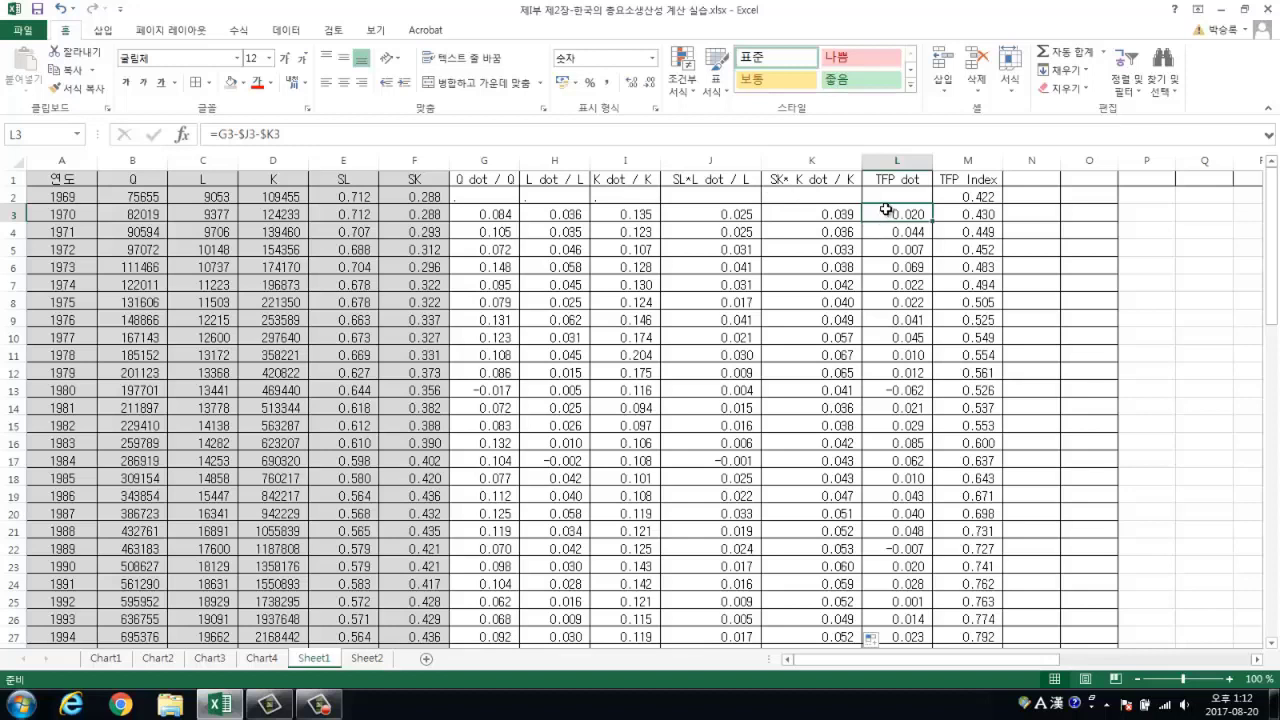
click(492, 214)
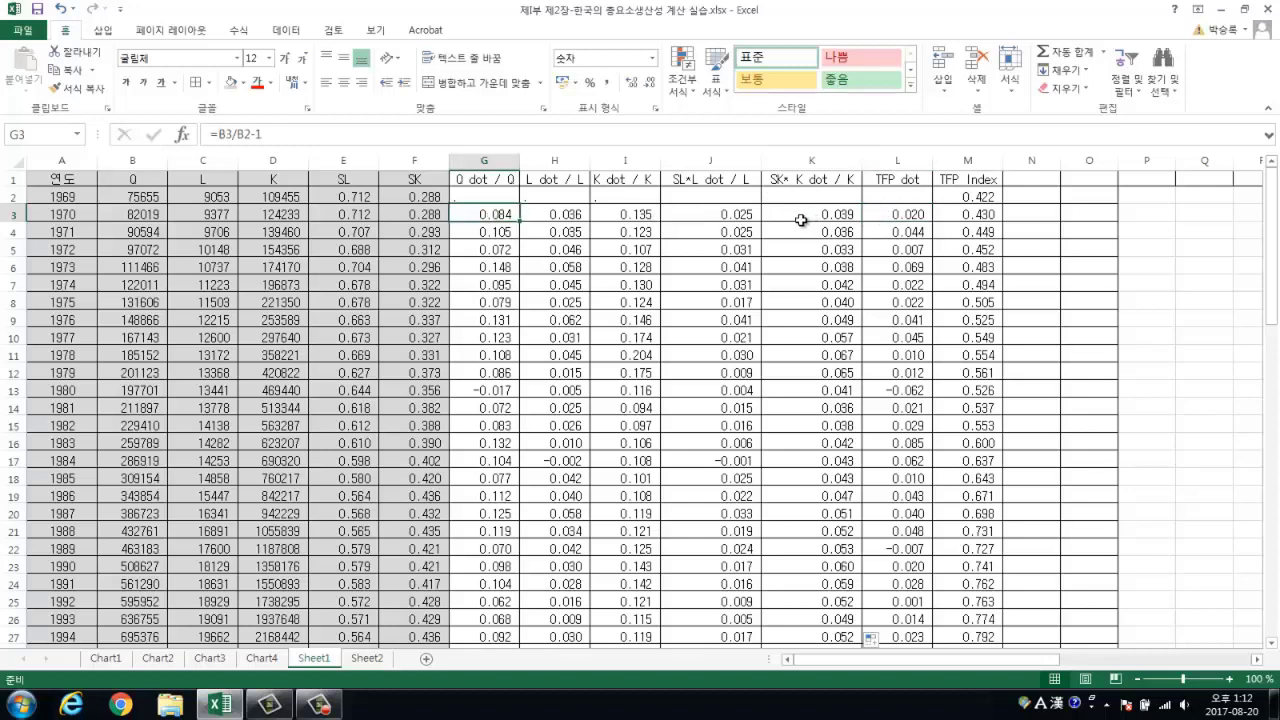
click(711, 213)
click(830, 214)
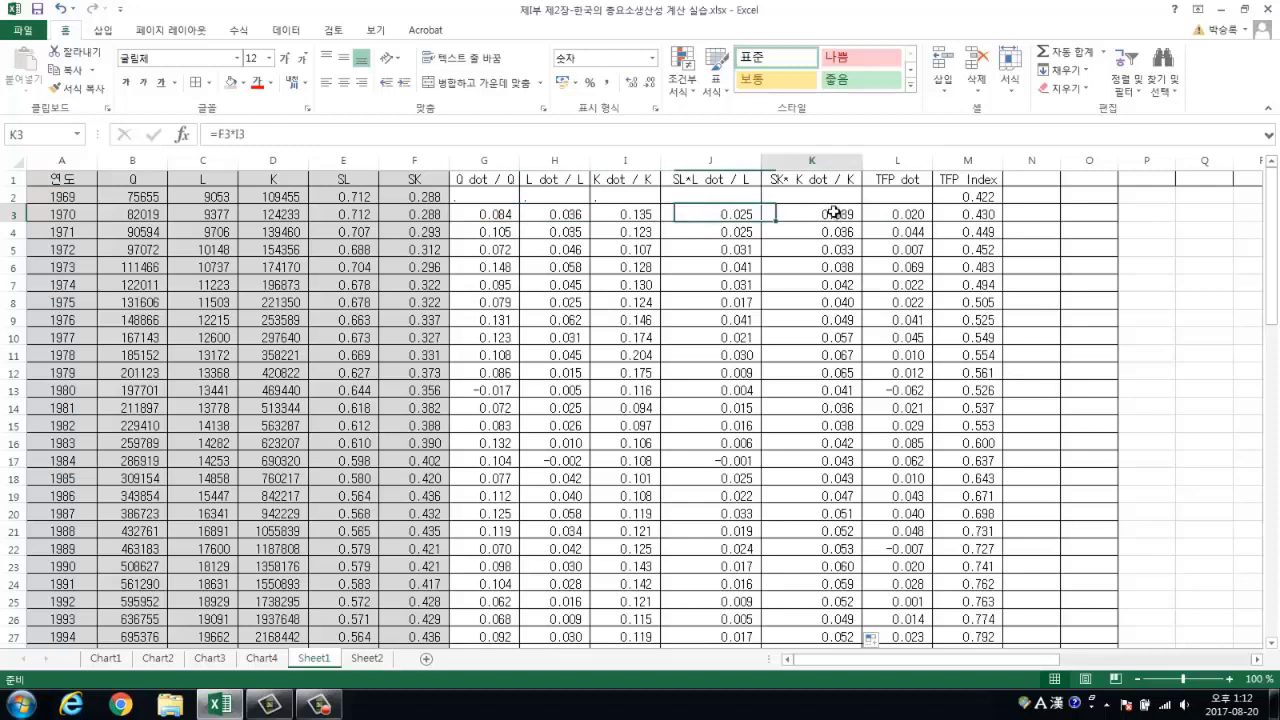
click(887, 218)
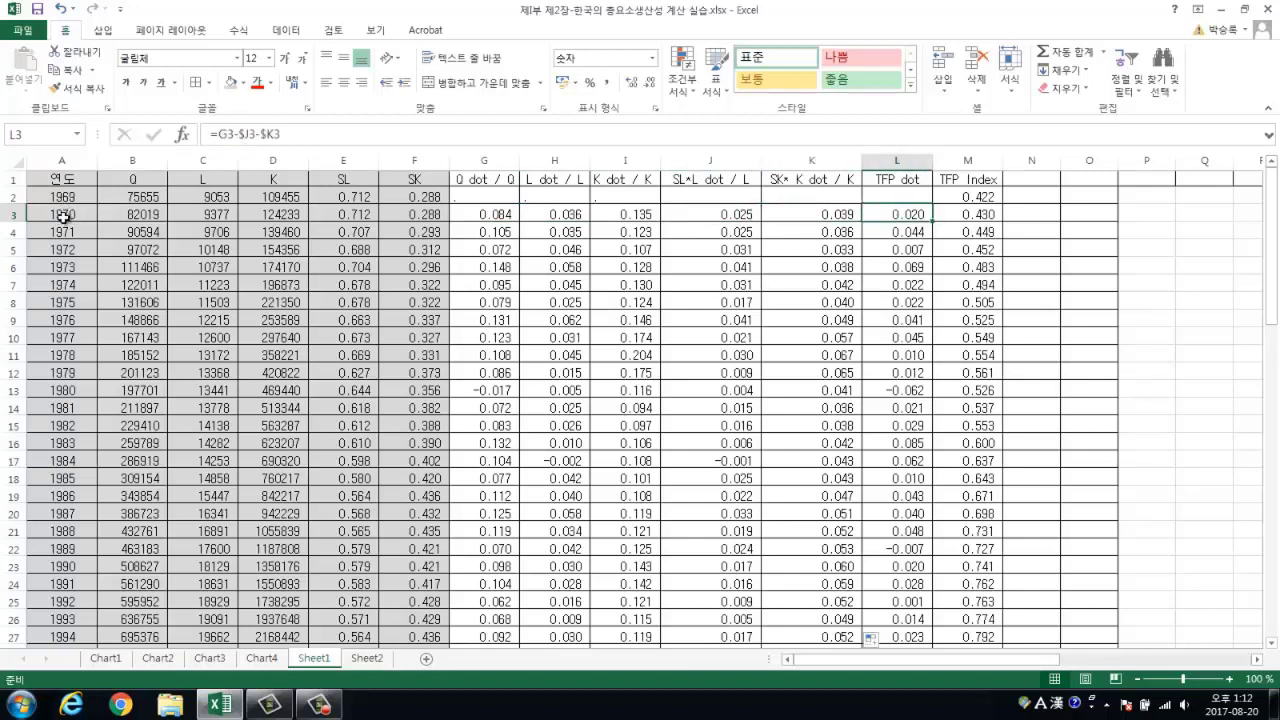
drag(934, 223, 908, 614)
scroll(880, 480, up, 7)
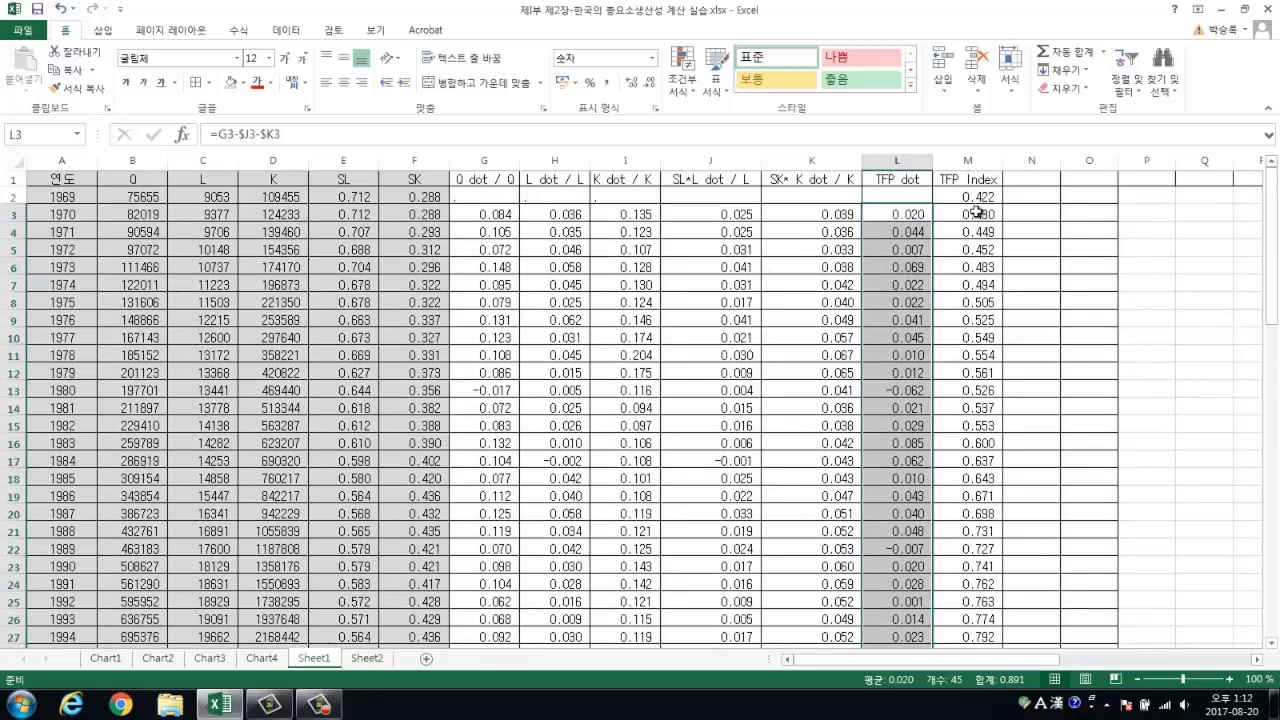
Examine the TFP dot and TFP Index columns, including the 2011 base value, the 2010 index formula and the 2011 growth rate
click(895, 192)
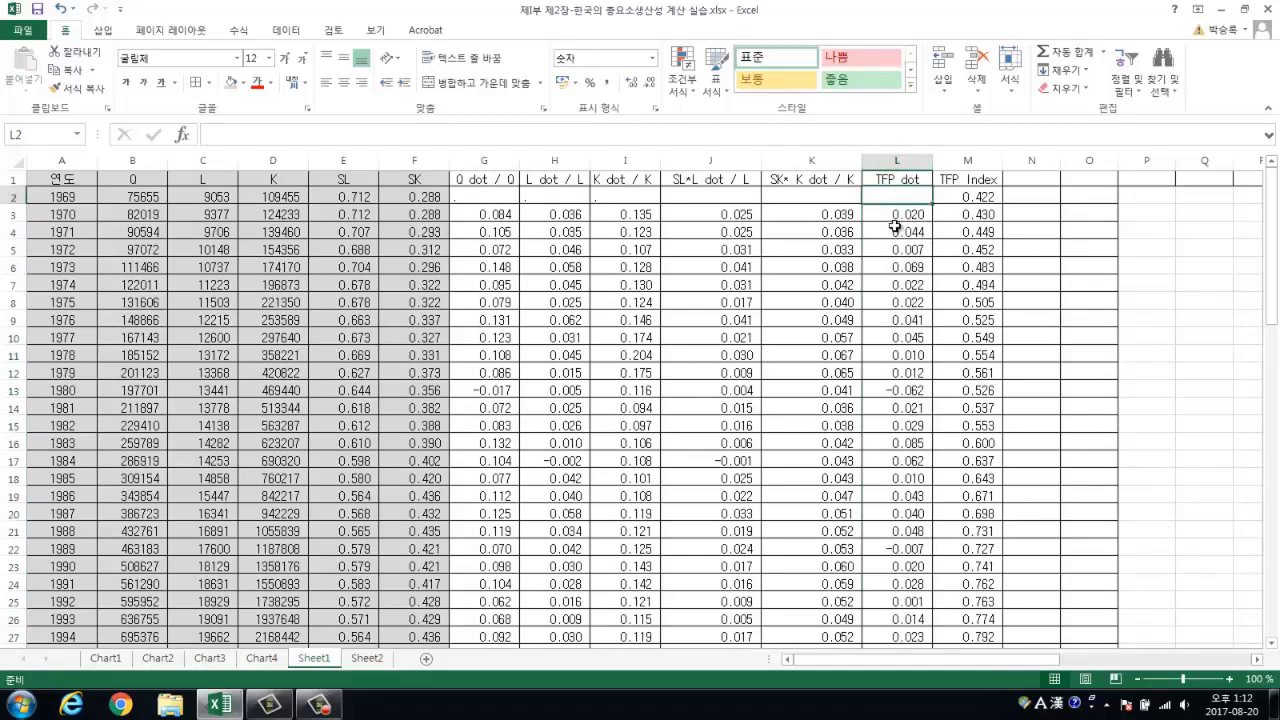
scroll(905, 200, down, 4)
scroll(910, 195, up, 4)
click(903, 179)
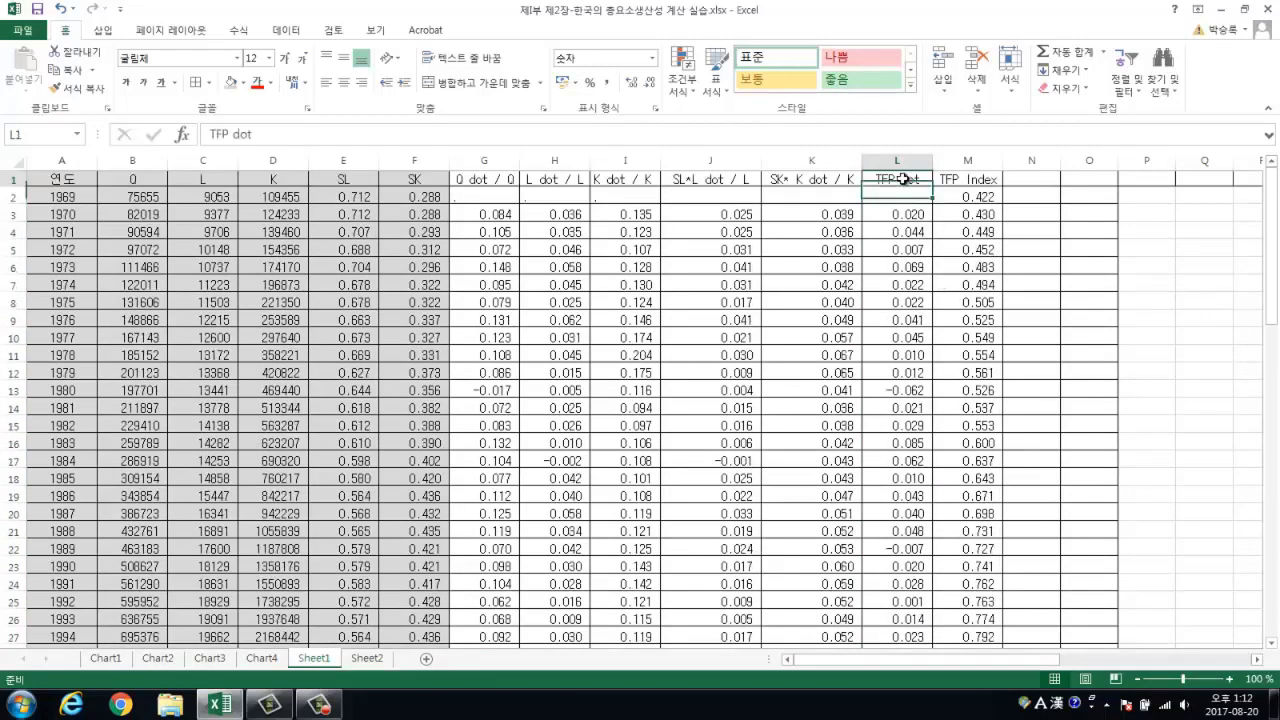
click(968, 179)
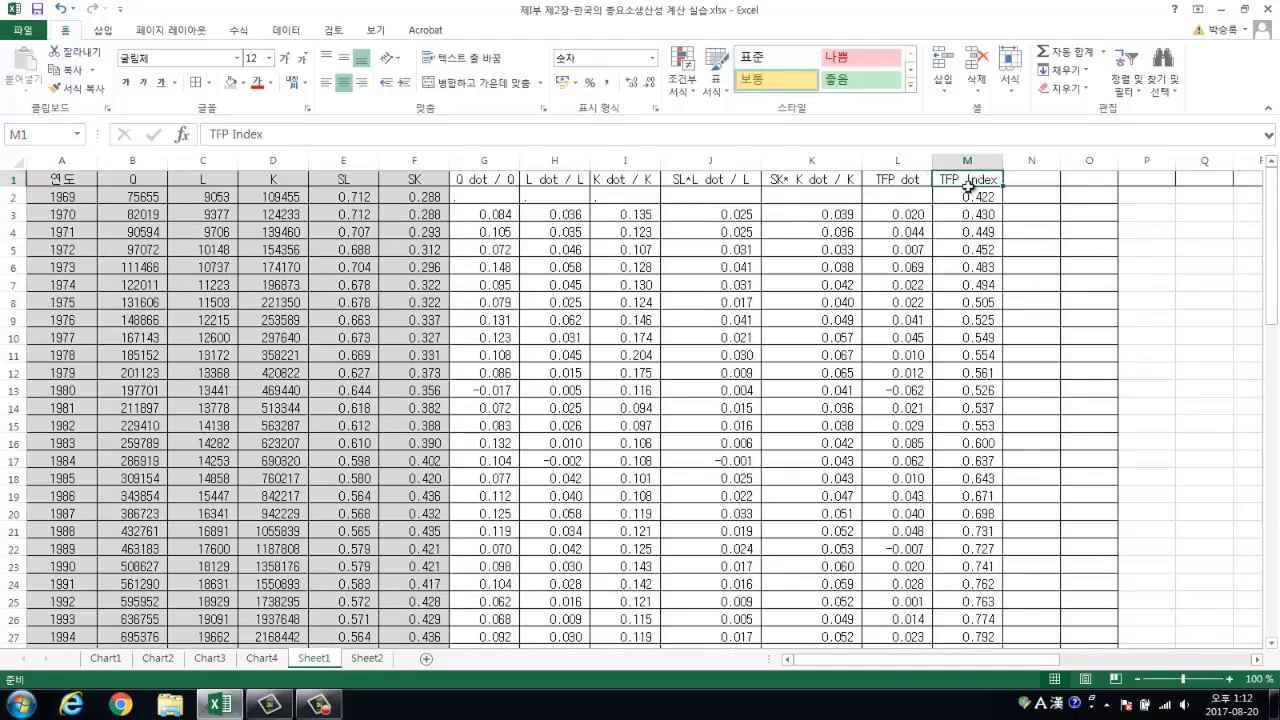
scroll(932, 280, down, 9)
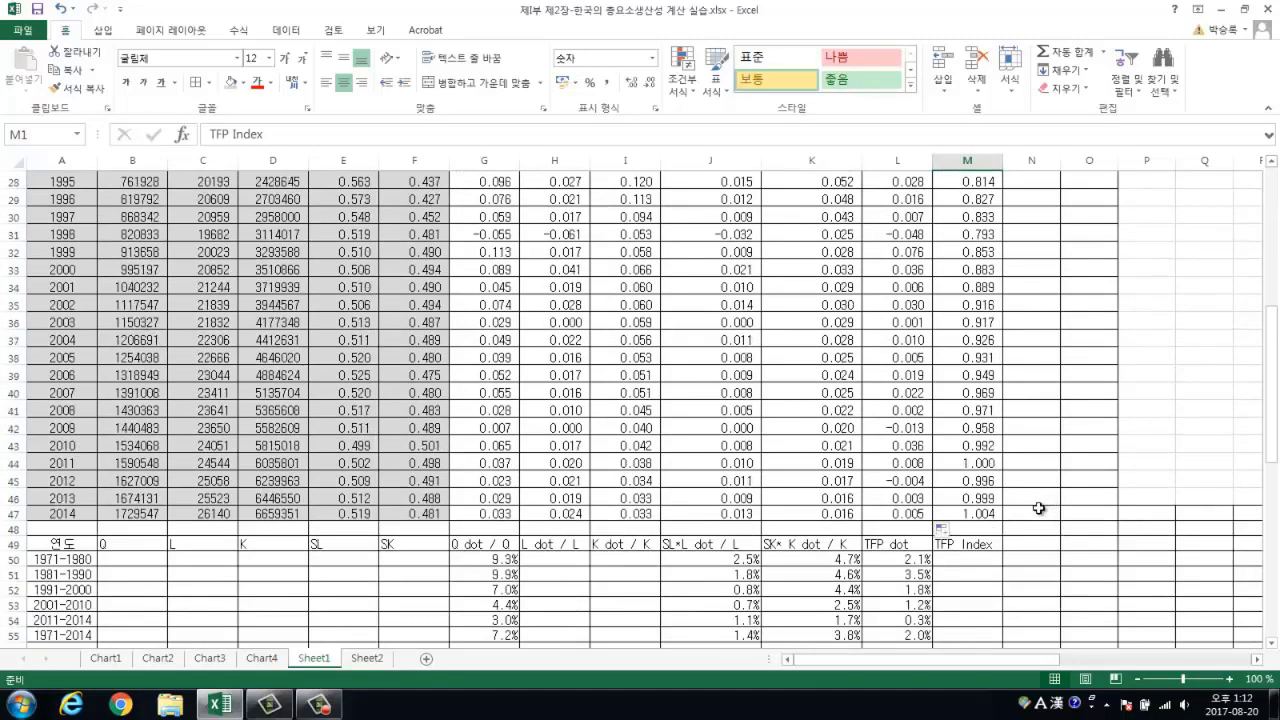
click(976, 462)
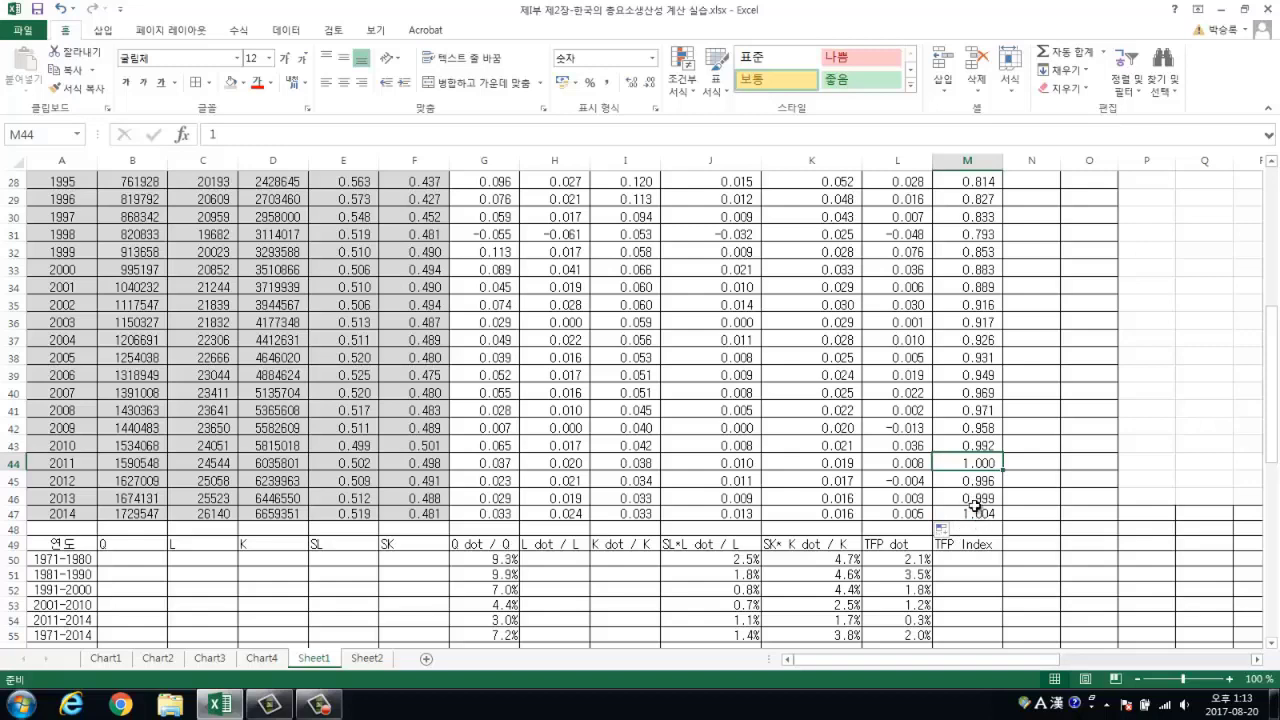
click(971, 446)
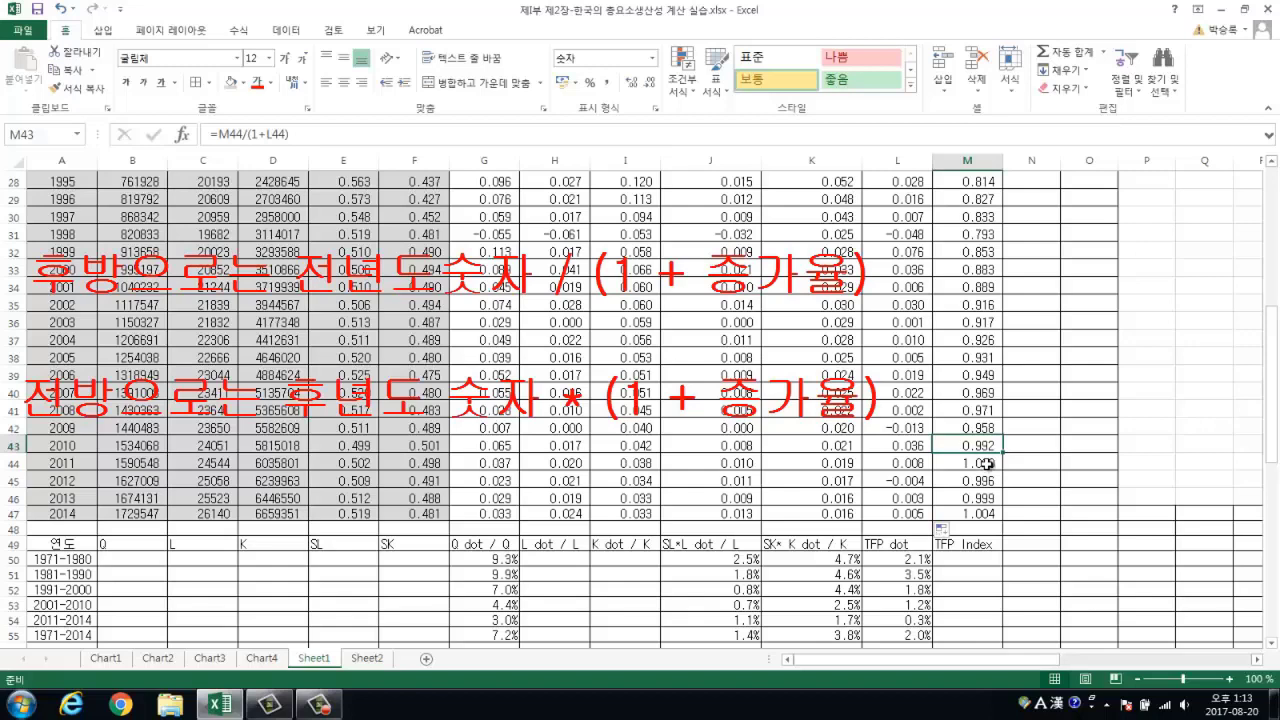
click(903, 464)
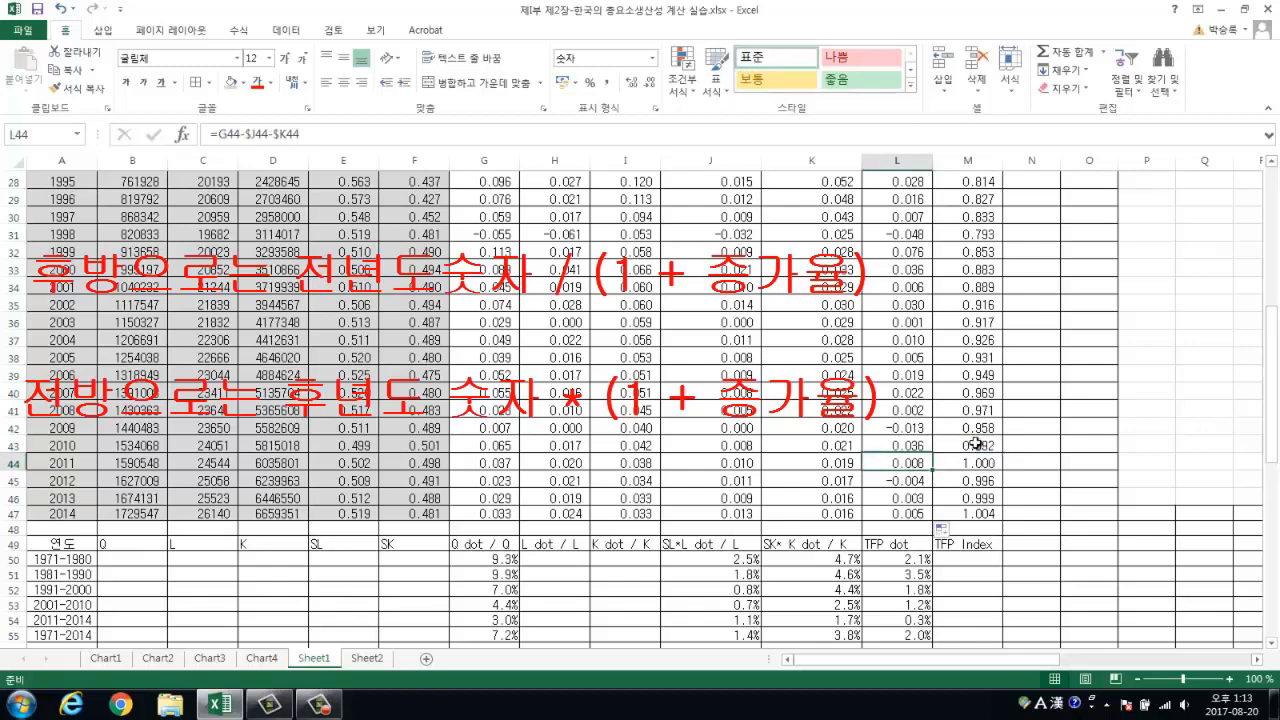
Fill the TFP Index formulas =M44/(1+L44) from 2010 back to 1969 and =M44*(1+L45) from 2012 forward to 2014
click(975, 444)
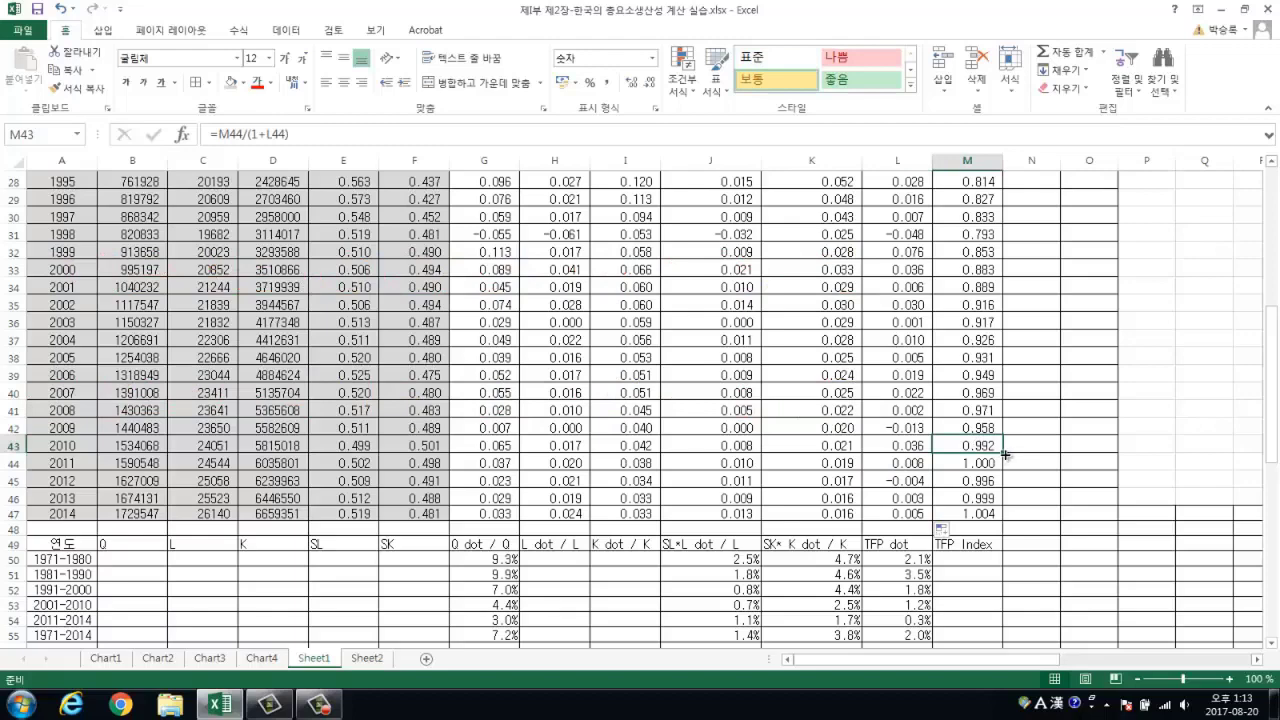
drag(1005, 455, 1040, 188)
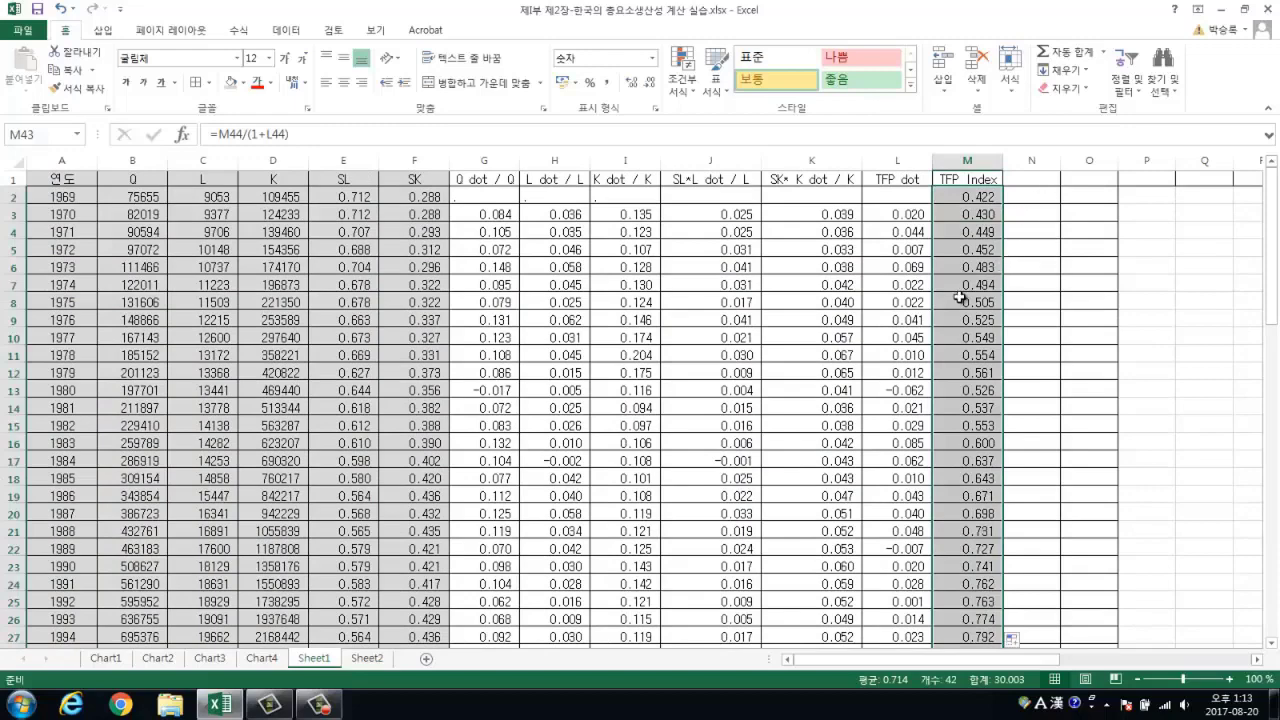
scroll(960, 297, down, 9)
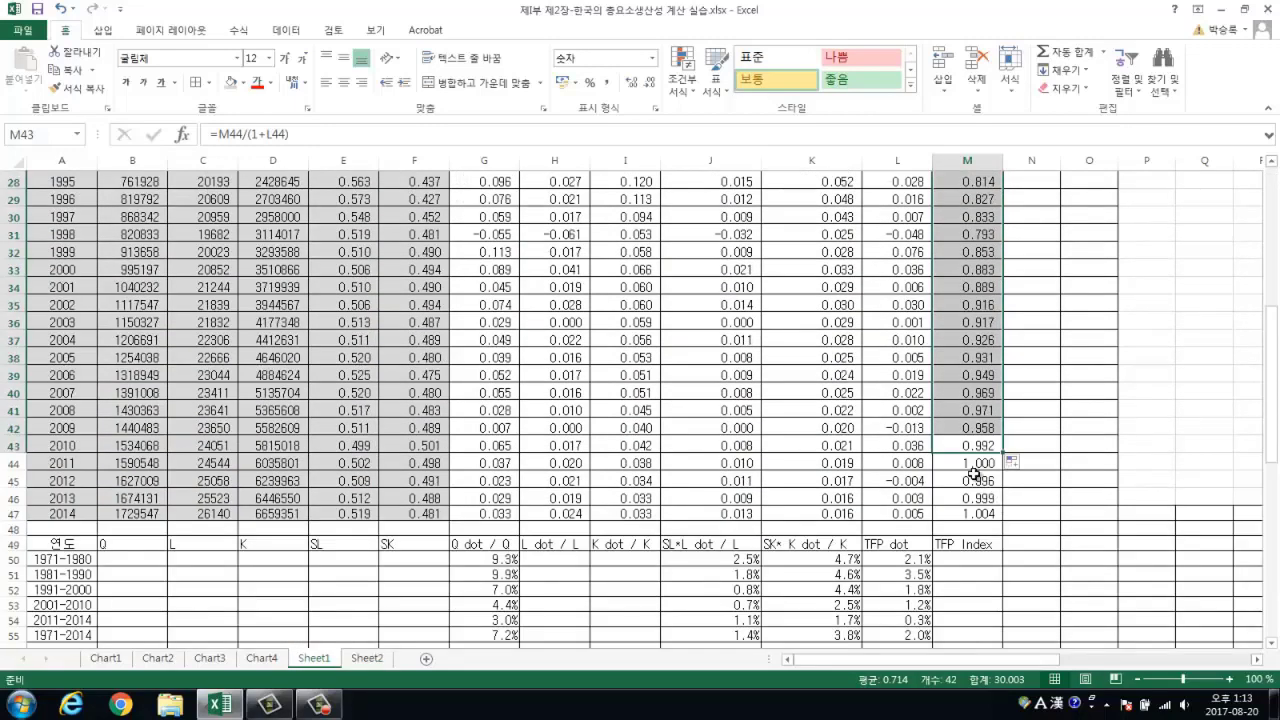
click(970, 463)
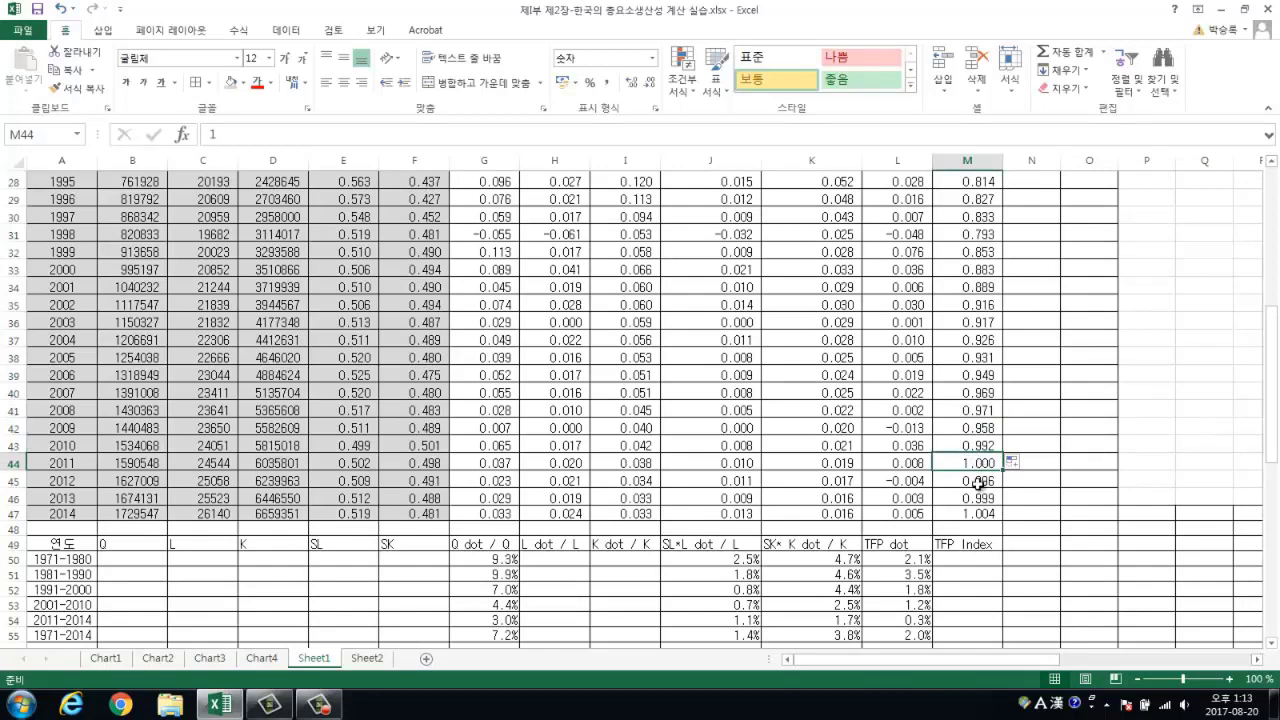
click(978, 482)
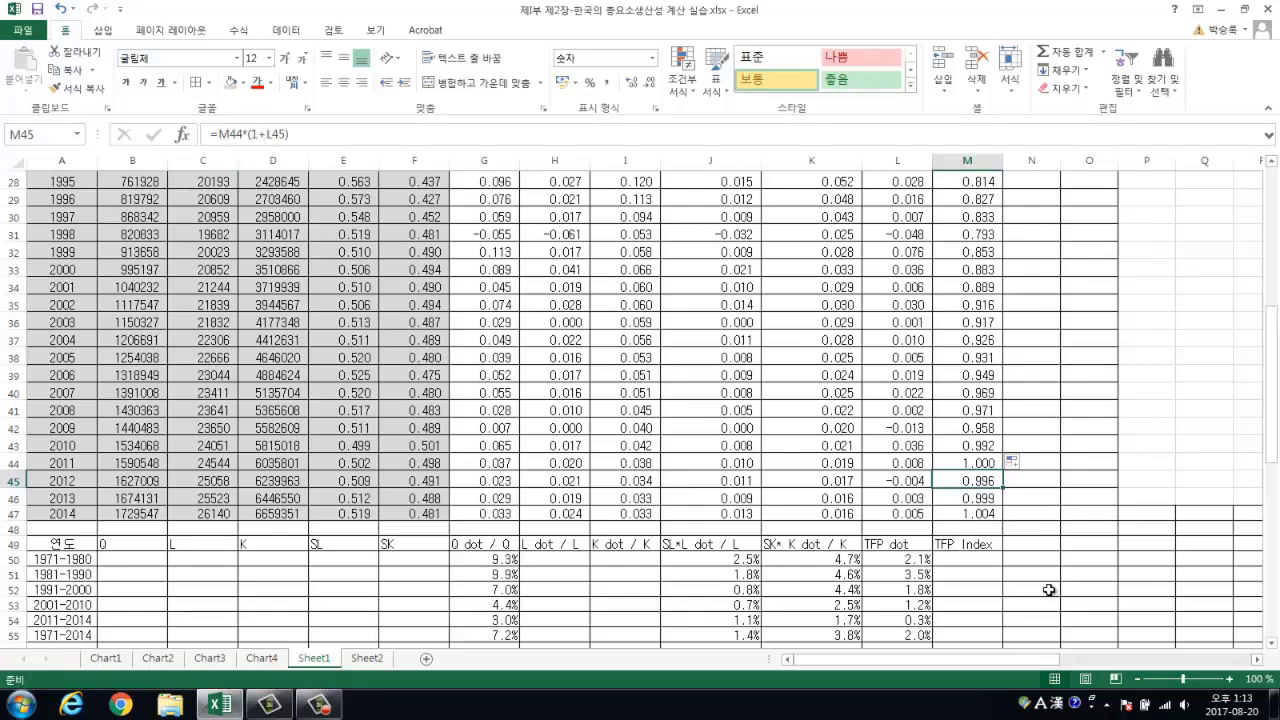
click(898, 482)
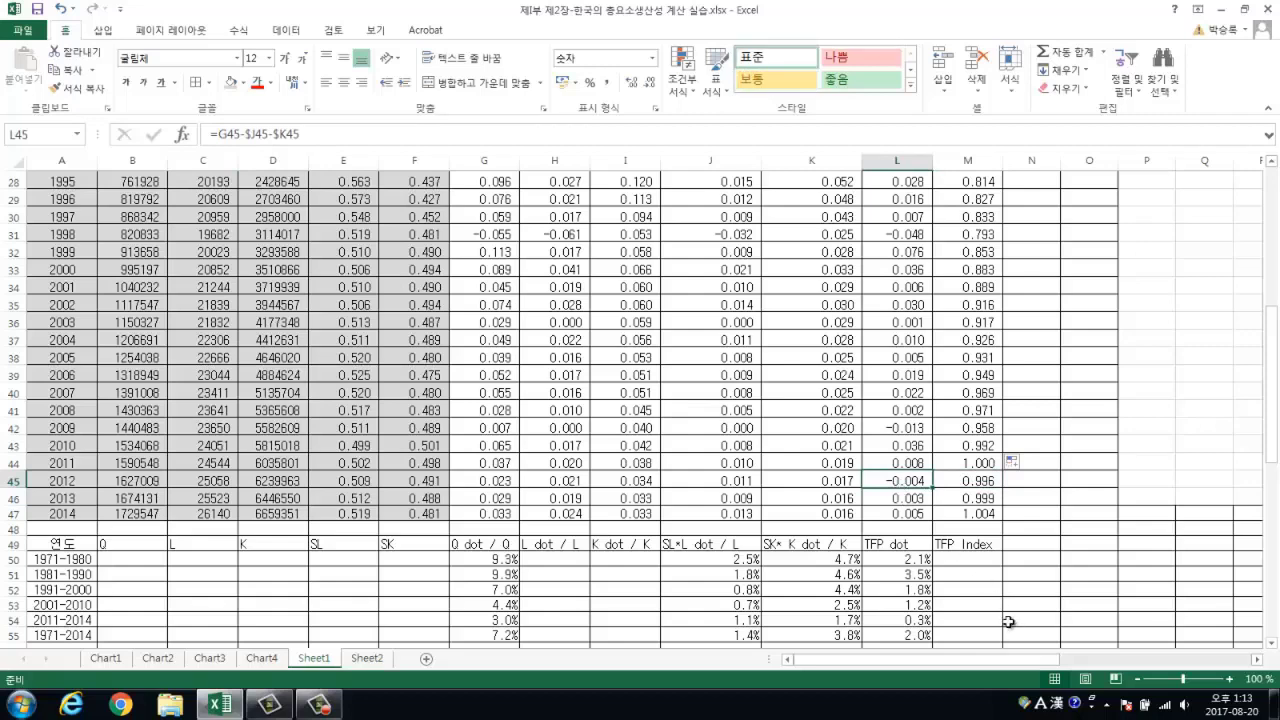
click(974, 481)
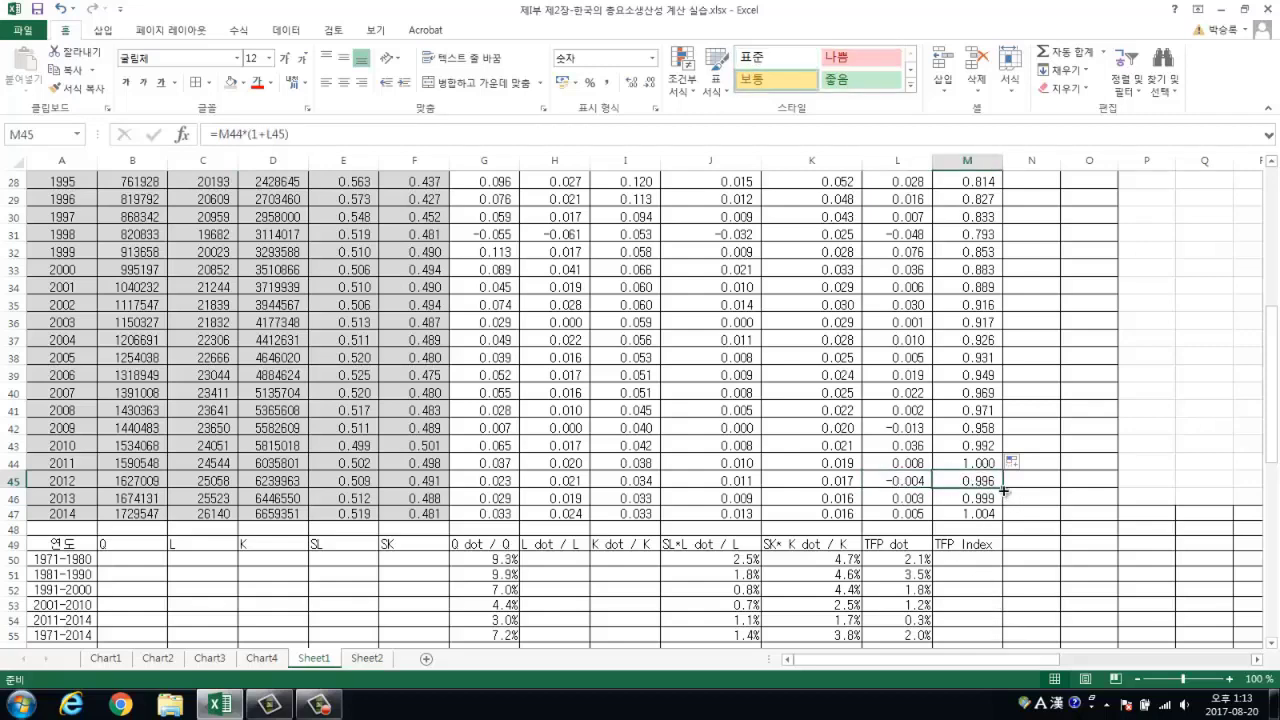
drag(1004, 488, 1008, 516)
Review the completed TFP dot and TFP Index columns from the 1969 row onward
scroll(951, 291, up, 9)
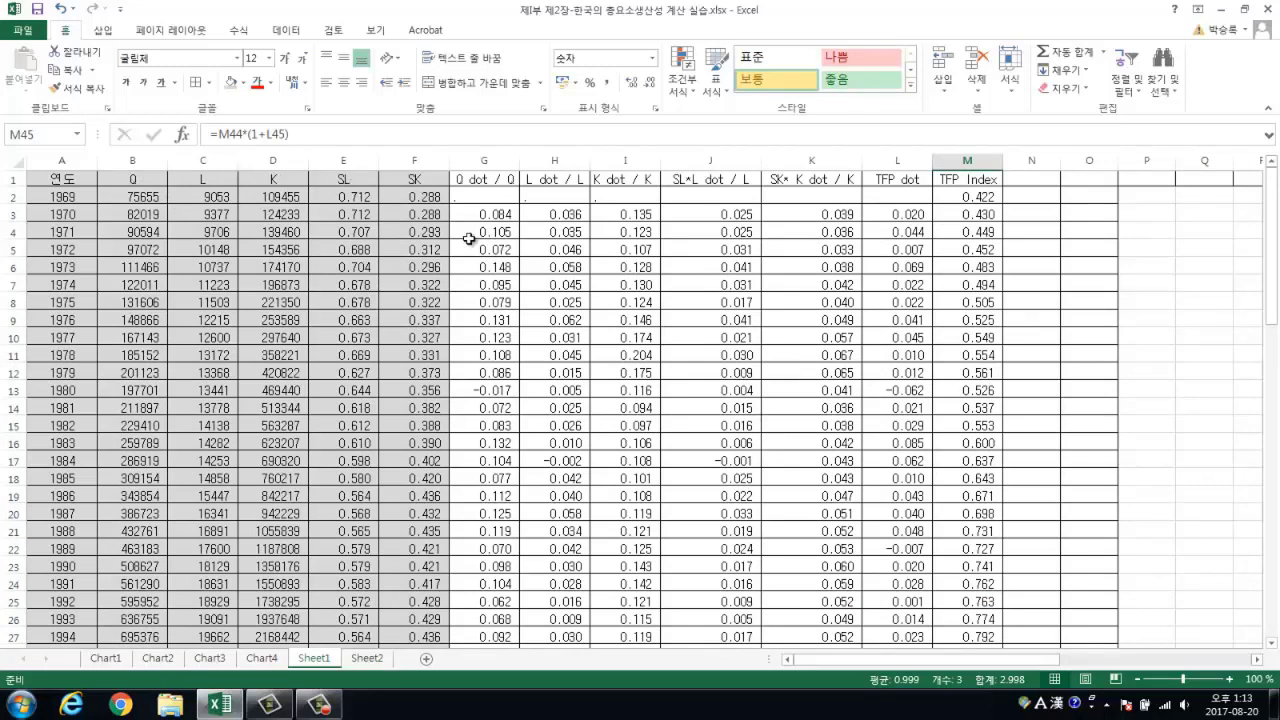
click(897, 161)
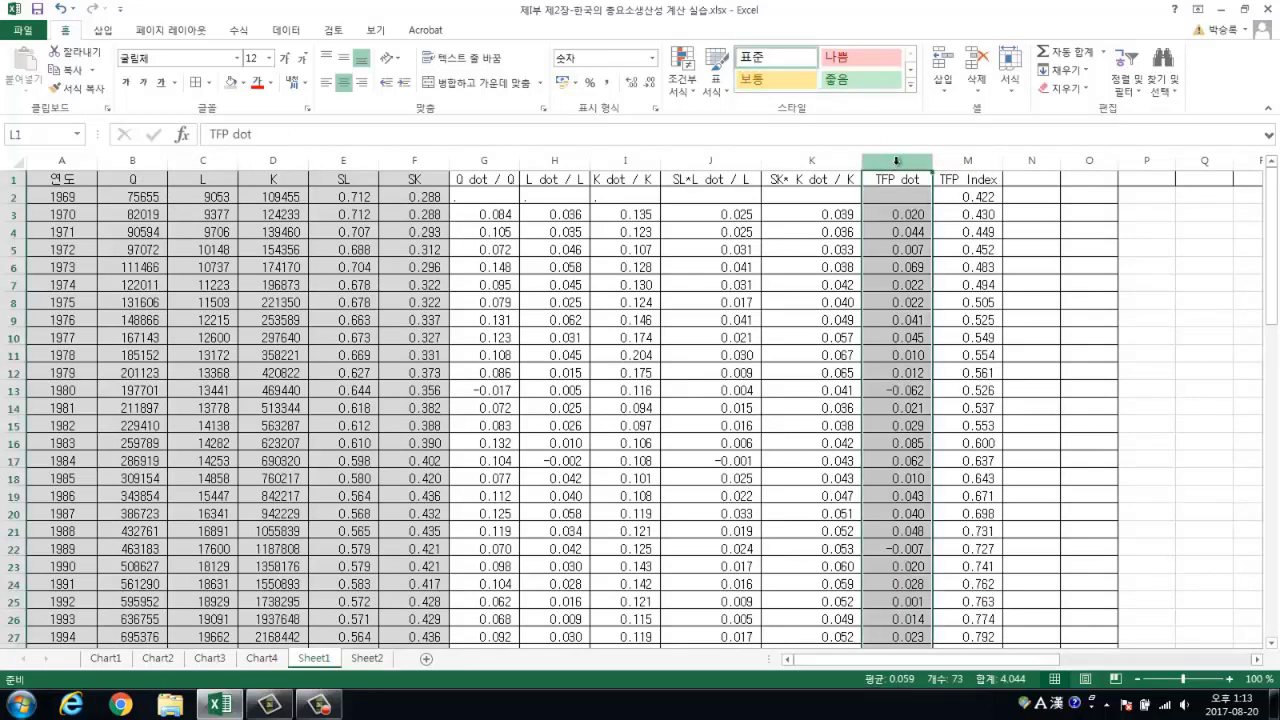
click(967, 161)
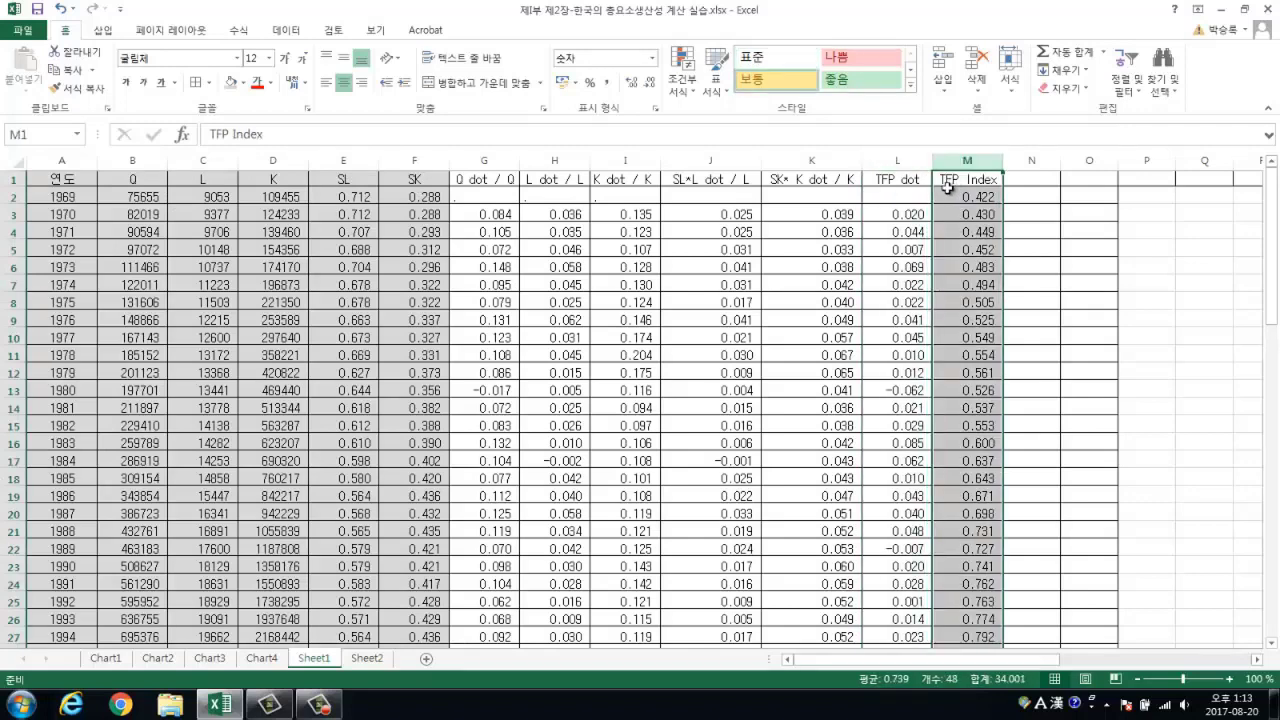
click(749, 291)
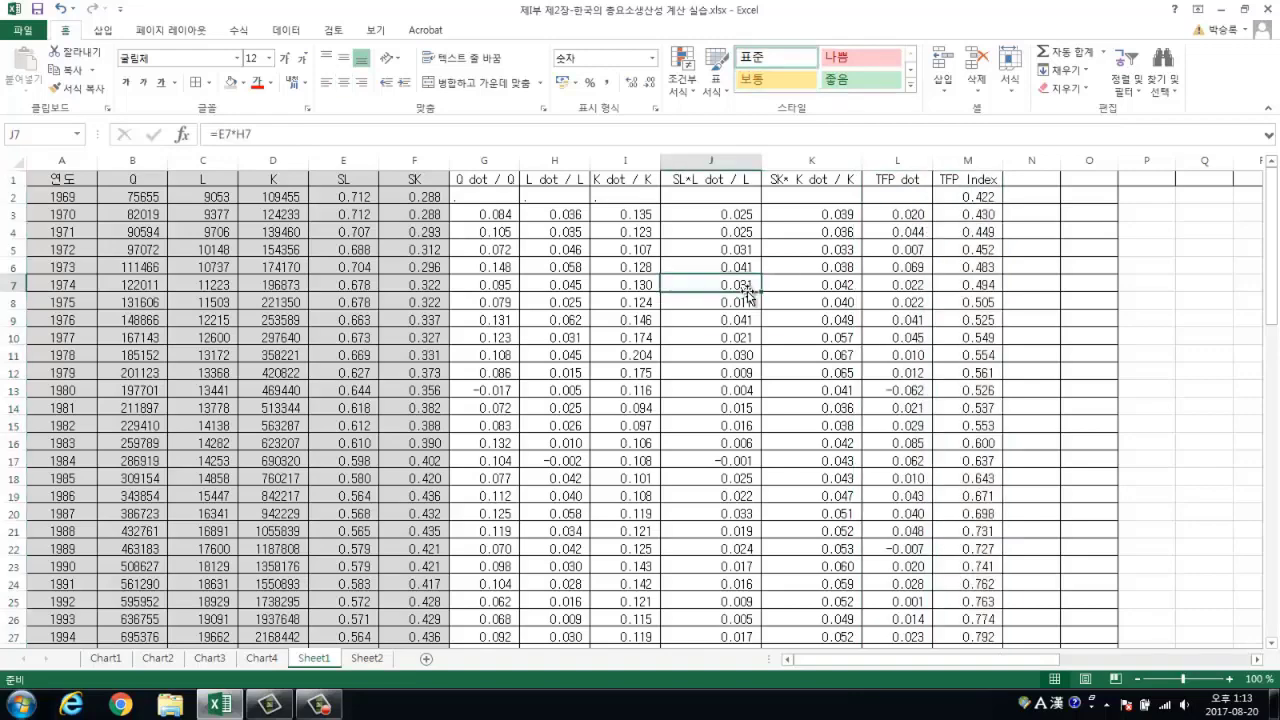
Examine the period table from 1971-1980 to 1971-2014, comparing output growth, the labour and capital contributions and TFP dot
scroll(605, 410, down, 5)
scroll(563, 447, down, 9)
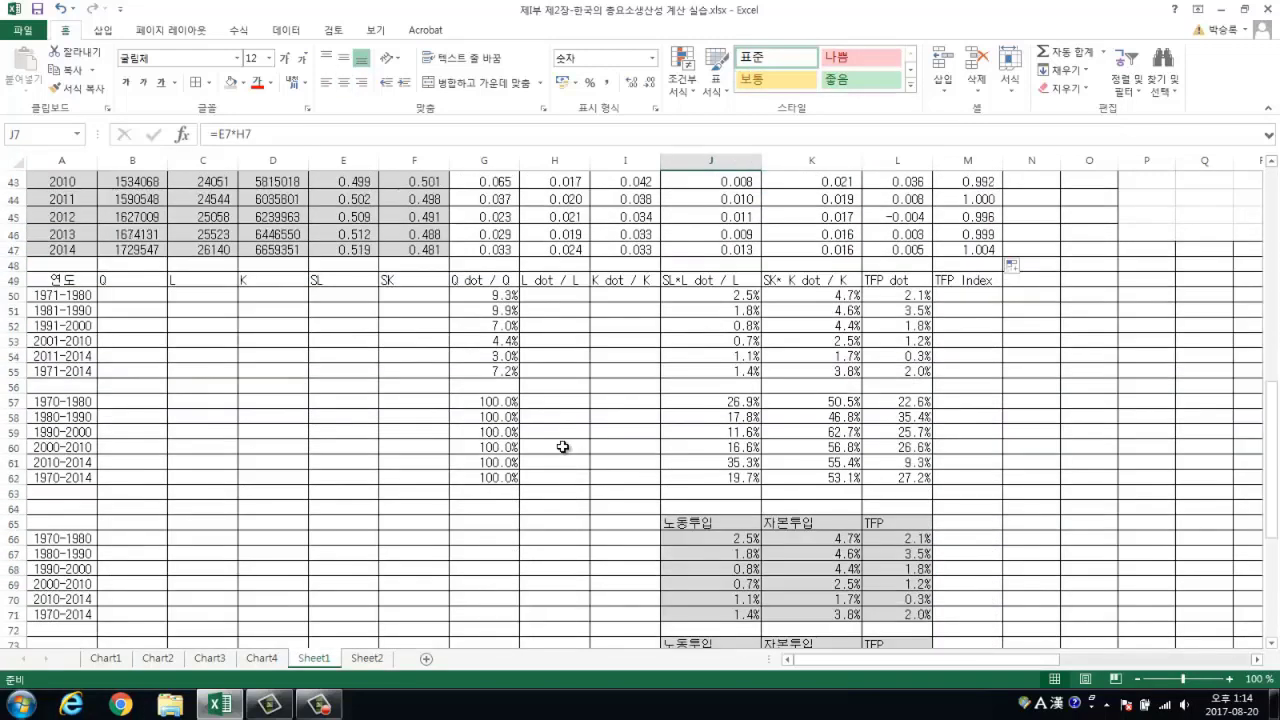
click(54, 293)
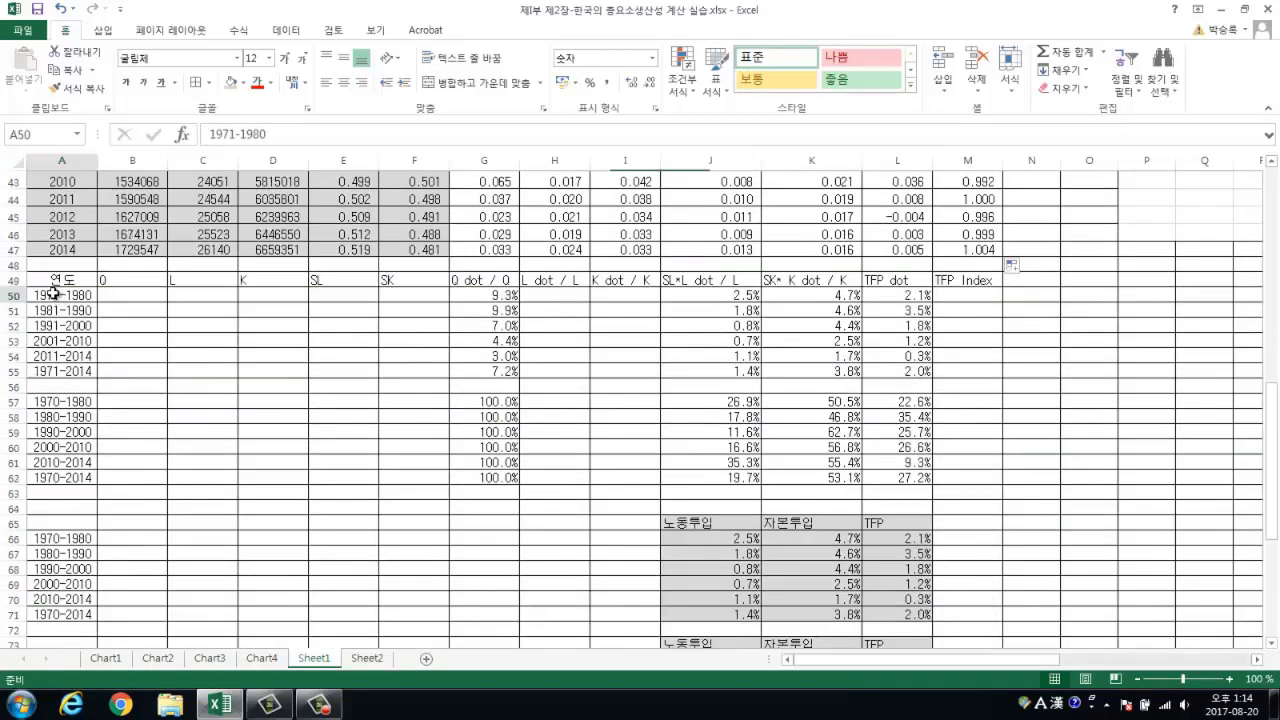
drag(54, 293, 60, 371)
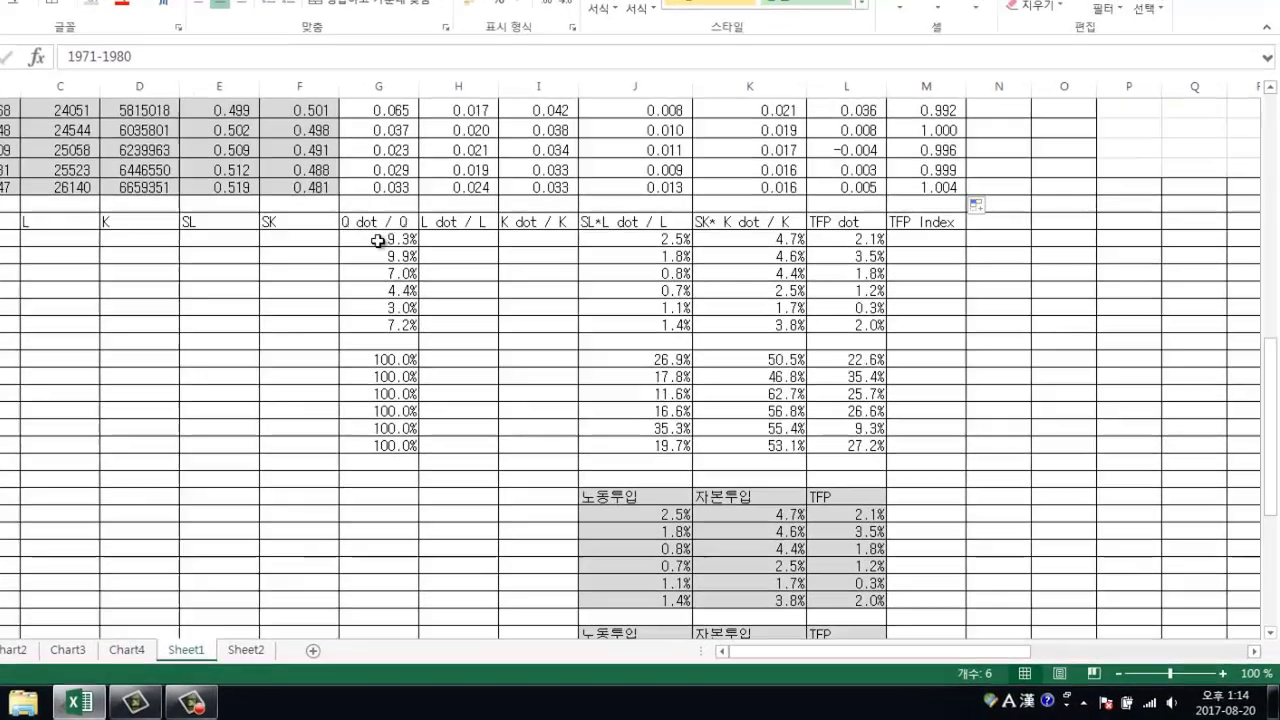
drag(376, 240, 371, 323)
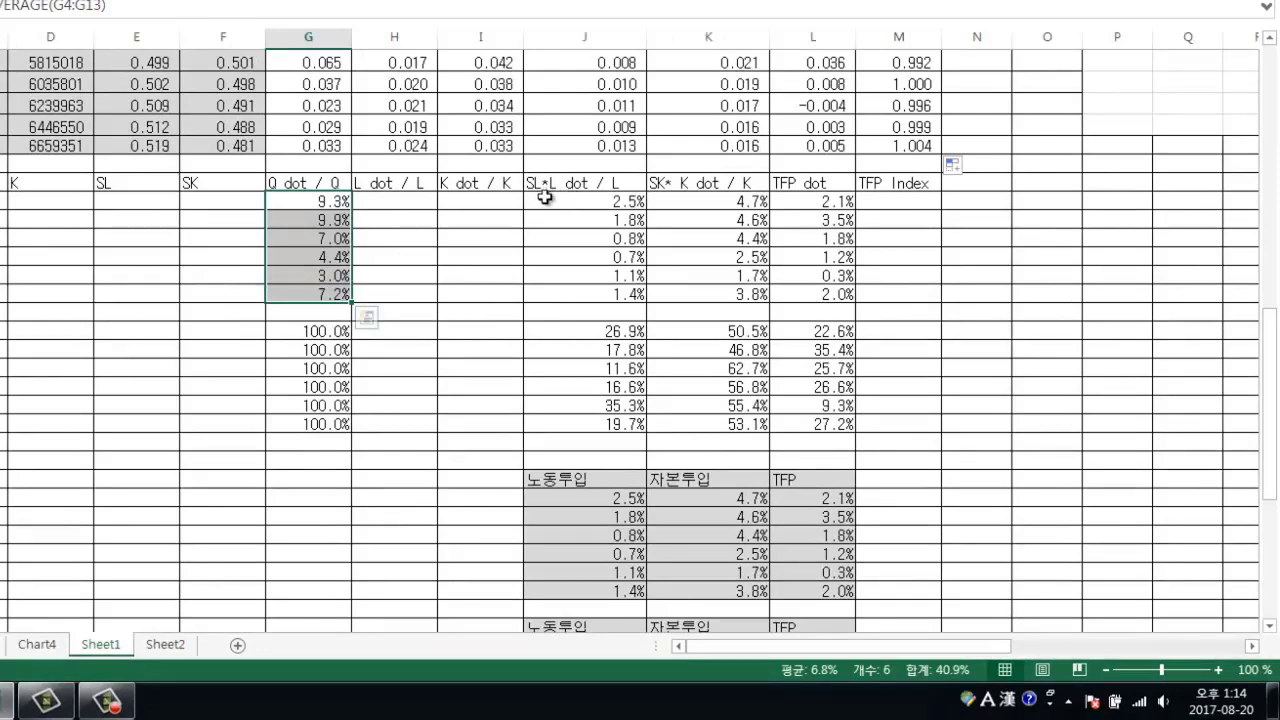
drag(558, 205, 571, 289)
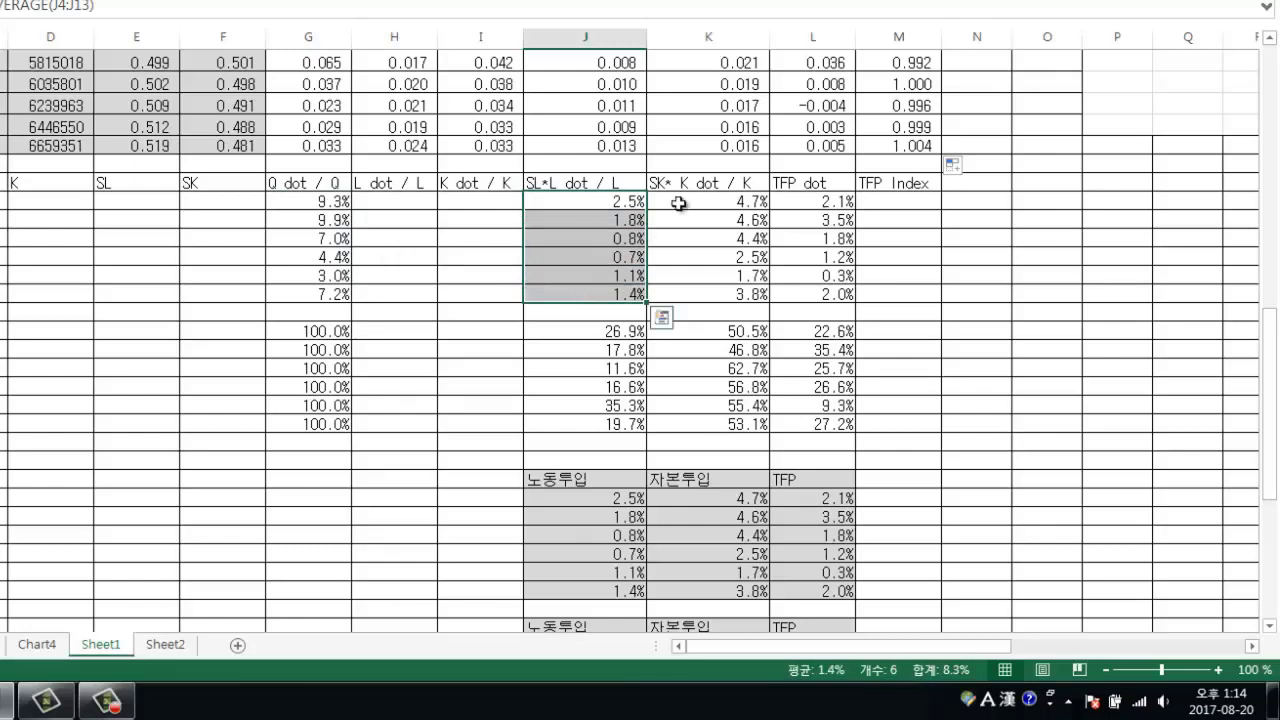
drag(691, 199, 694, 294)
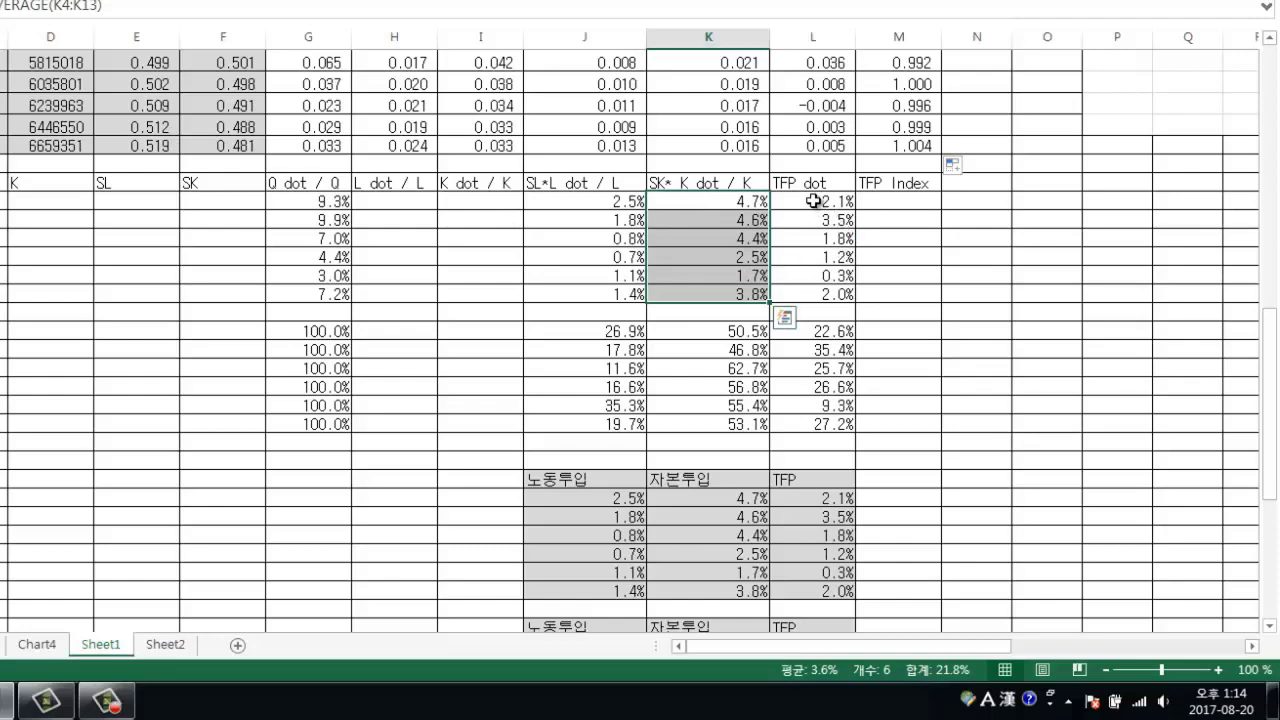
drag(817, 203, 808, 295)
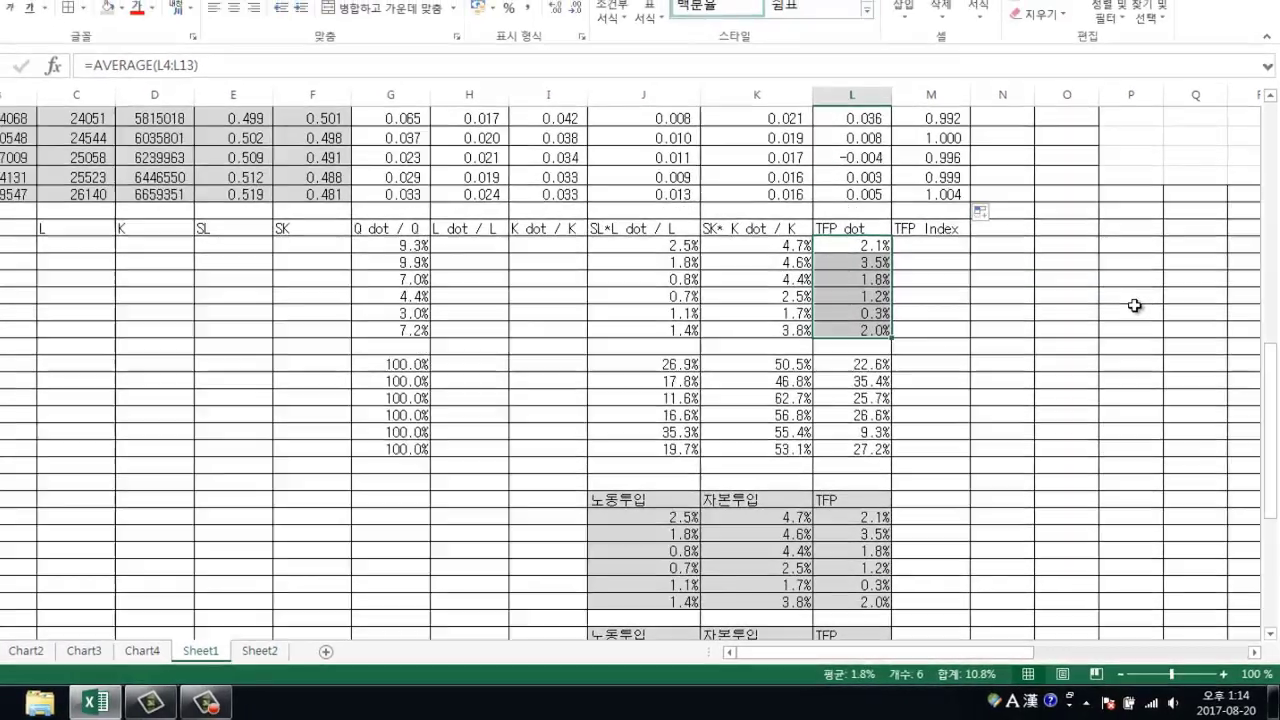
click(1117, 257)
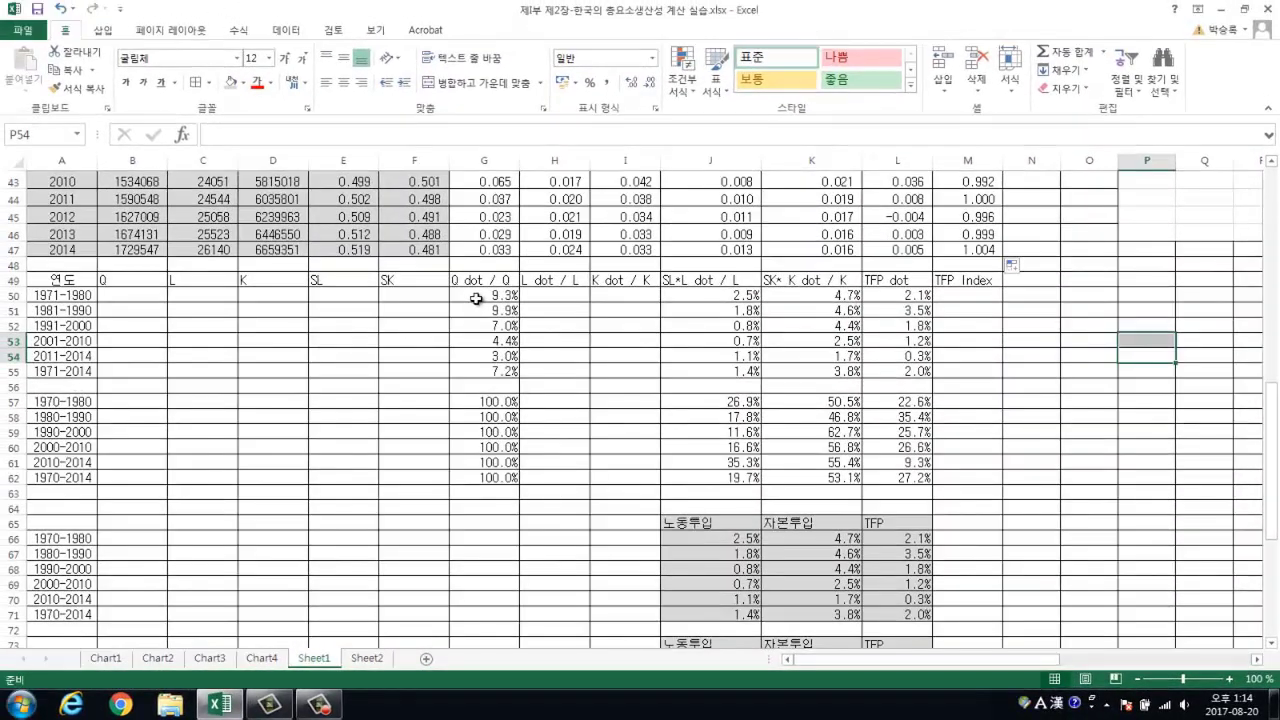
Inspect the 1971-1980 output growth formula =AVERAGE(G4:G13) in G50 and check its source range in the yearly data
click(477, 297)
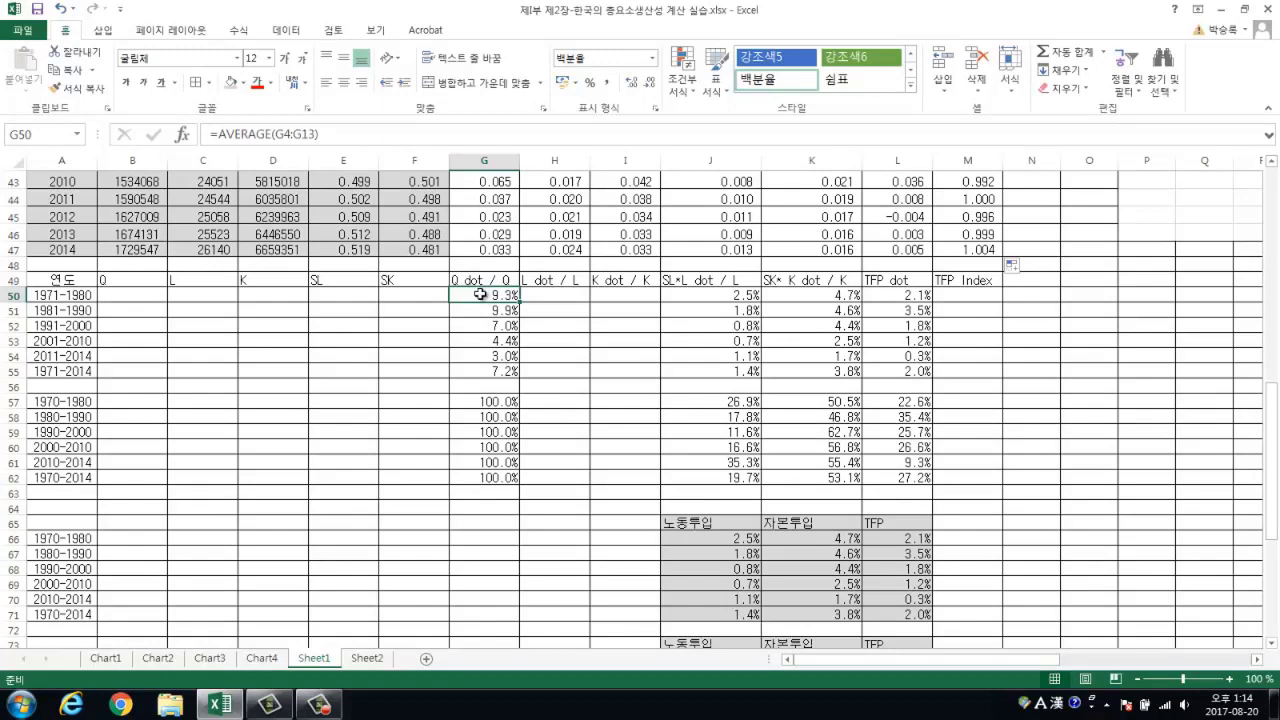
click(286, 133)
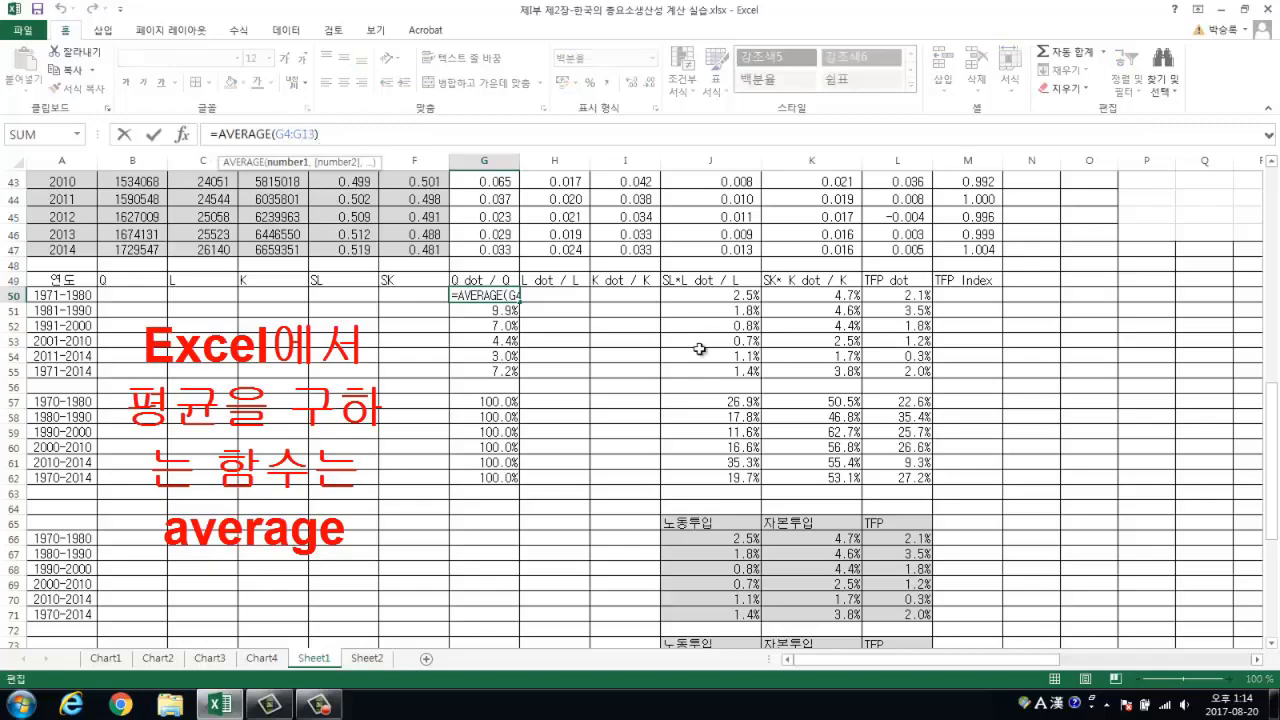
drag(1272, 428, 1272, 200)
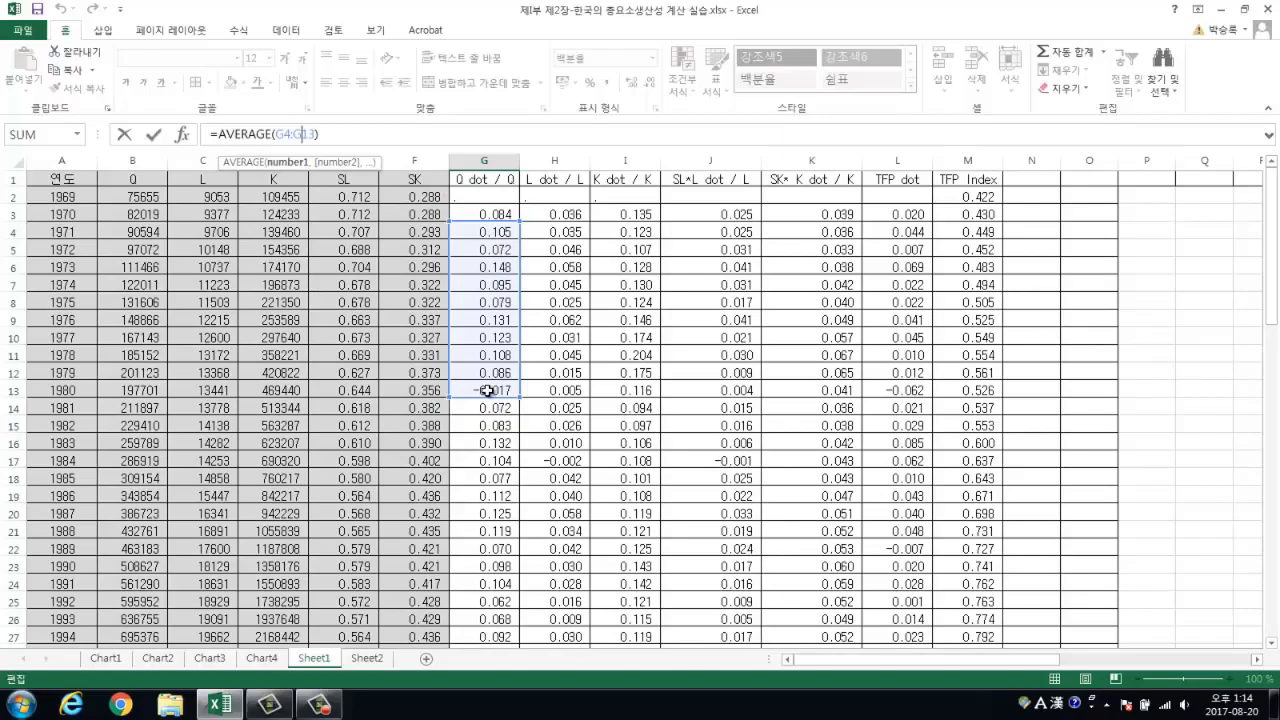
drag(1272, 280, 1272, 630)
scroll(453, 473, up, 6)
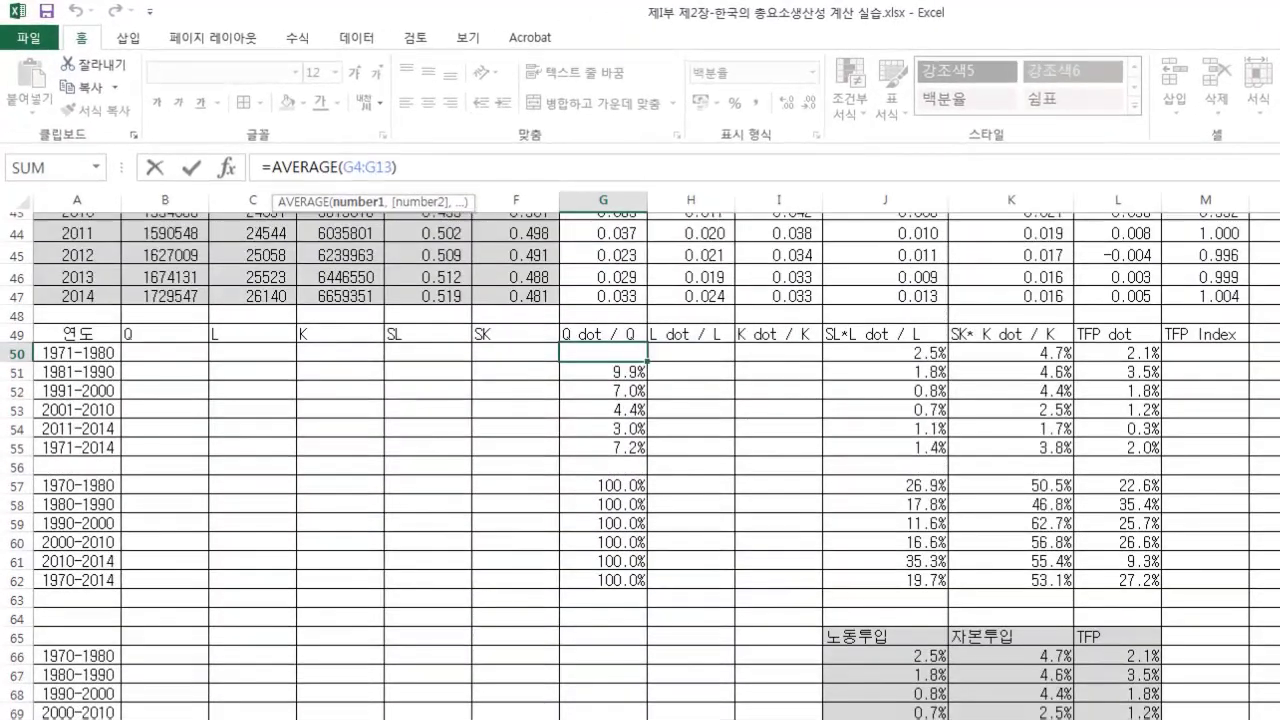
key(Return)
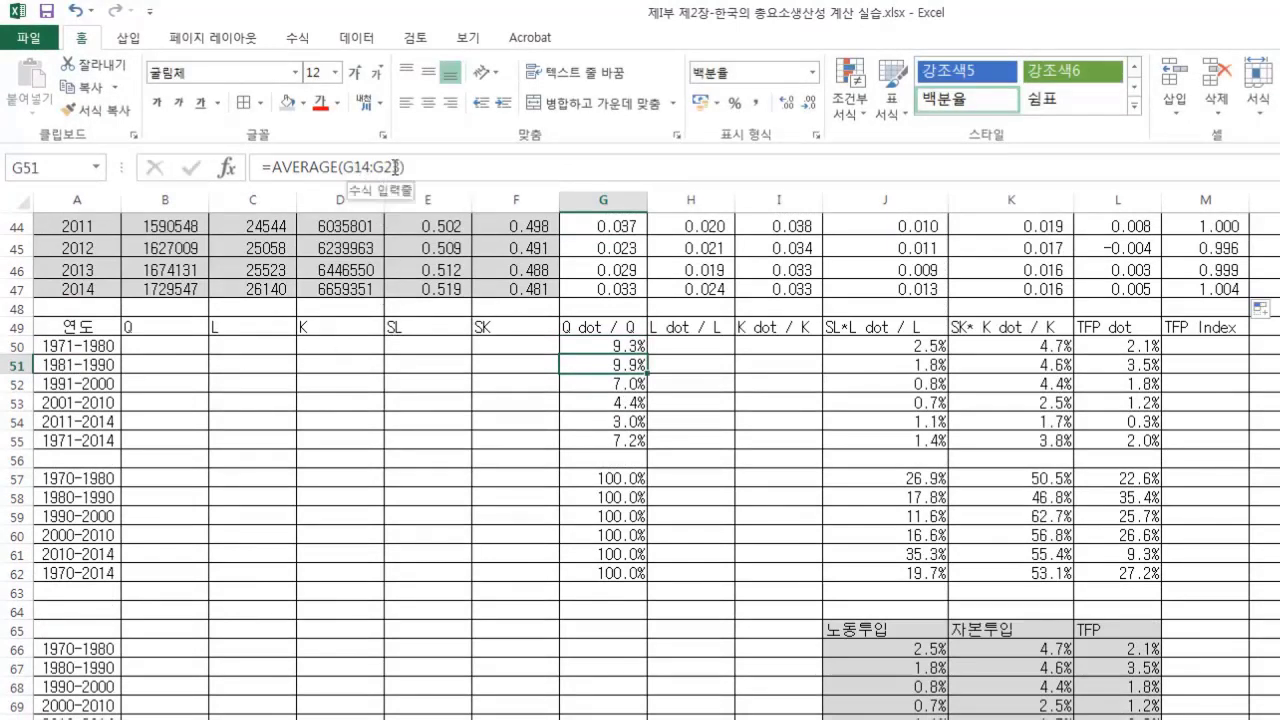
Check the AVERAGE ranges behind the output growth figures for 1991-2000, 2001-2010 and 2011-2014 in G52:G54
click(623, 382)
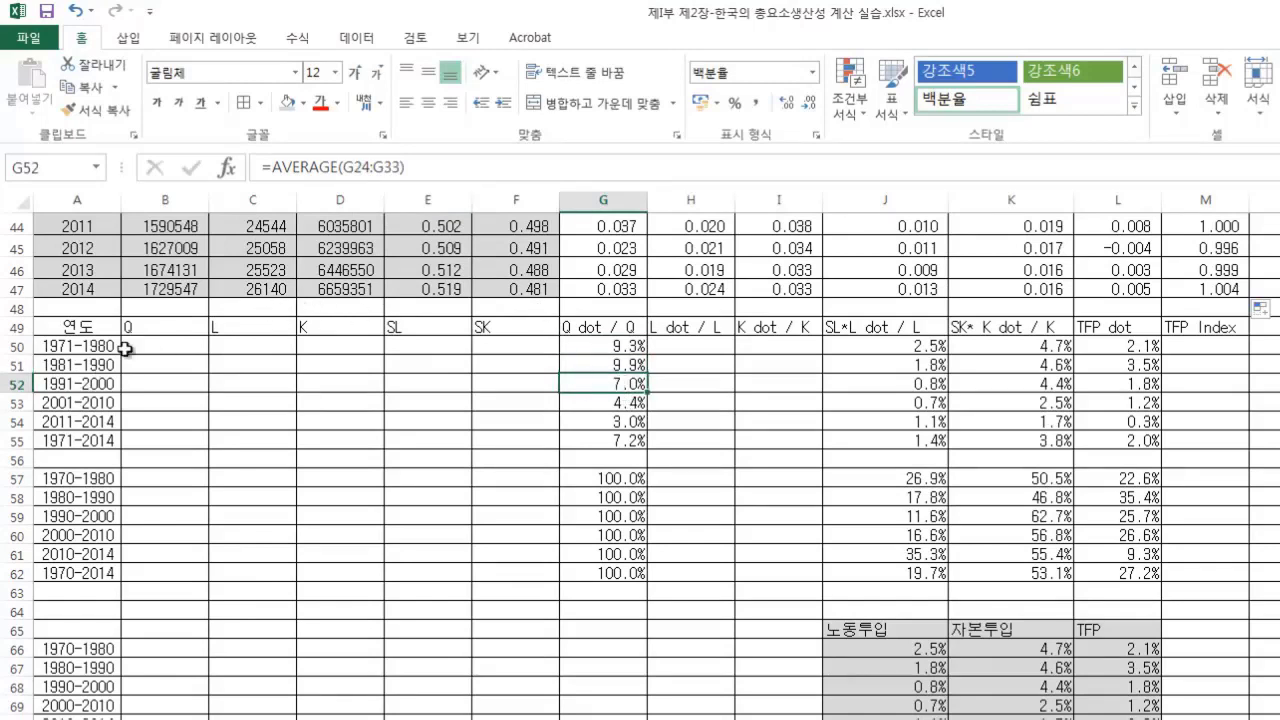
click(359, 168)
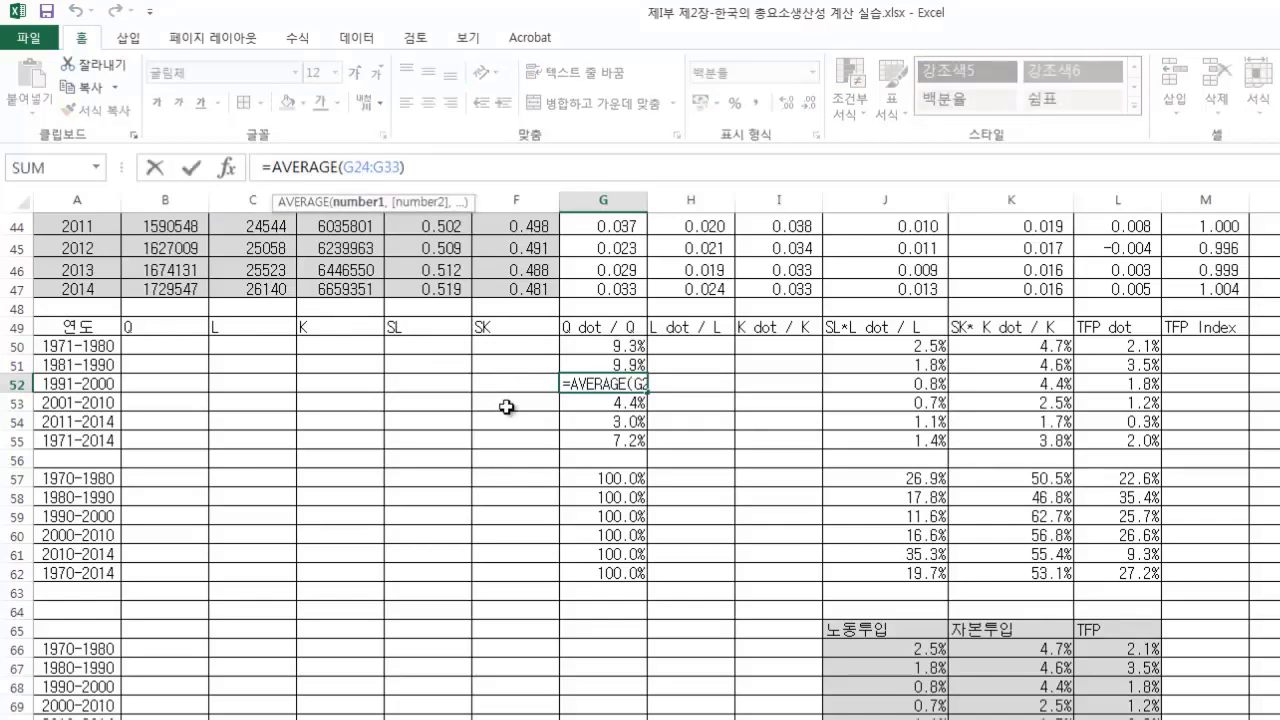
key(Escape)
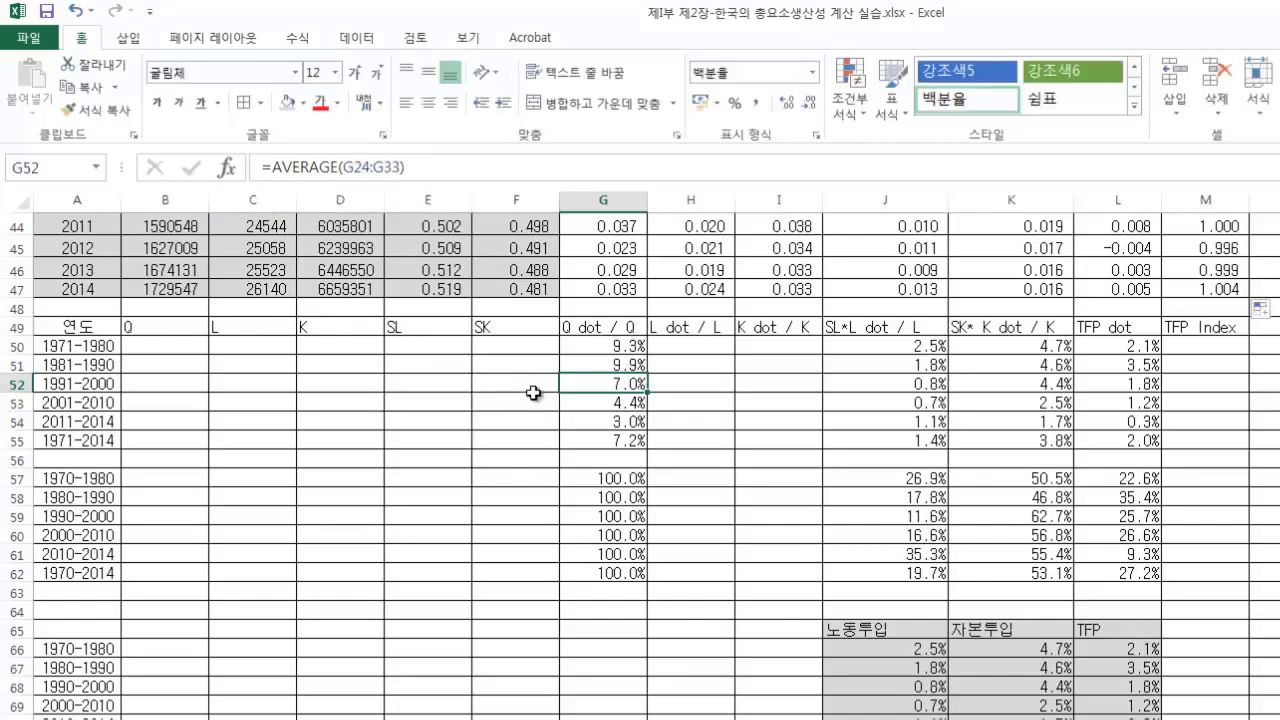
click(596, 408)
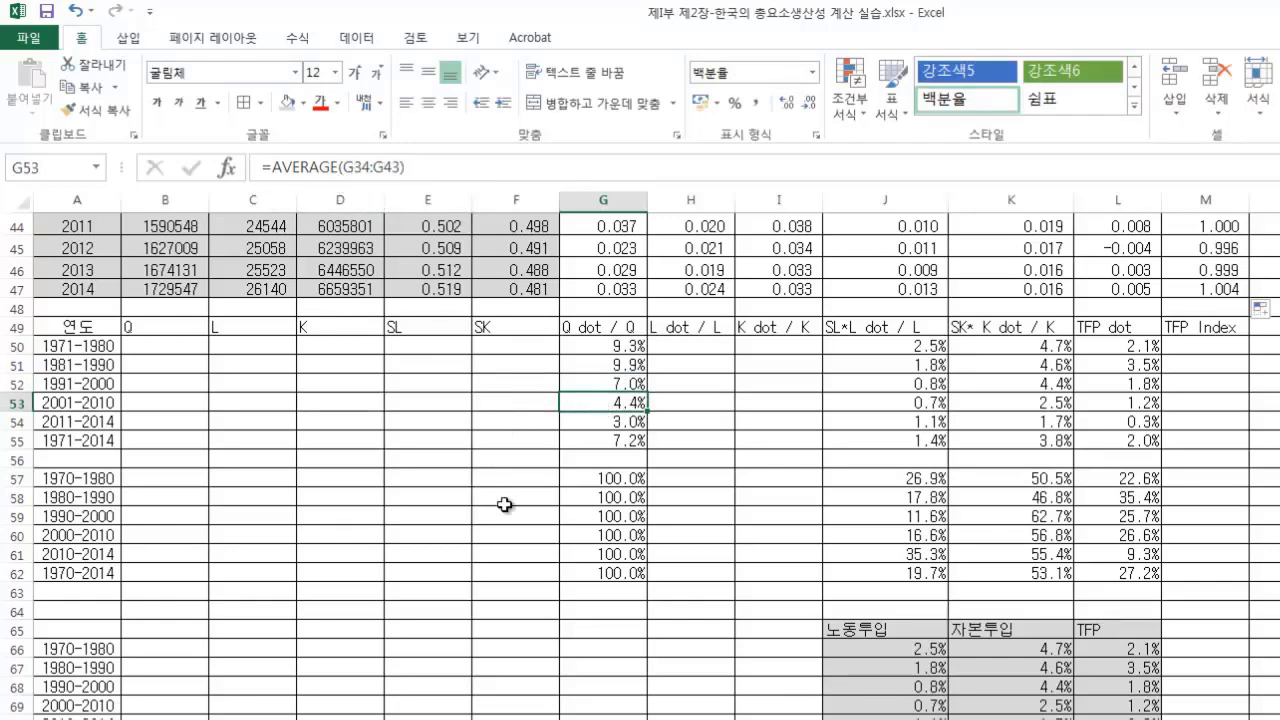
click(630, 423)
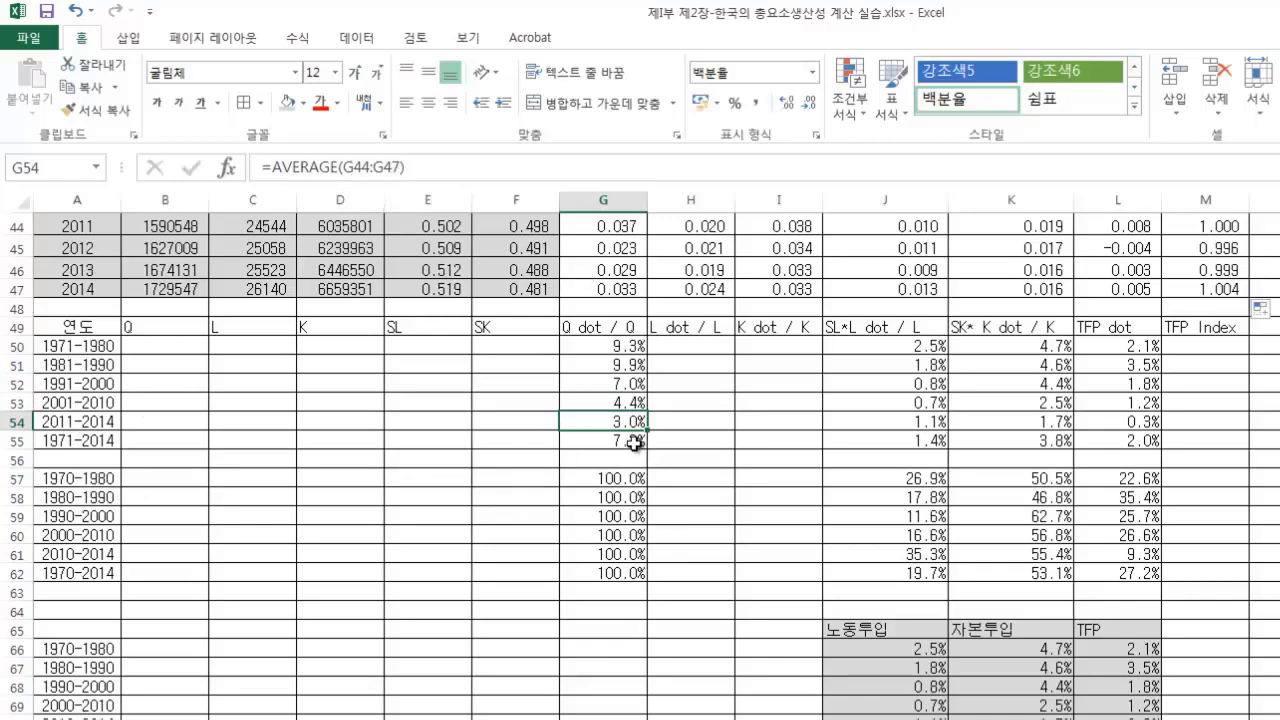
Copy the period average formulas in G50:G55 to the SL*L dot / L, SK* K dot / K and TFP dot columns, J50:L55
click(613, 346)
drag(613, 346, 600, 440)
key(ctrl+c)
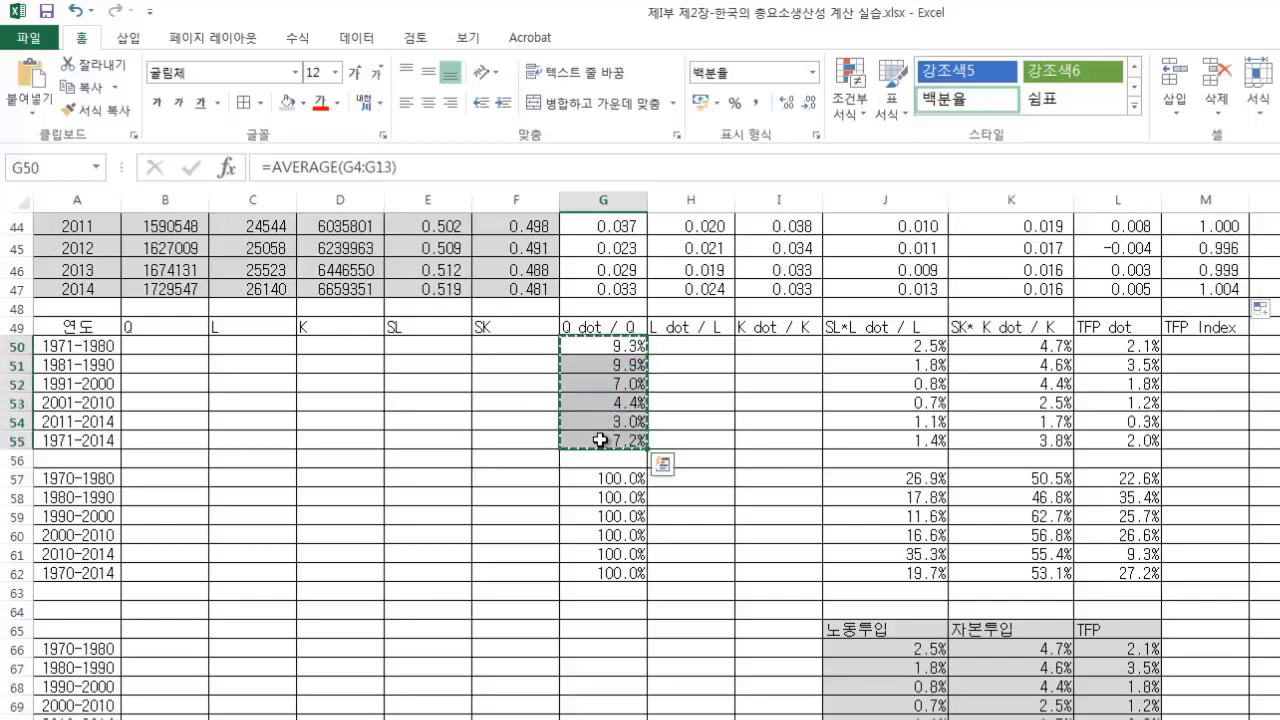
drag(886, 345, 1118, 446)
key(ctrl+v)
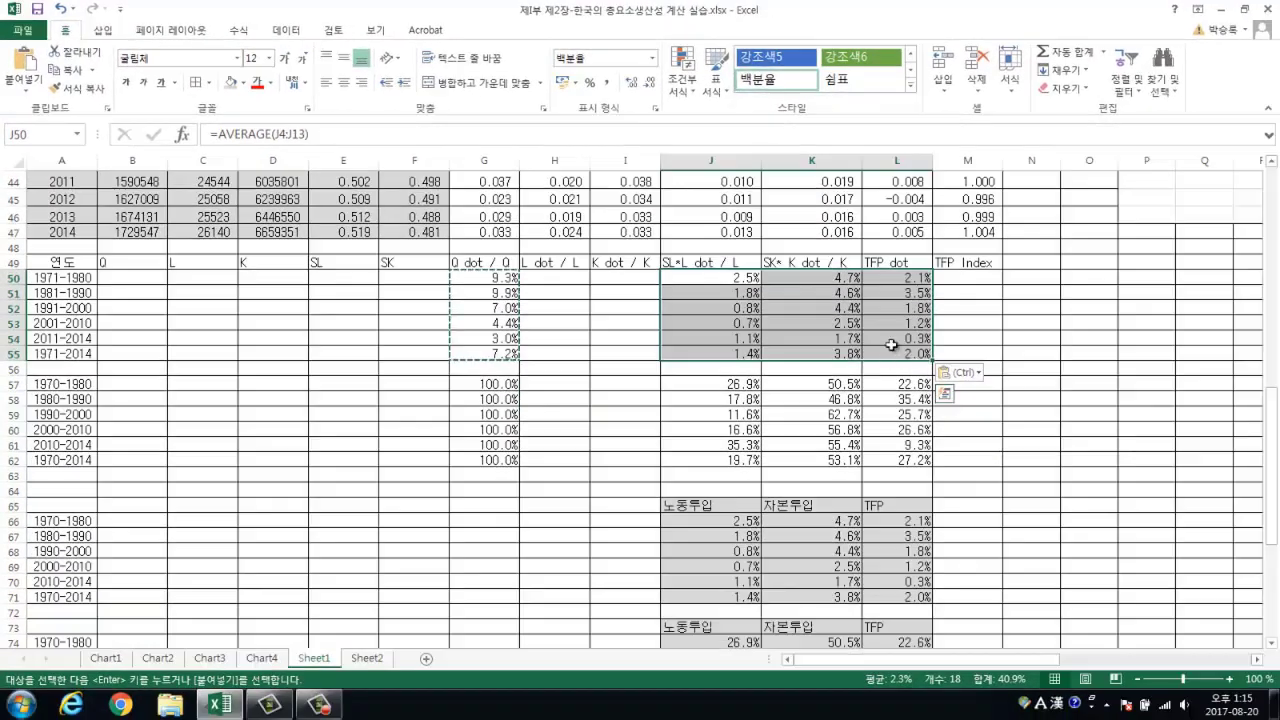
Review the period averages in J50:L55 against the yearly data, including the period labels and the 2001-2010 labour contribution formula
scroll(771, 430, up, 5)
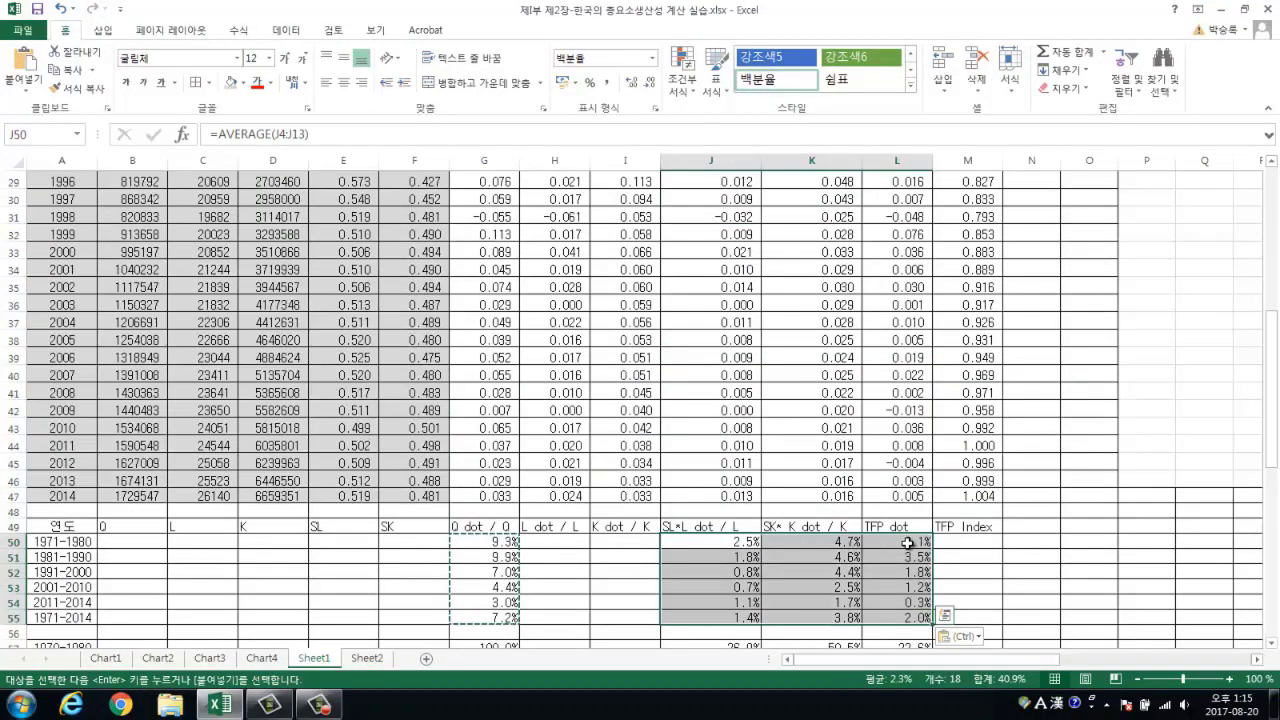
scroll(900, 533, down, 2)
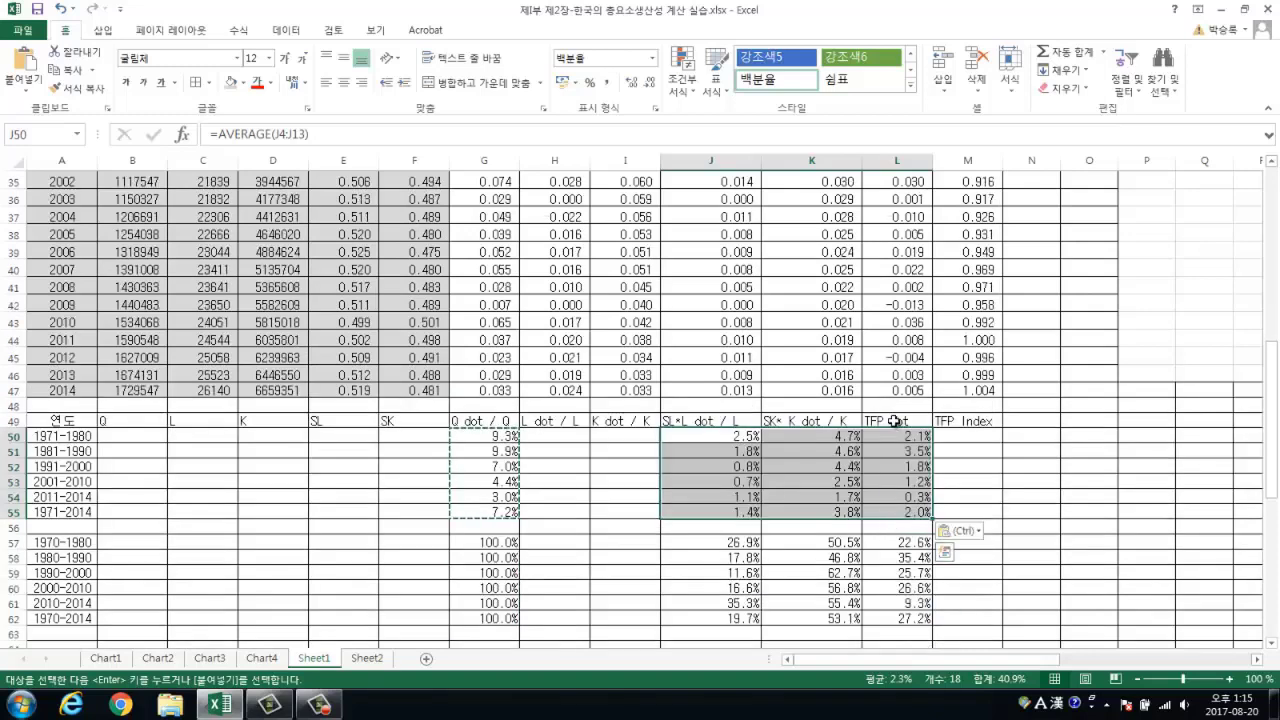
drag(60, 438, 62, 512)
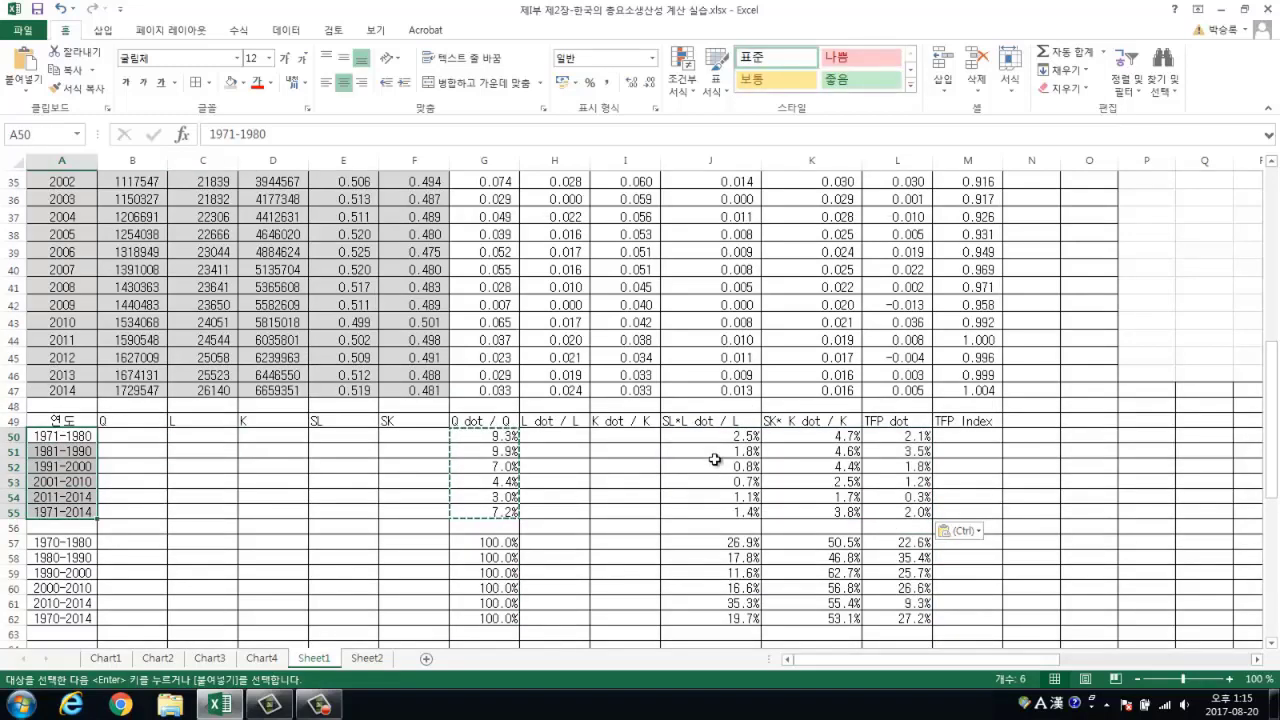
click(691, 479)
scroll(692, 474, up, 1)
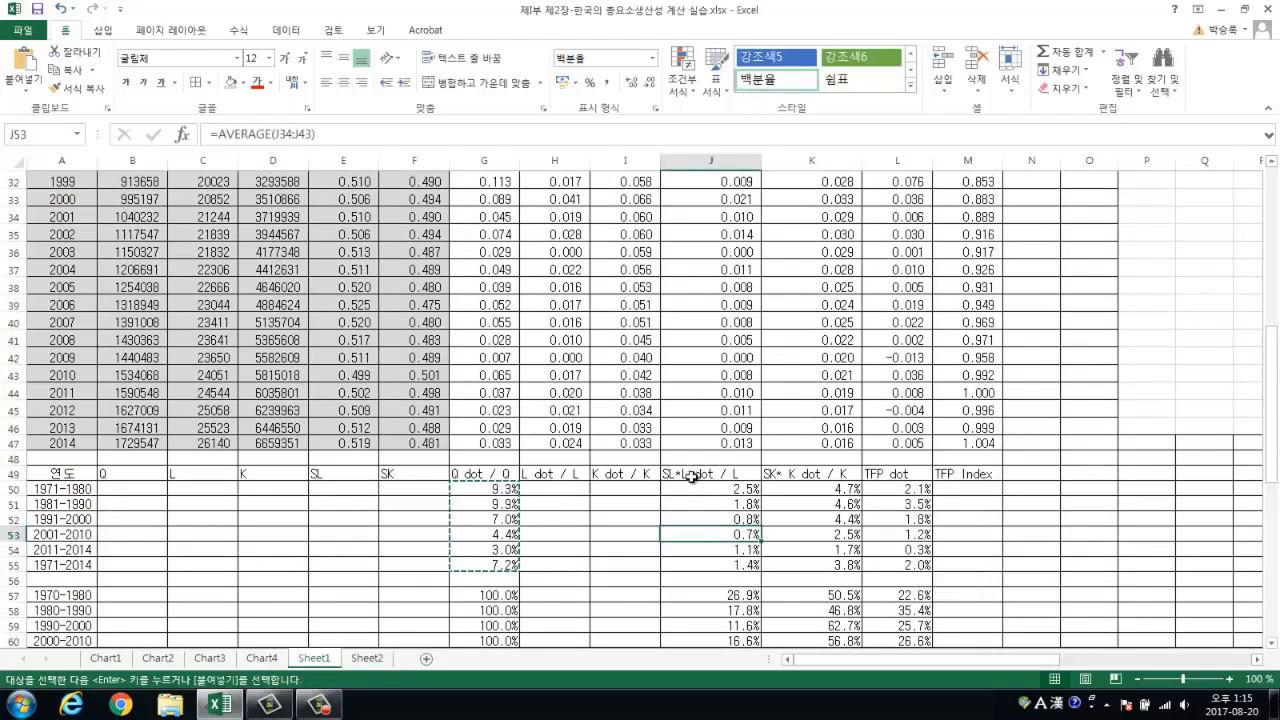
Inspect the 1970-1980 contribution share formulas in G57 and J57:L57 against the period averages in row 50
scroll(599, 402, down, 4)
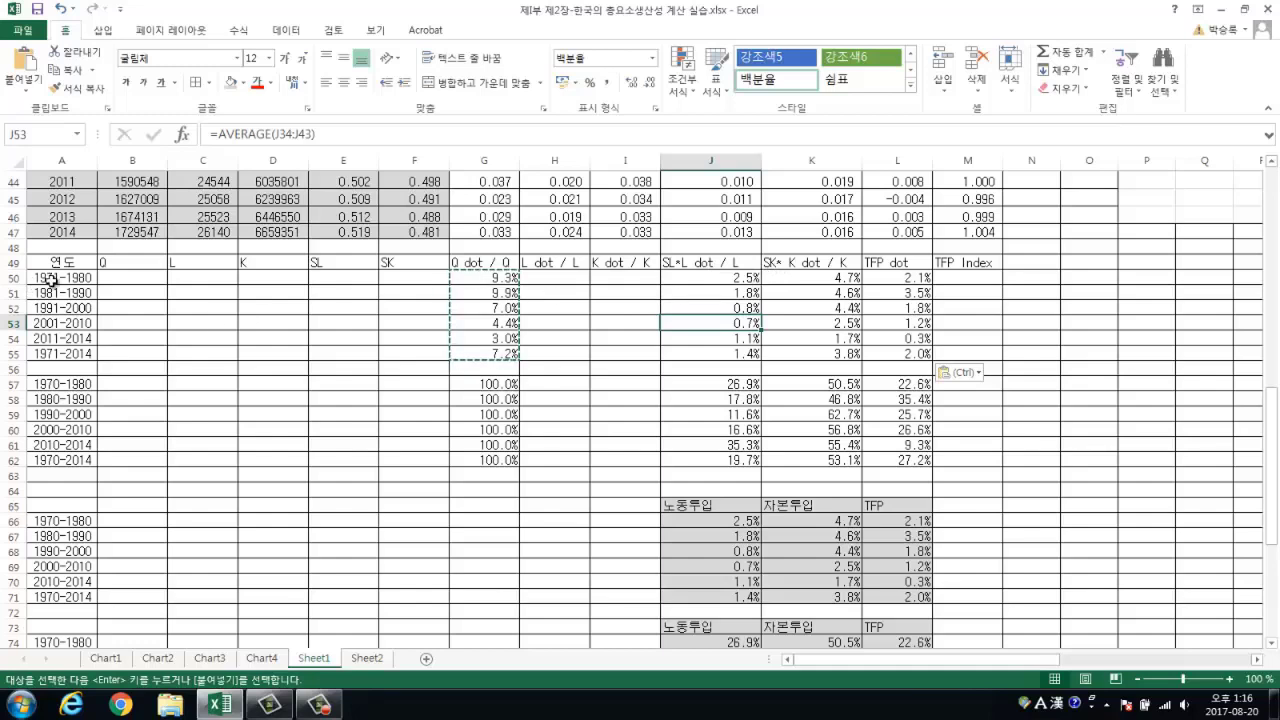
drag(50, 278, 50, 354)
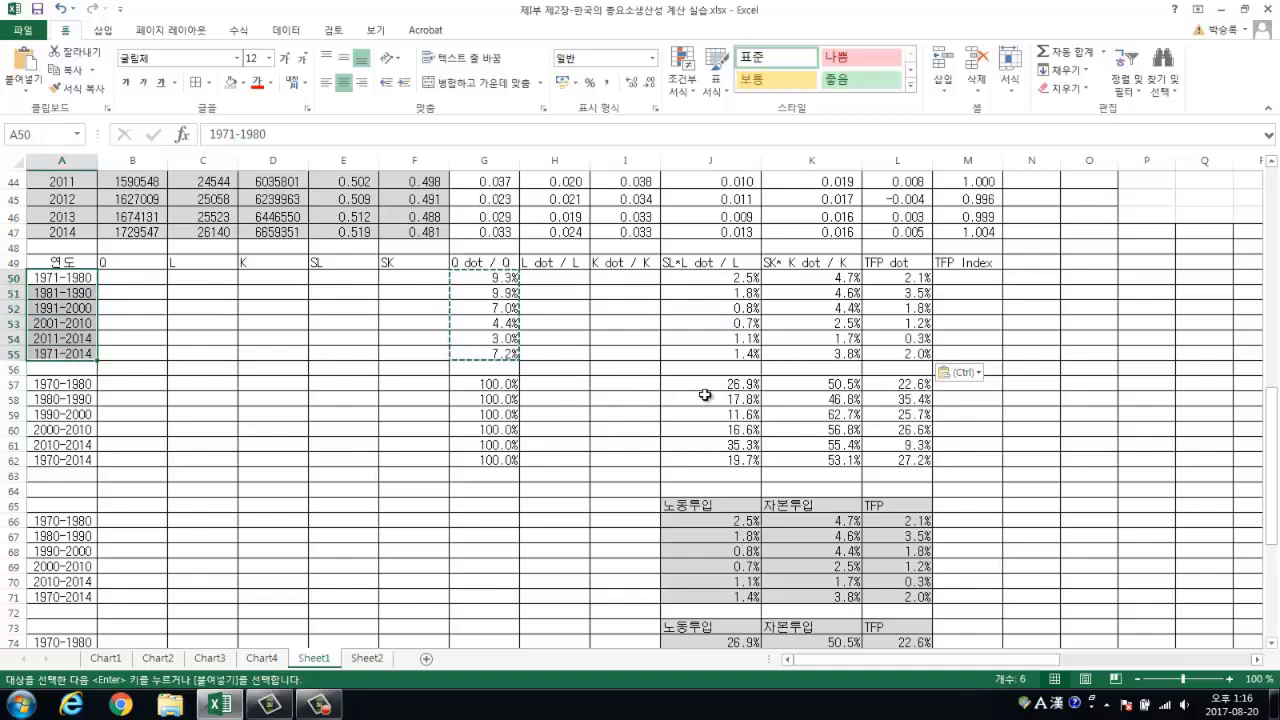
click(485, 281)
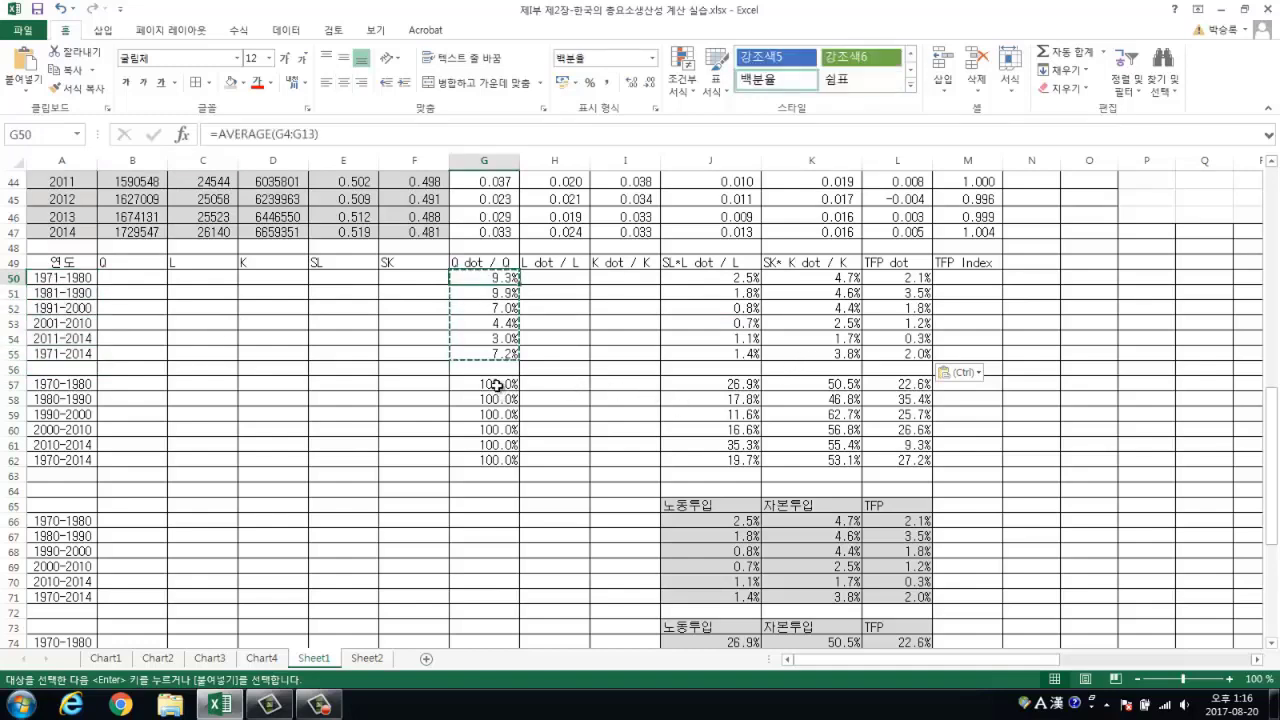
click(497, 385)
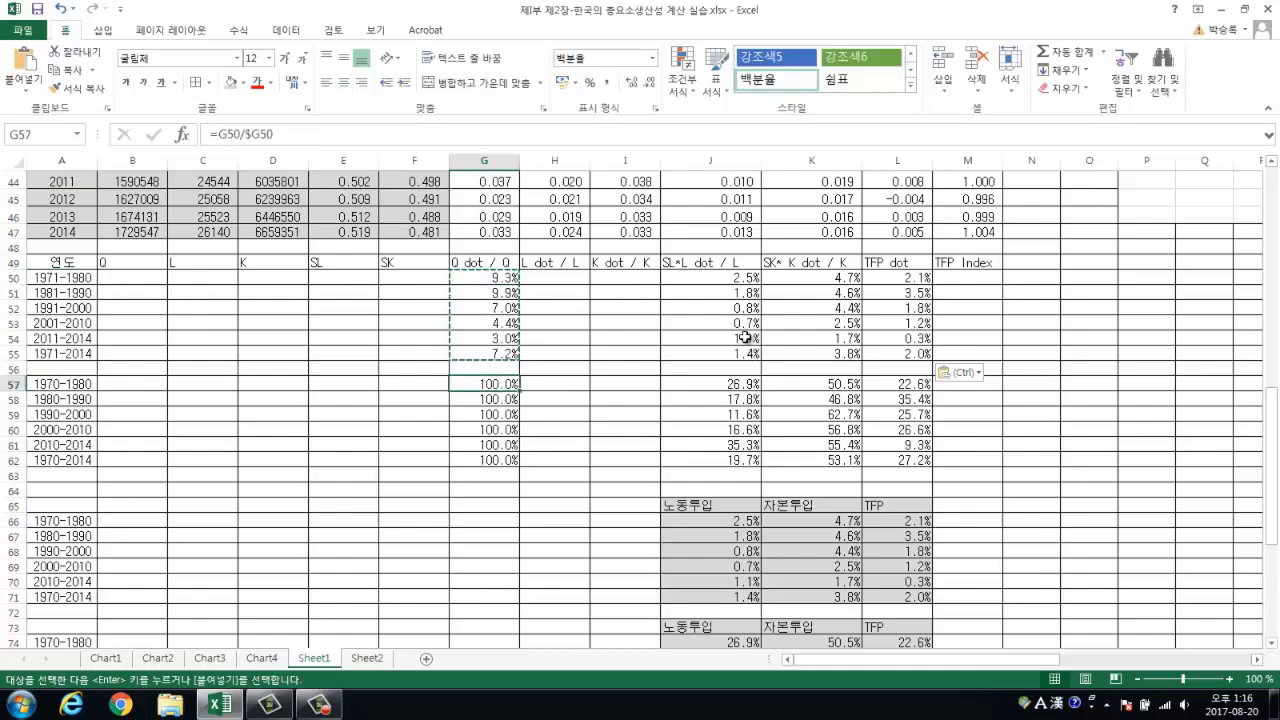
click(729, 383)
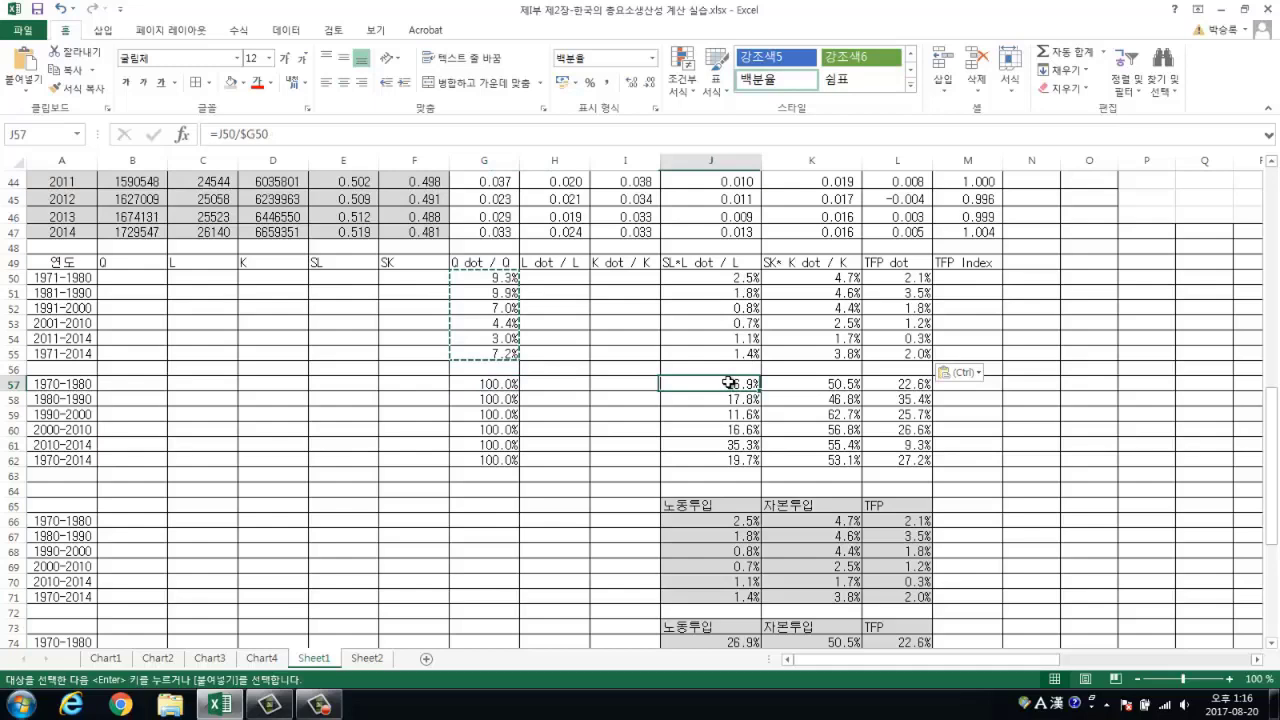
click(840, 384)
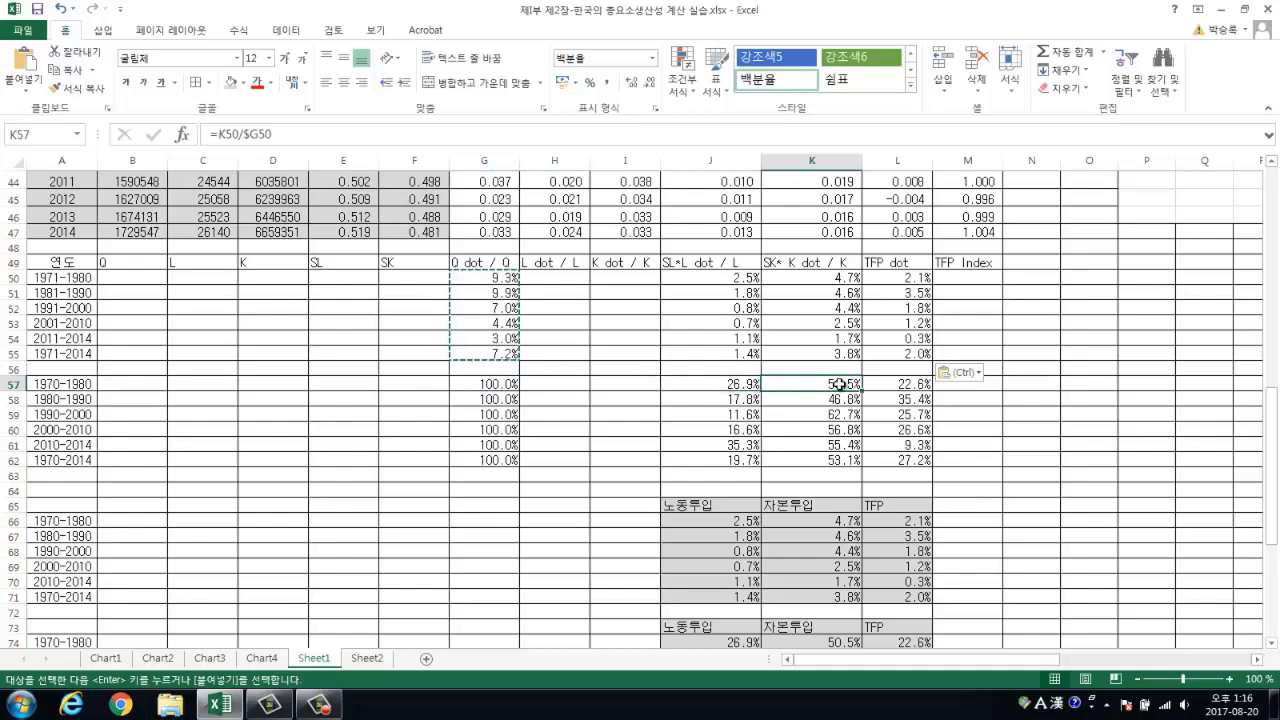
click(893, 385)
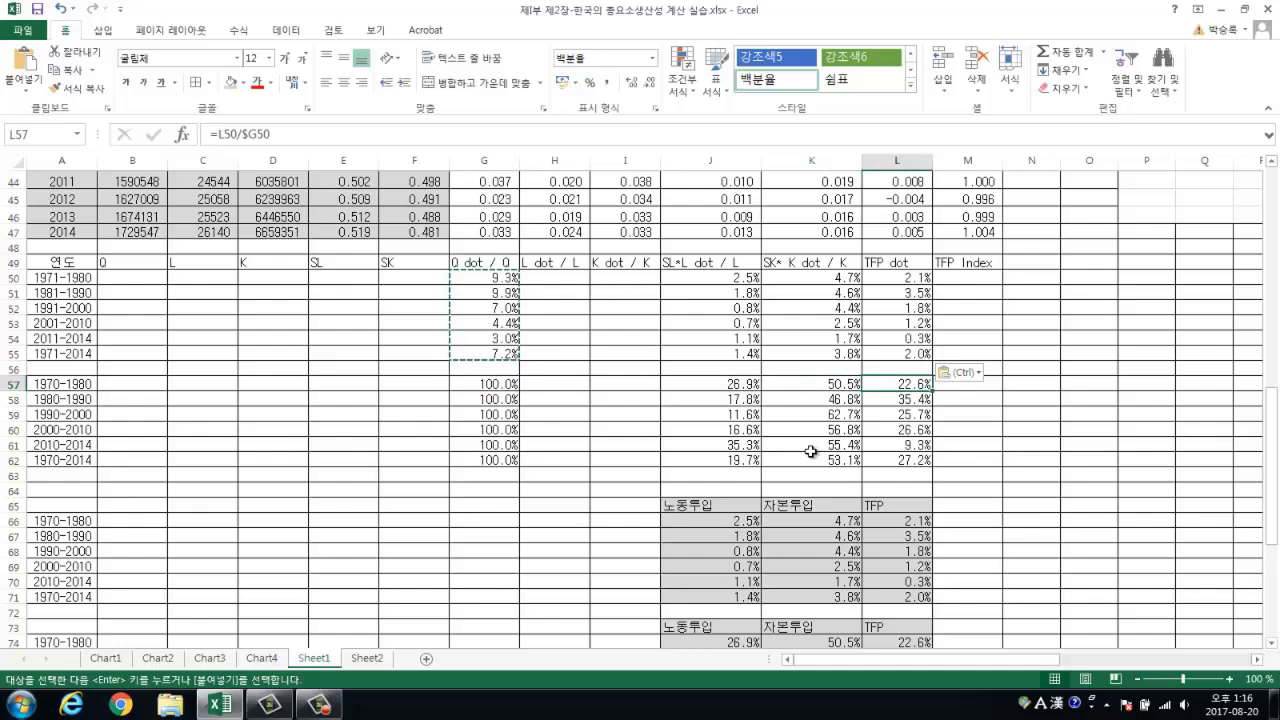
Re-enter the output growth share formula =G50/$G50 in G57 and copy it down to G62
click(483, 384)
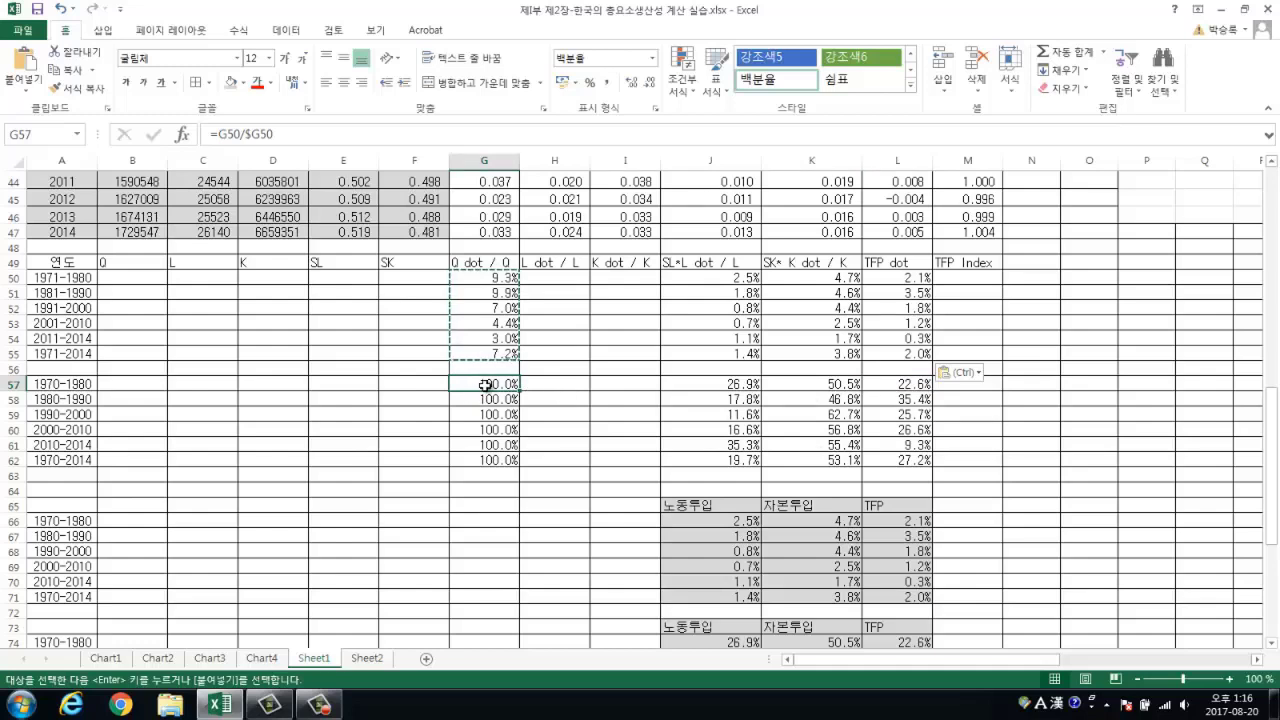
click(485, 280)
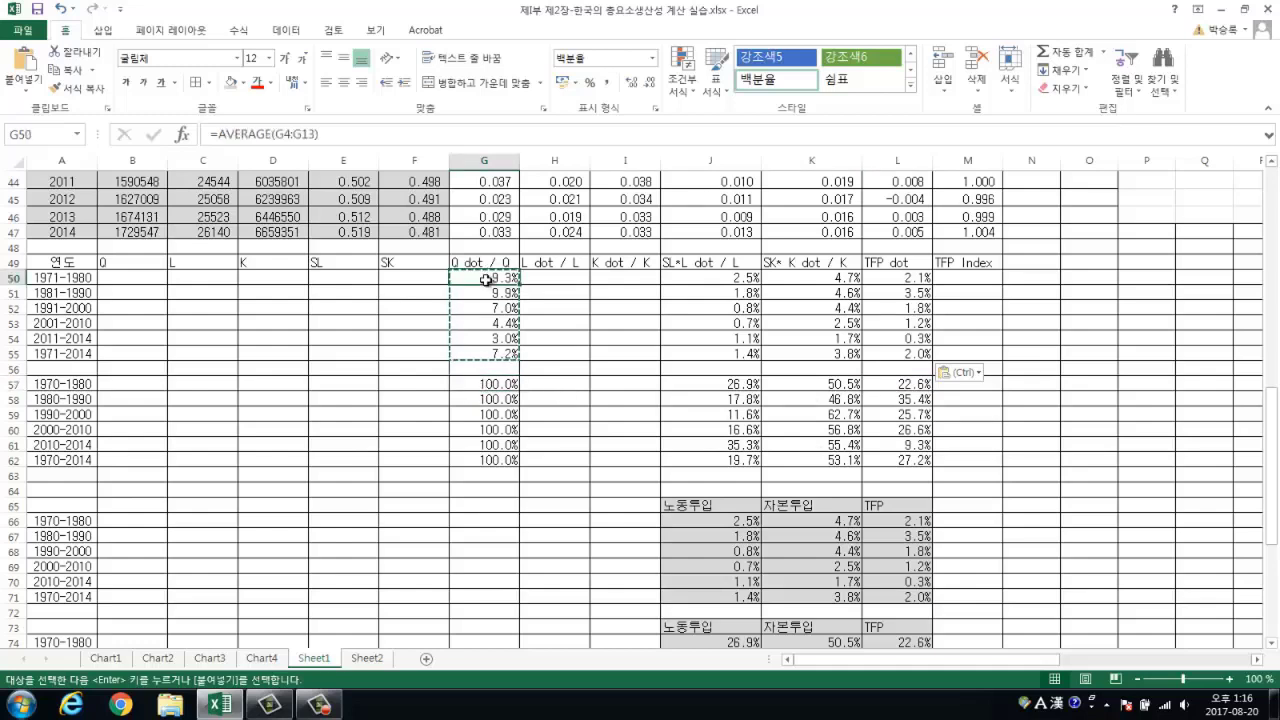
click(495, 383)
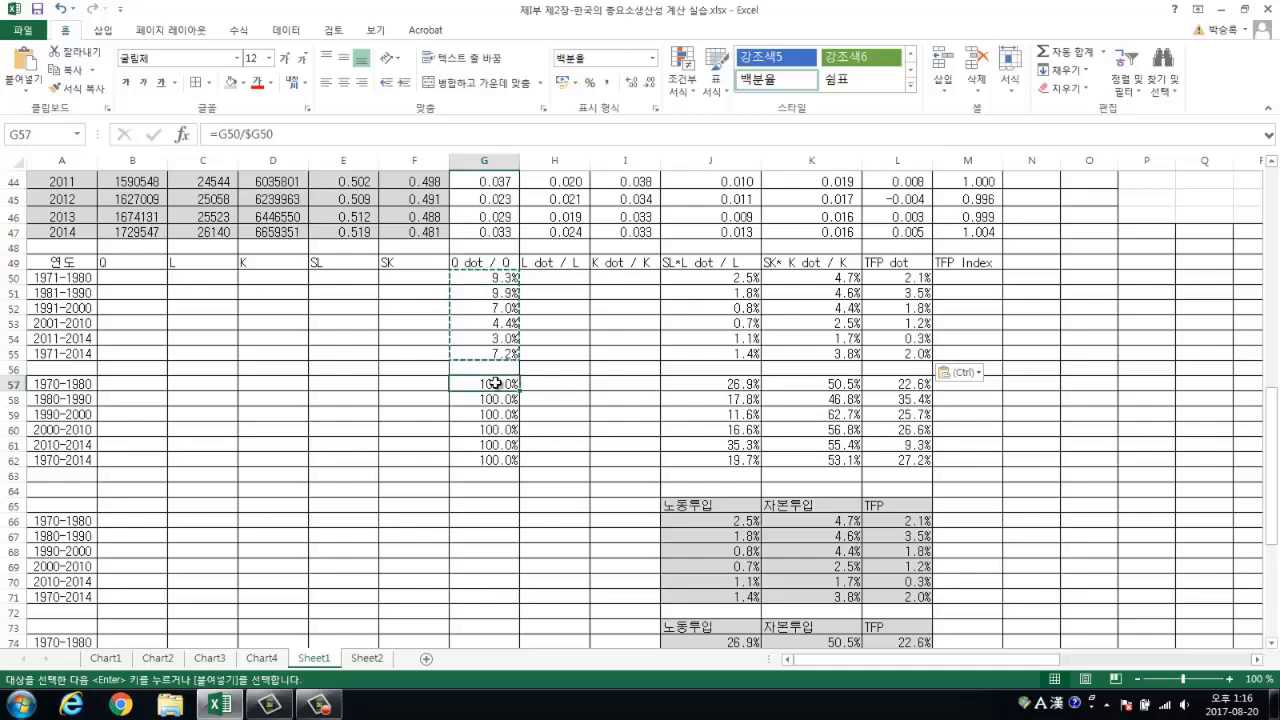
click(245, 133)
key(BackSpace)
drag(517, 390, 512, 464)
Re-enter the labour contribution share formula =J50/$G50 in J57 and copy it across and down to fill J57:L62
click(716, 386)
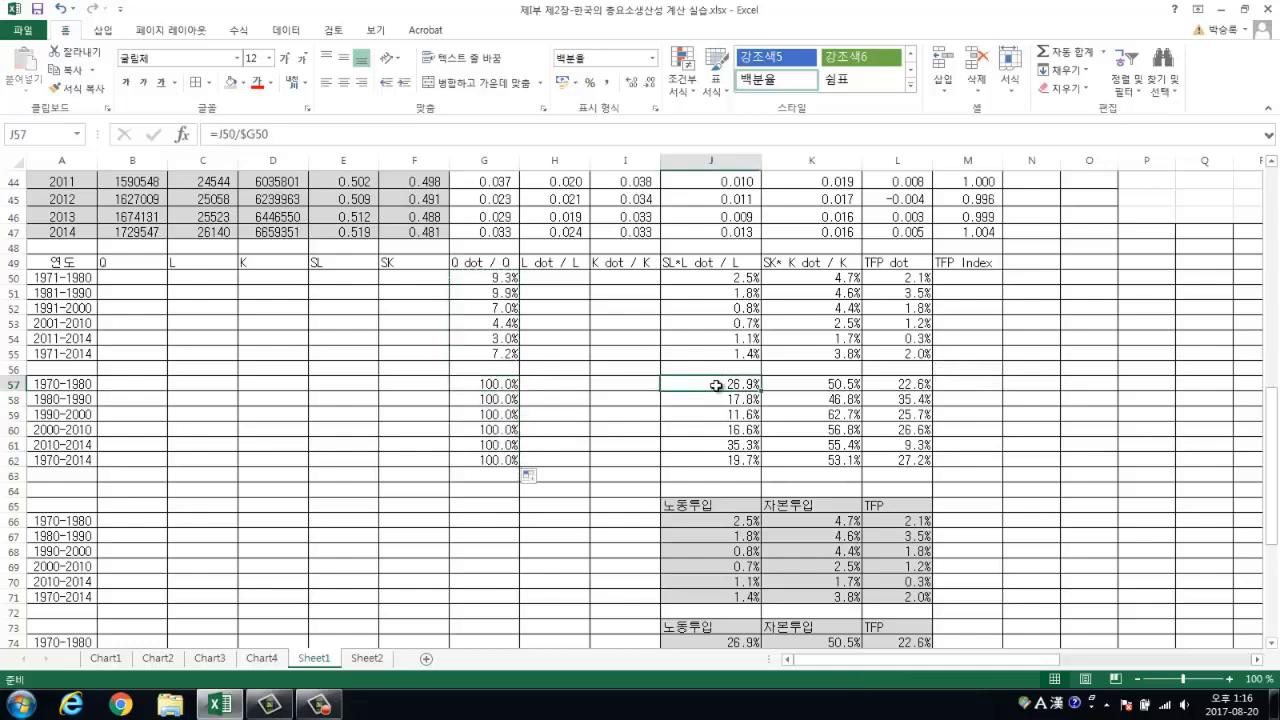
click(748, 277)
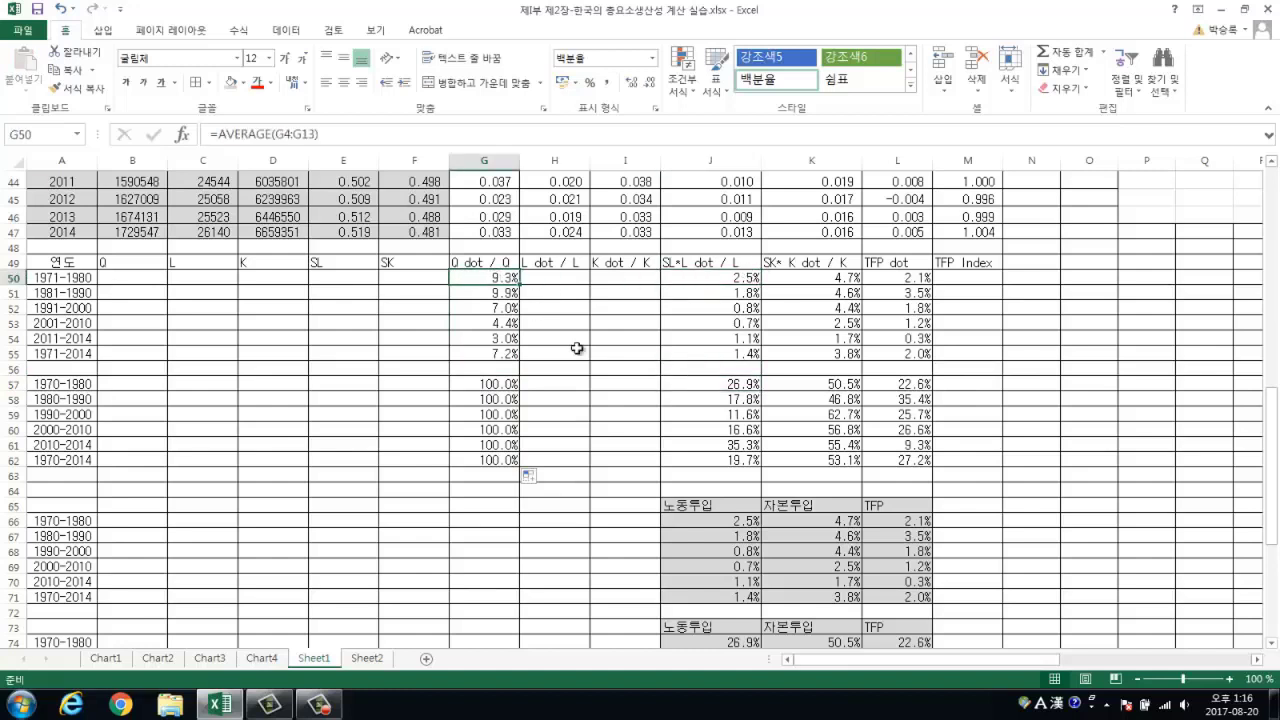
click(740, 389)
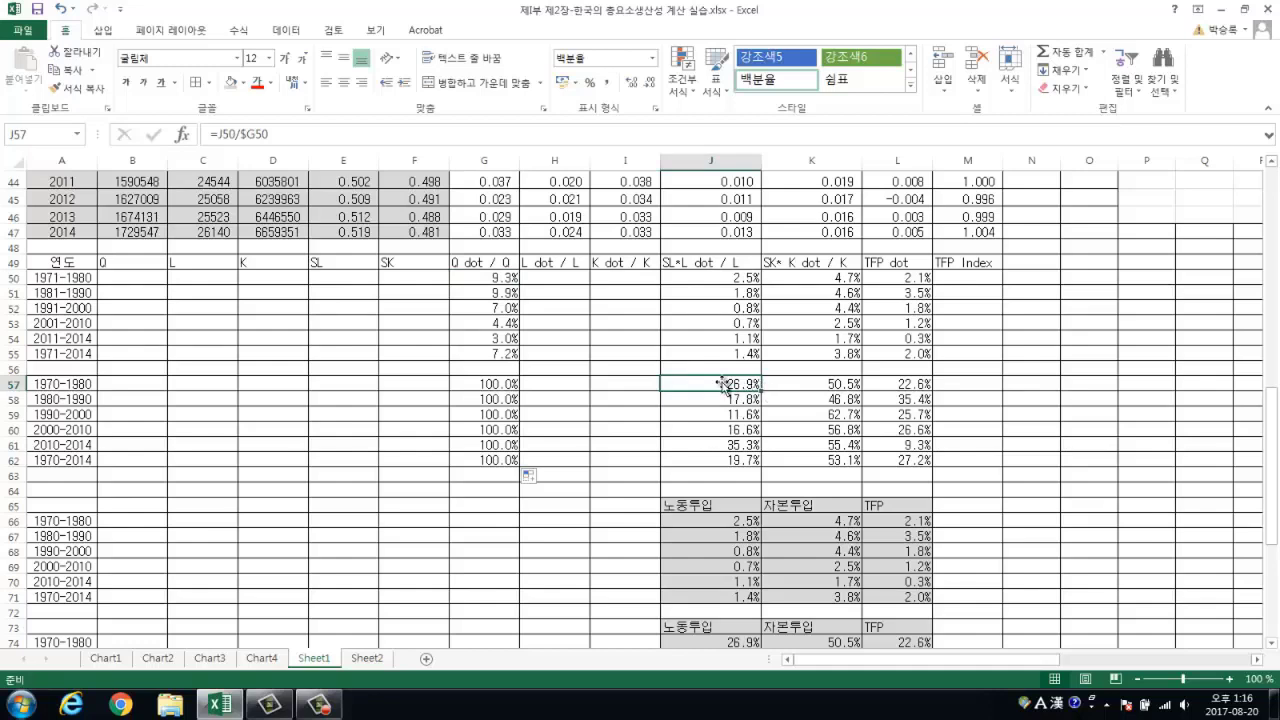
click(241, 133)
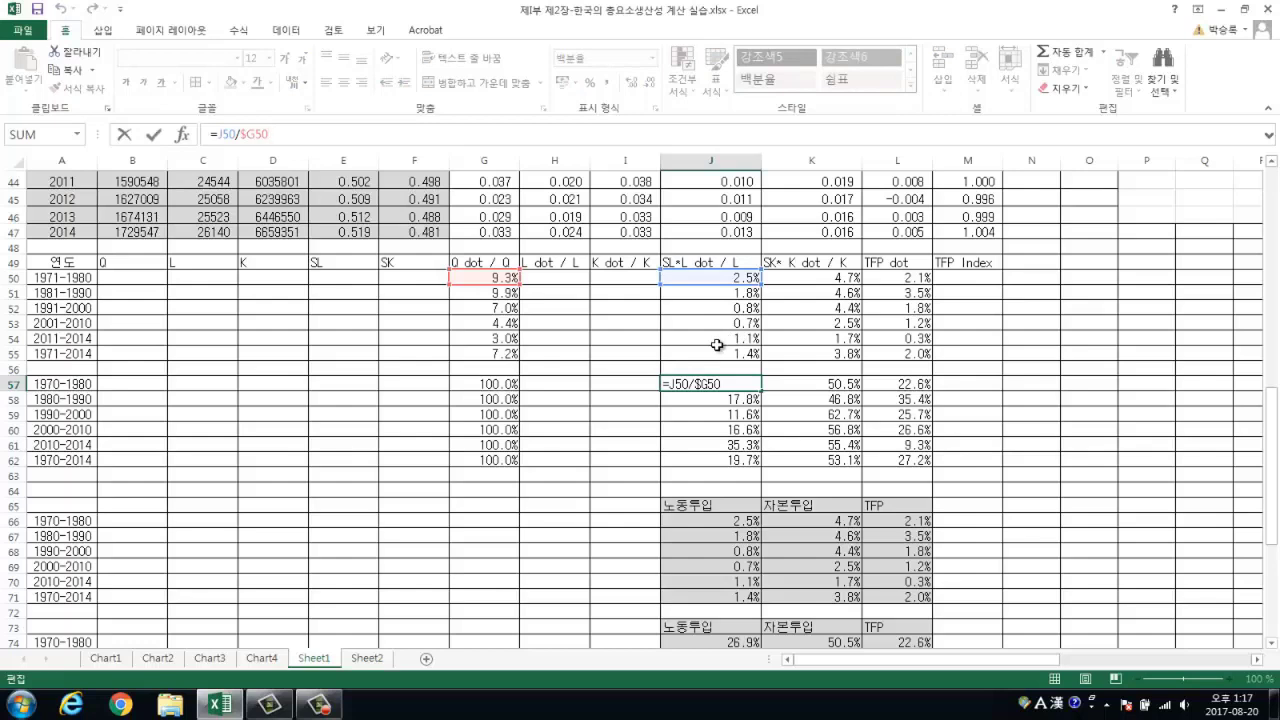
key(ctrl+Return)
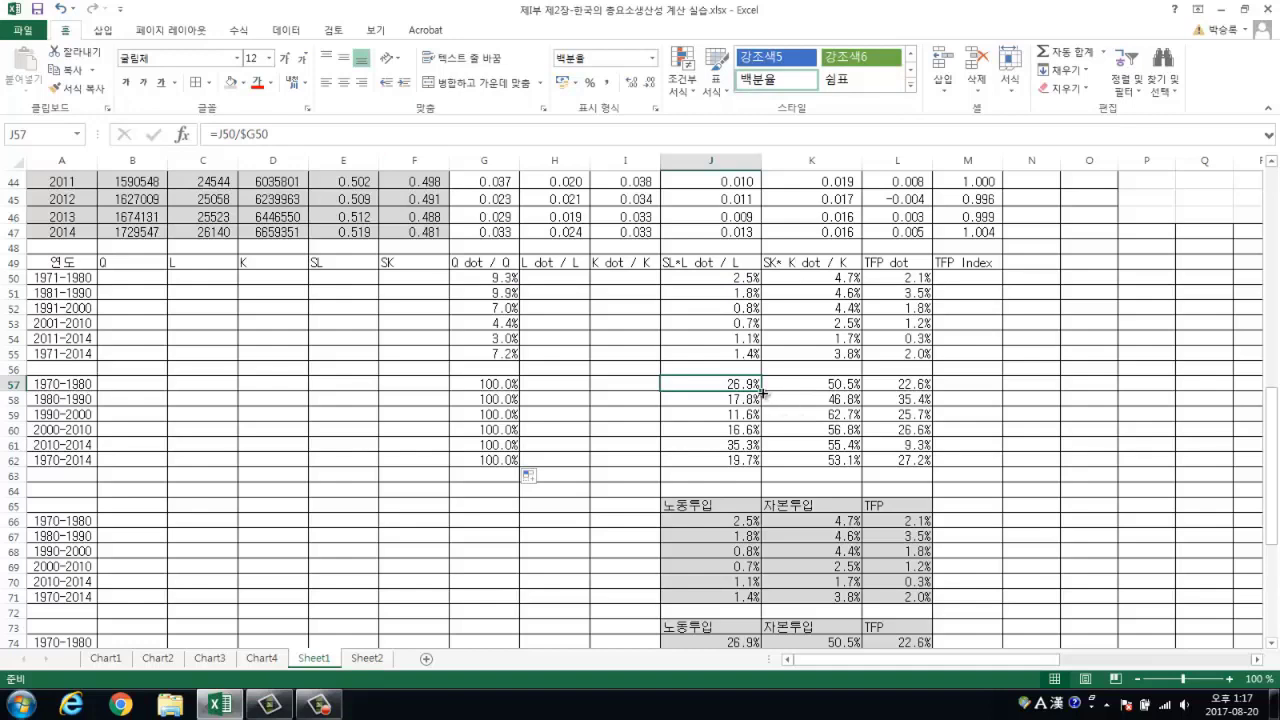
drag(763, 392, 922, 390)
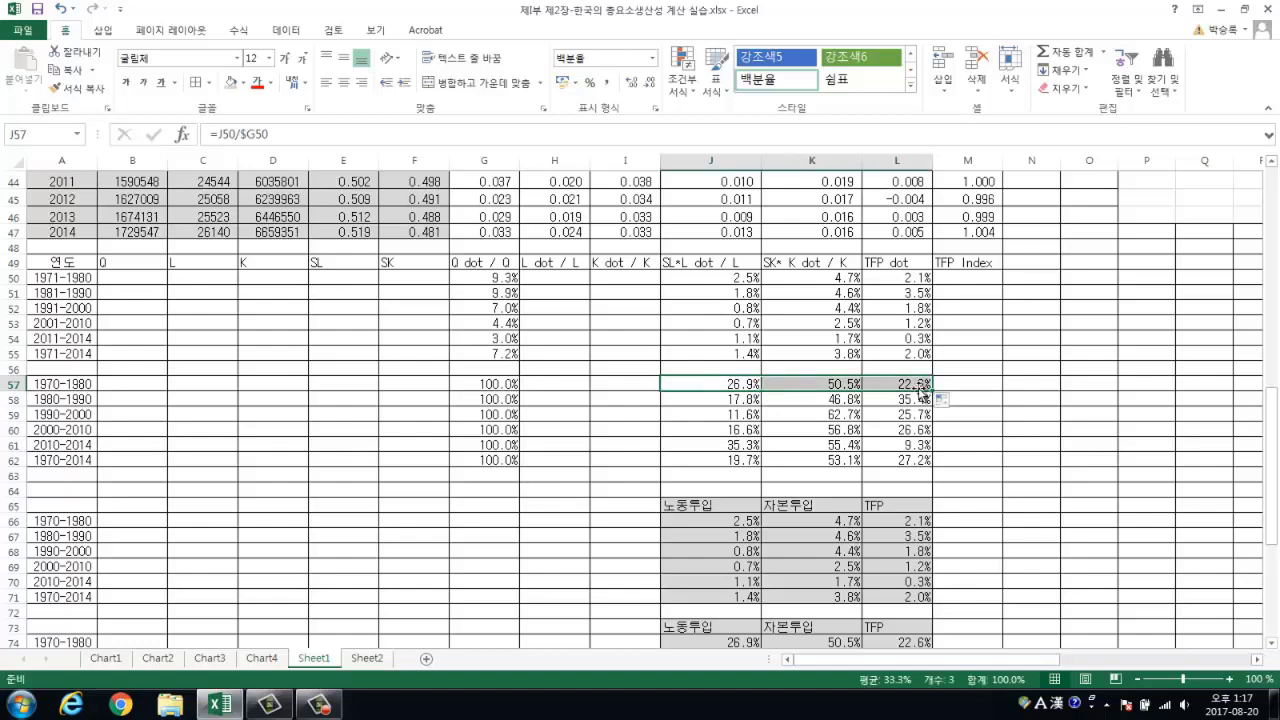
click(733, 400)
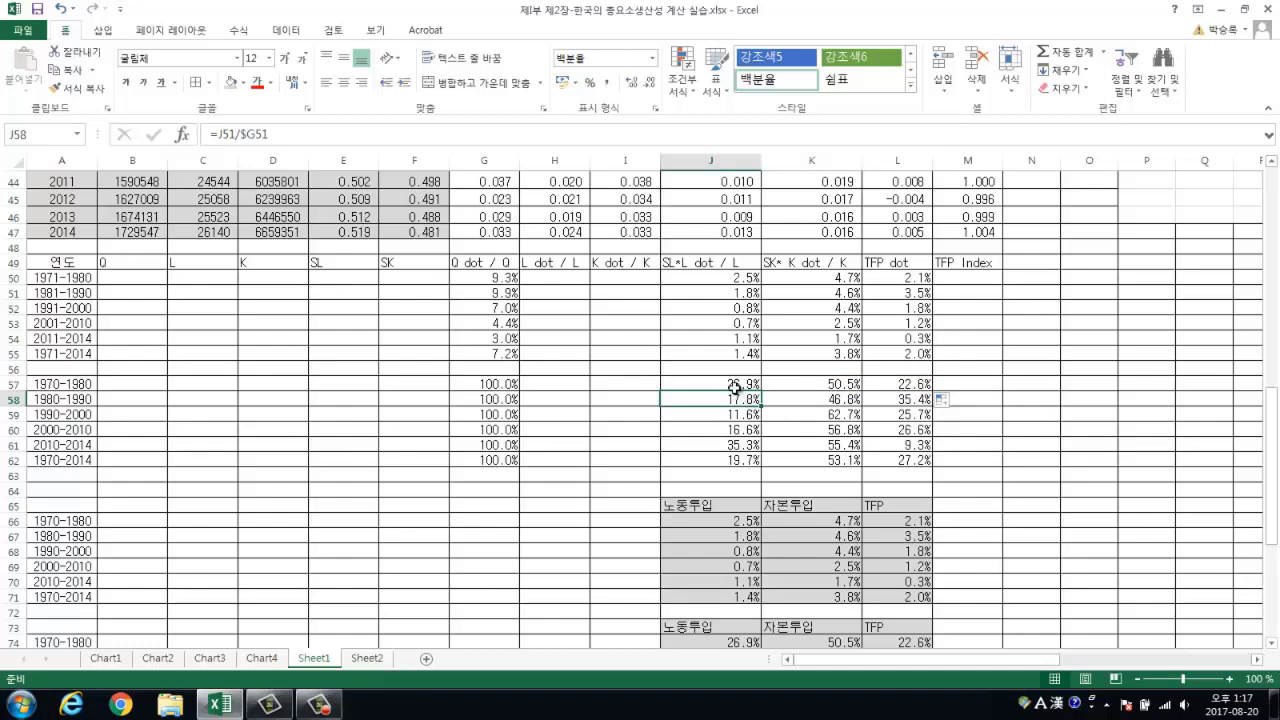
drag(735, 388, 910, 470)
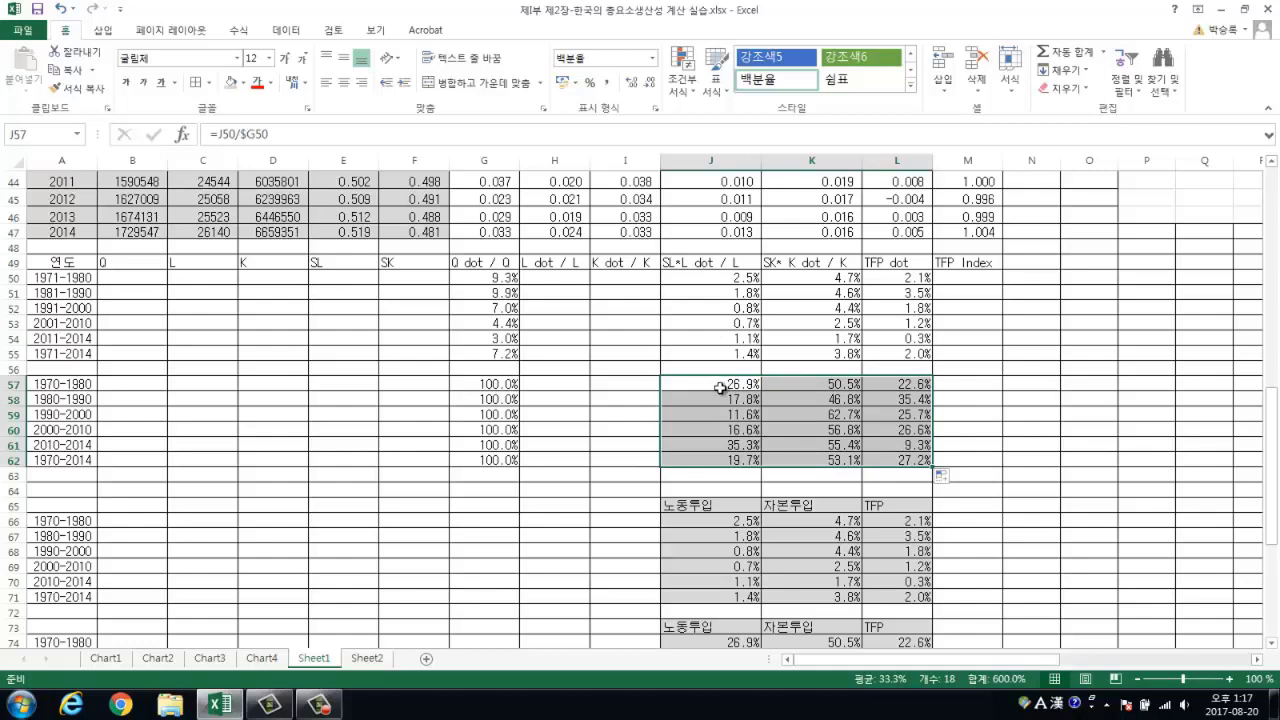
Review the contribution shares in J57:L62 and period averages in J50:L55 alongside the chart source tables in rows 65-79
click(816, 391)
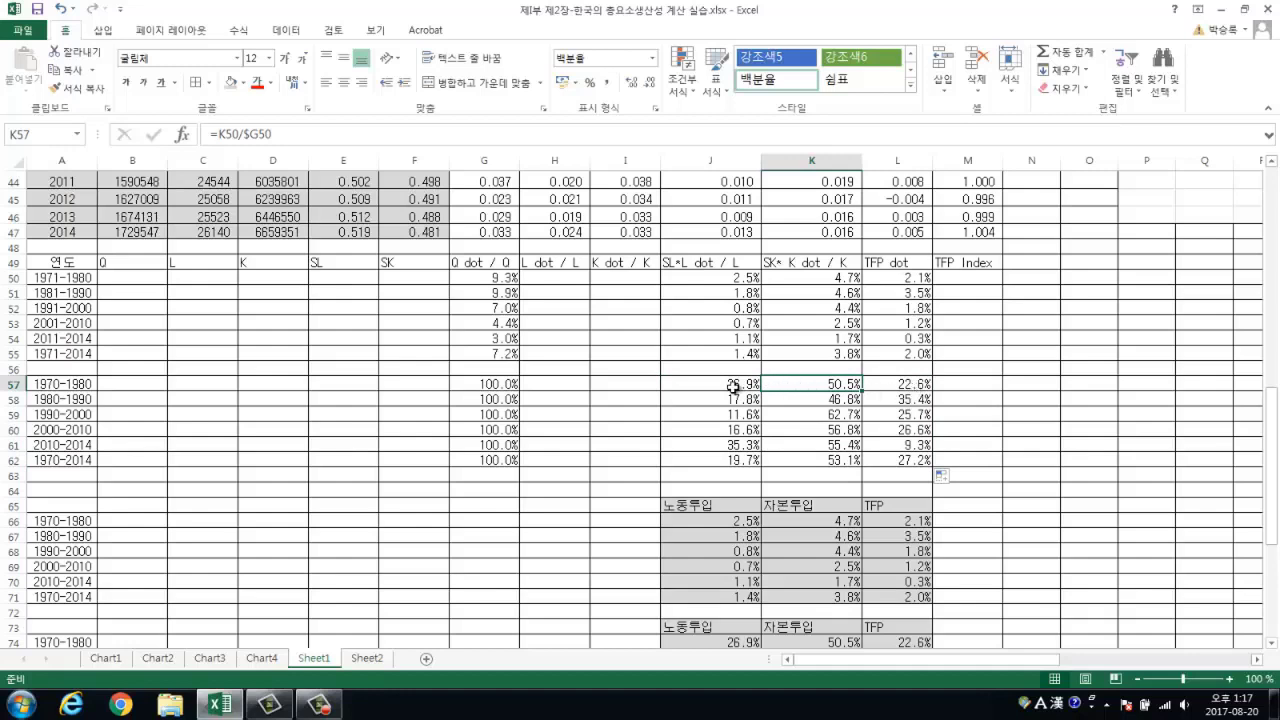
drag(733, 387, 872, 456)
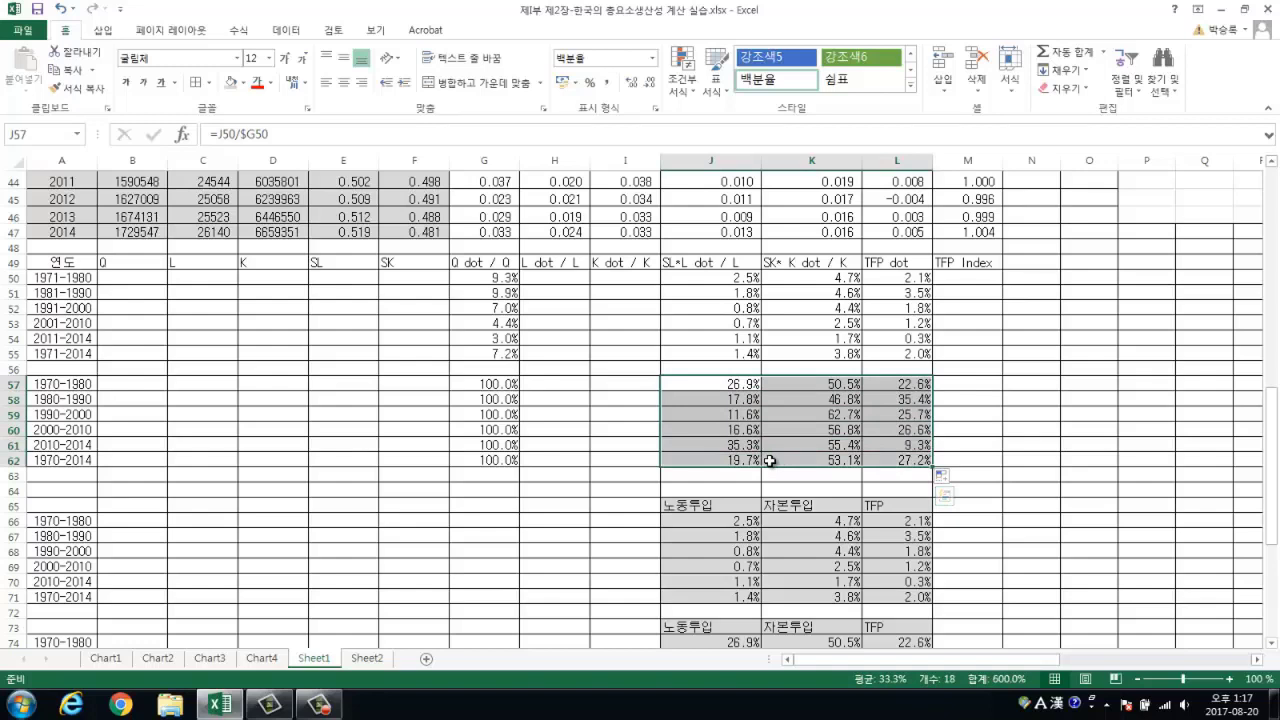
drag(707, 279, 886, 352)
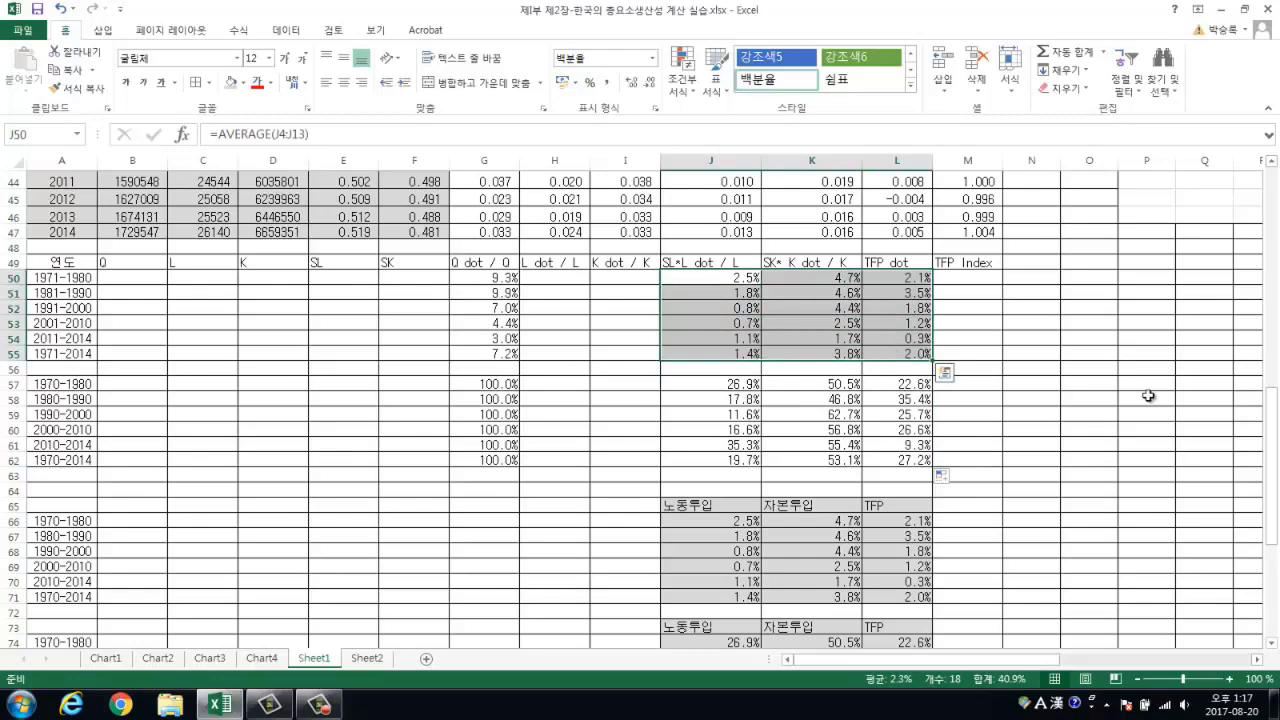
scroll(1141, 423, down, 2)
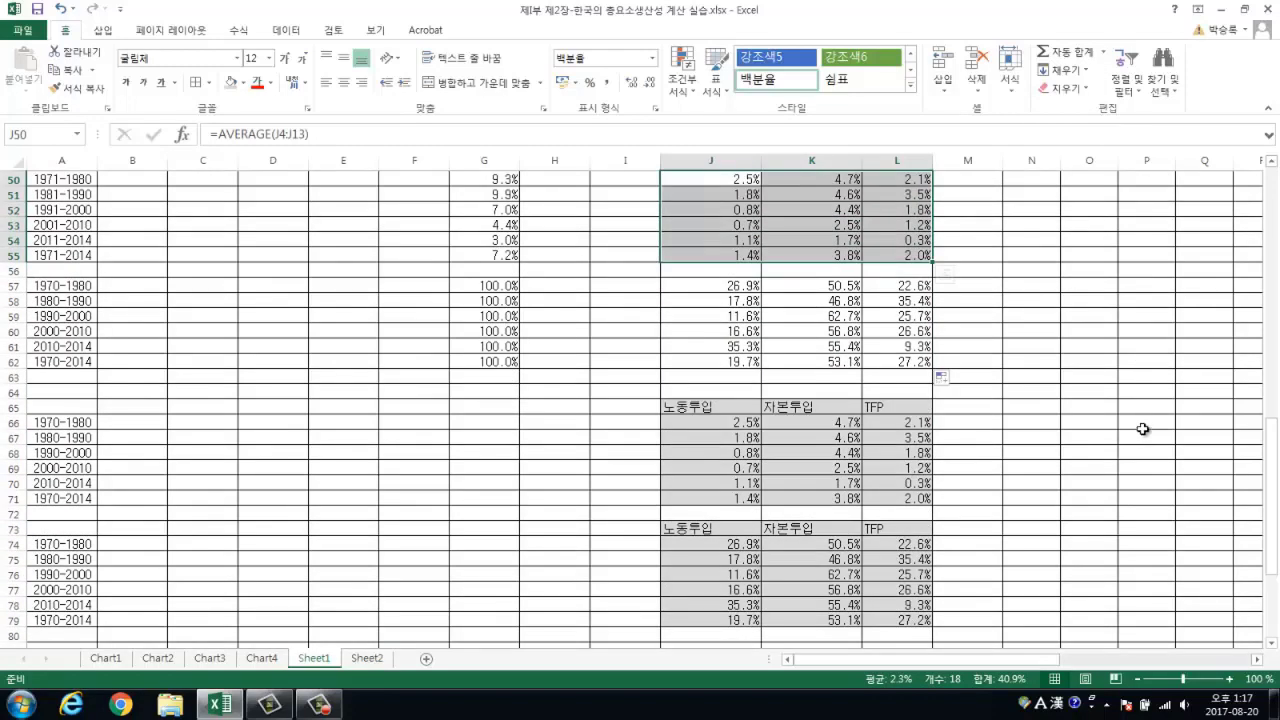
scroll(1152, 556, up, 4)
scroll(924, 620, down, 3)
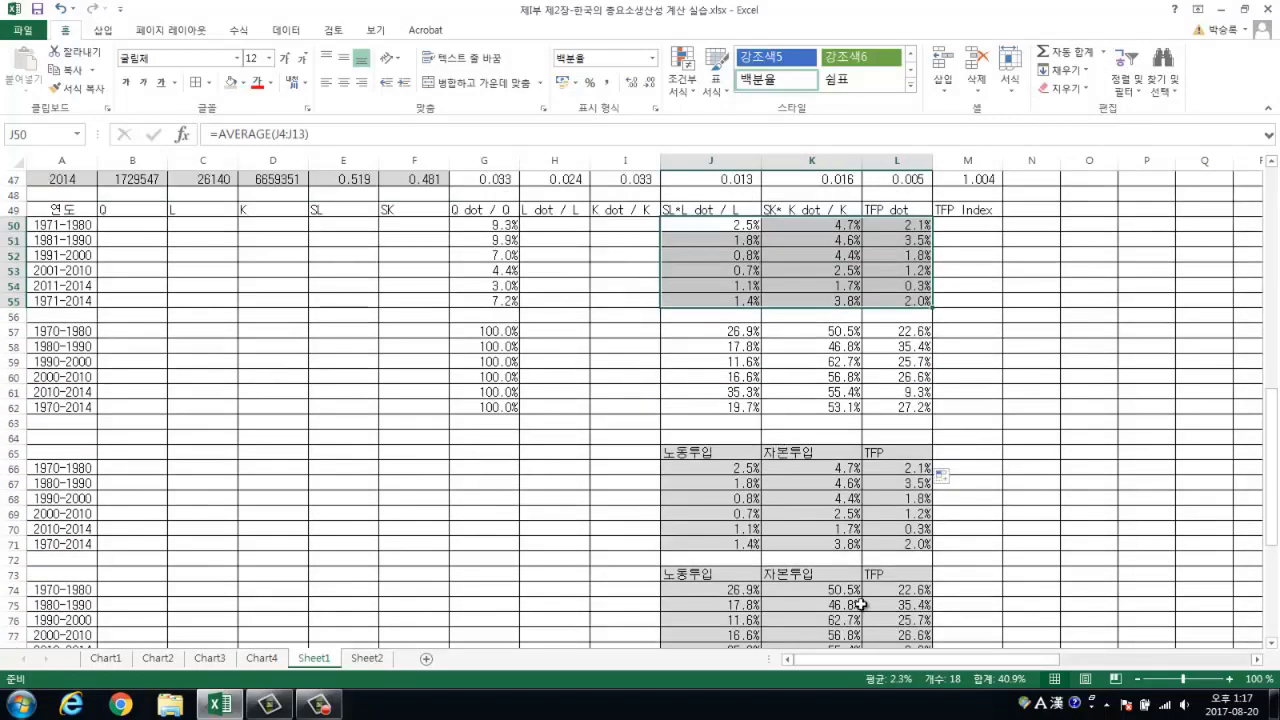
scroll(860, 604, up, 1)
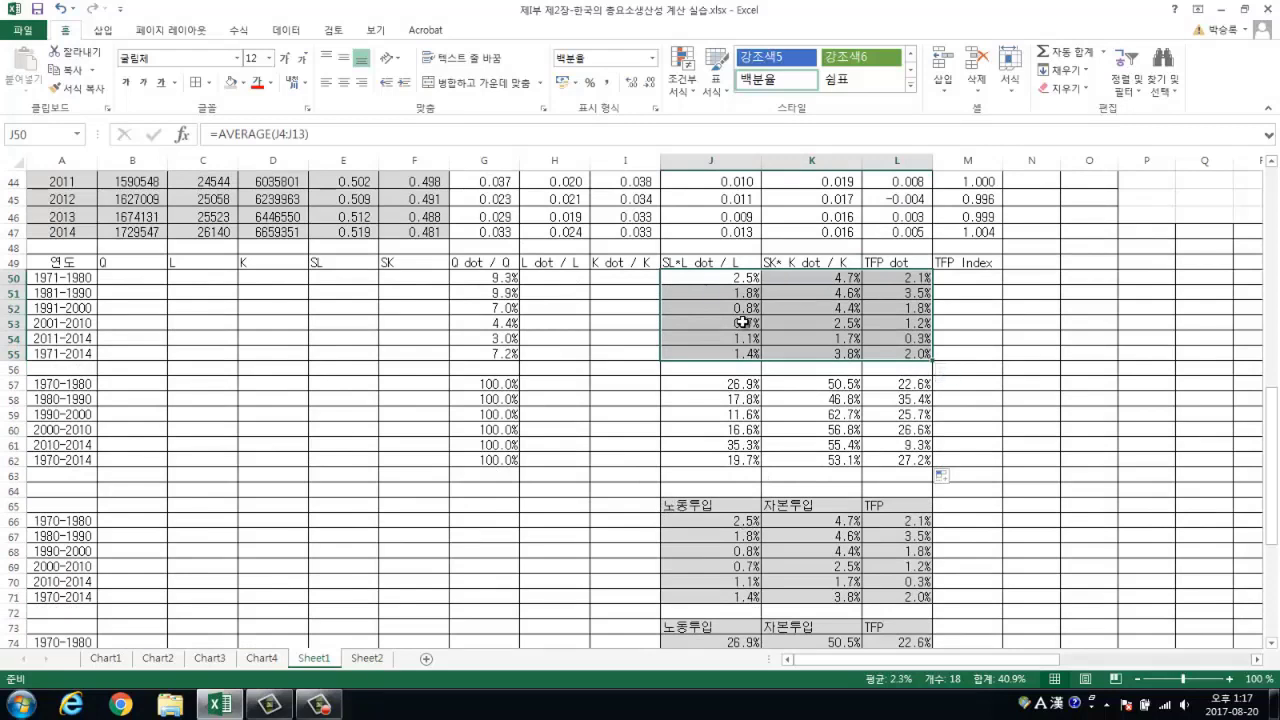
drag(712, 278, 890, 352)
scroll(790, 566, down, 2)
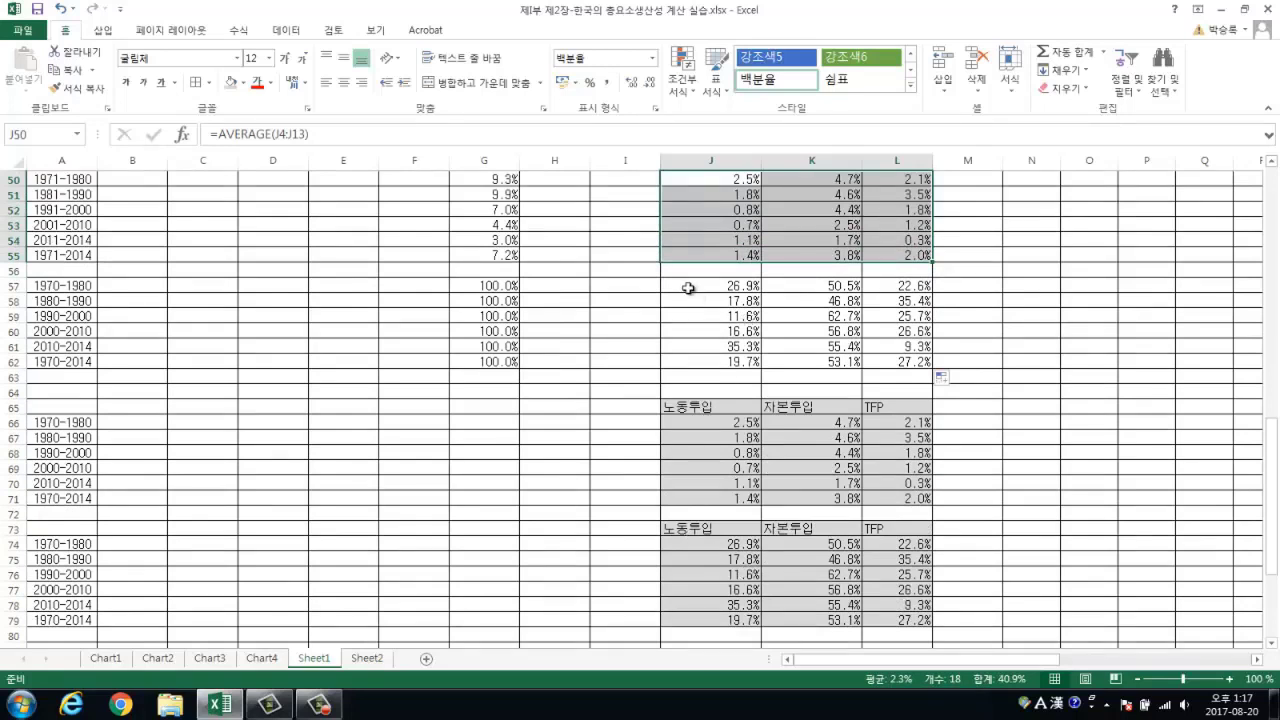
drag(688, 289, 874, 382)
scroll(772, 540, down, 3)
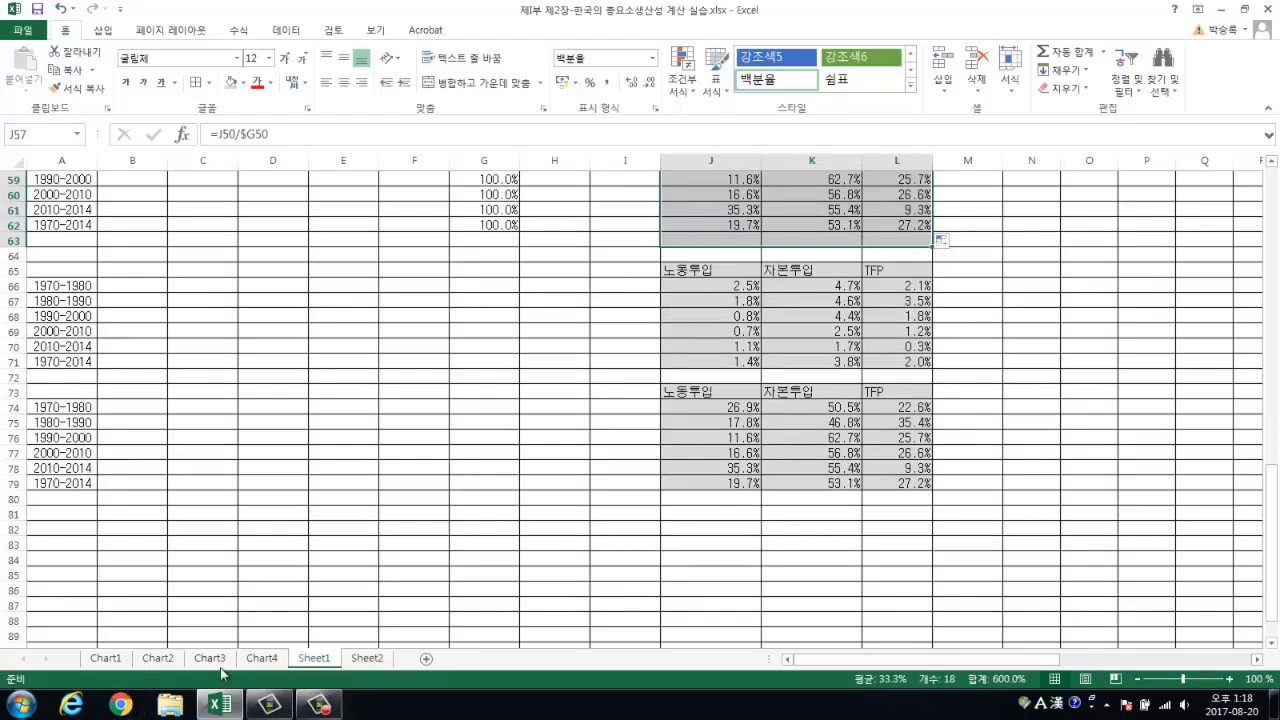
Examine Chart1 to Chart4 for growth contributions by period, contribution shares, yearly TFP growth and the TFP index
click(106, 658)
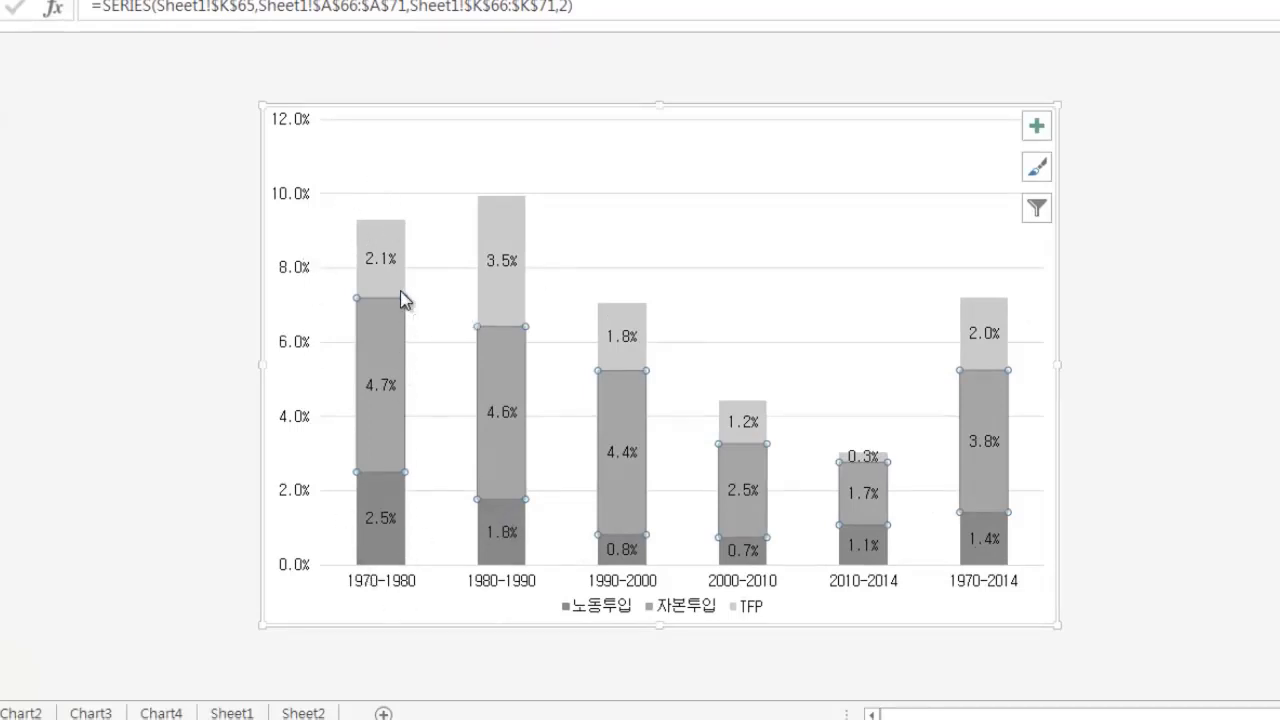
click(384, 560)
click(376, 388)
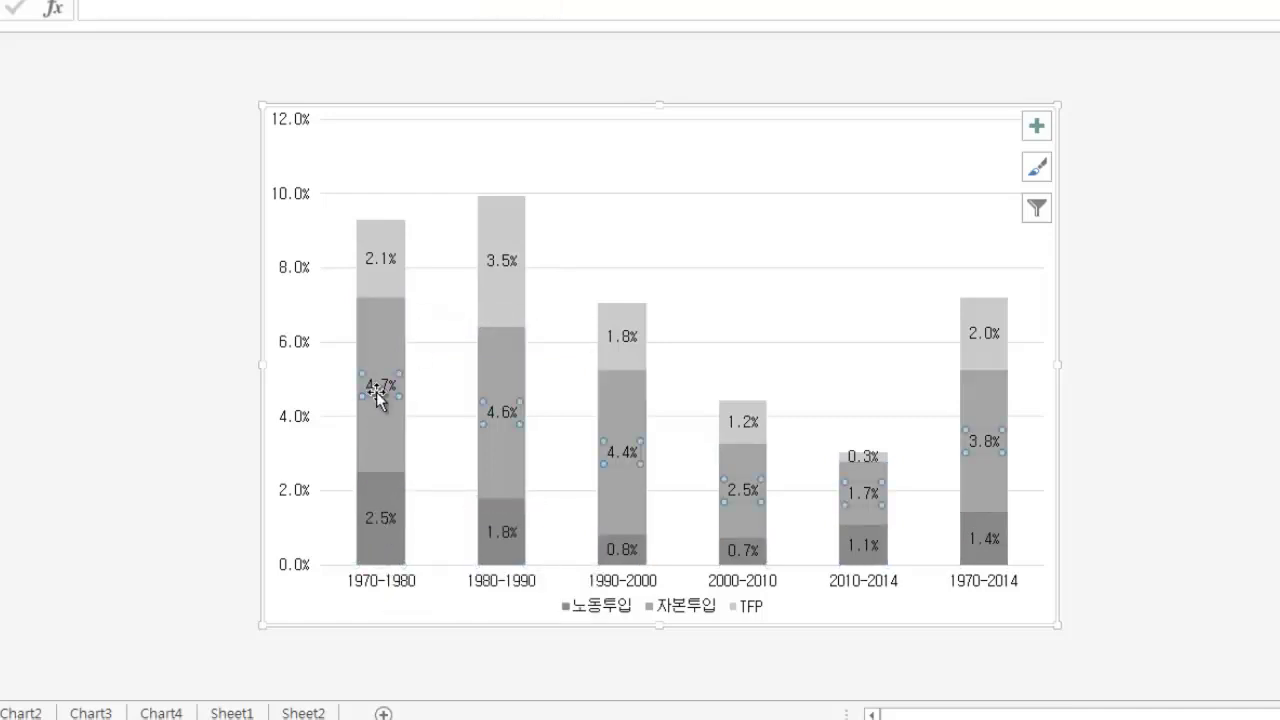
click(379, 270)
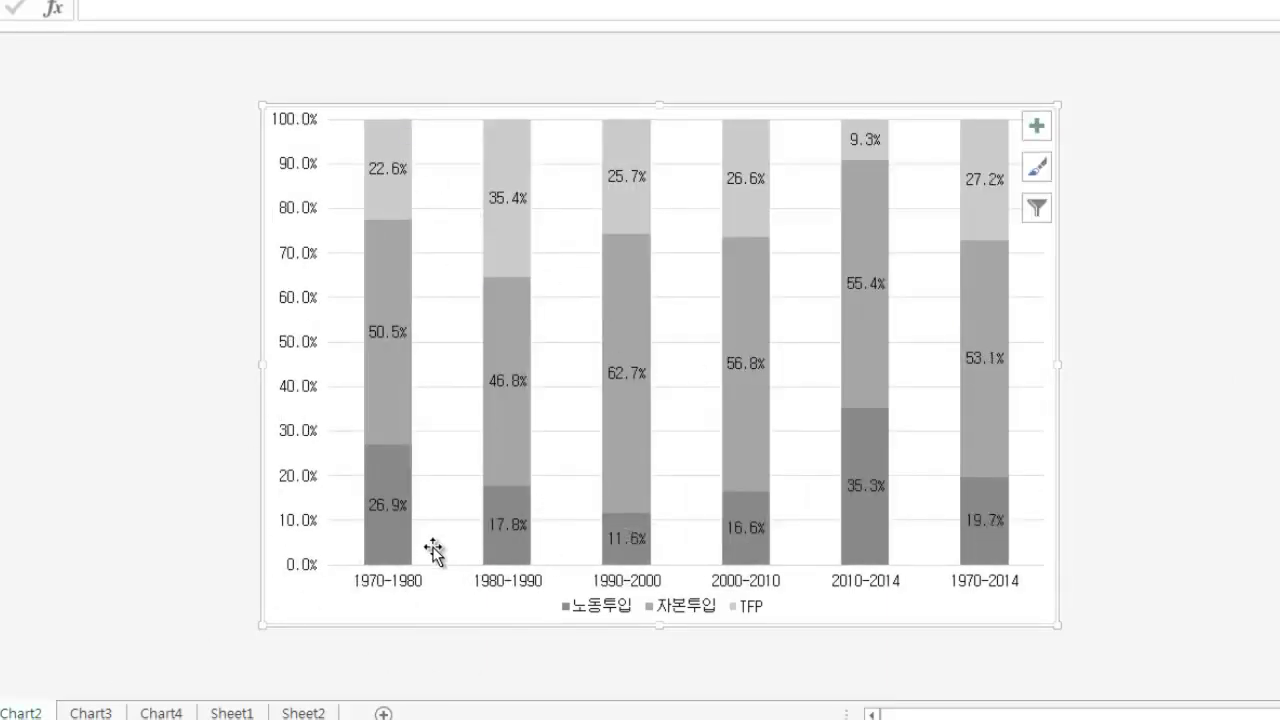
click(88, 712)
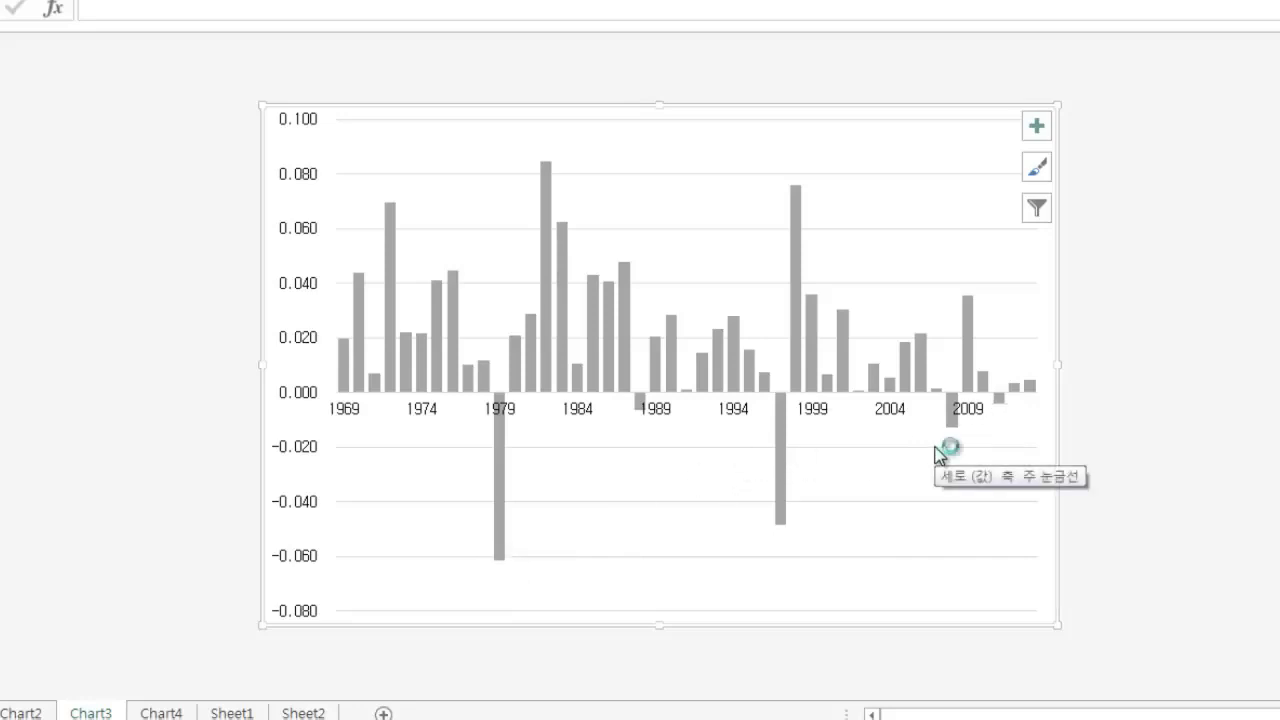
click(172, 712)
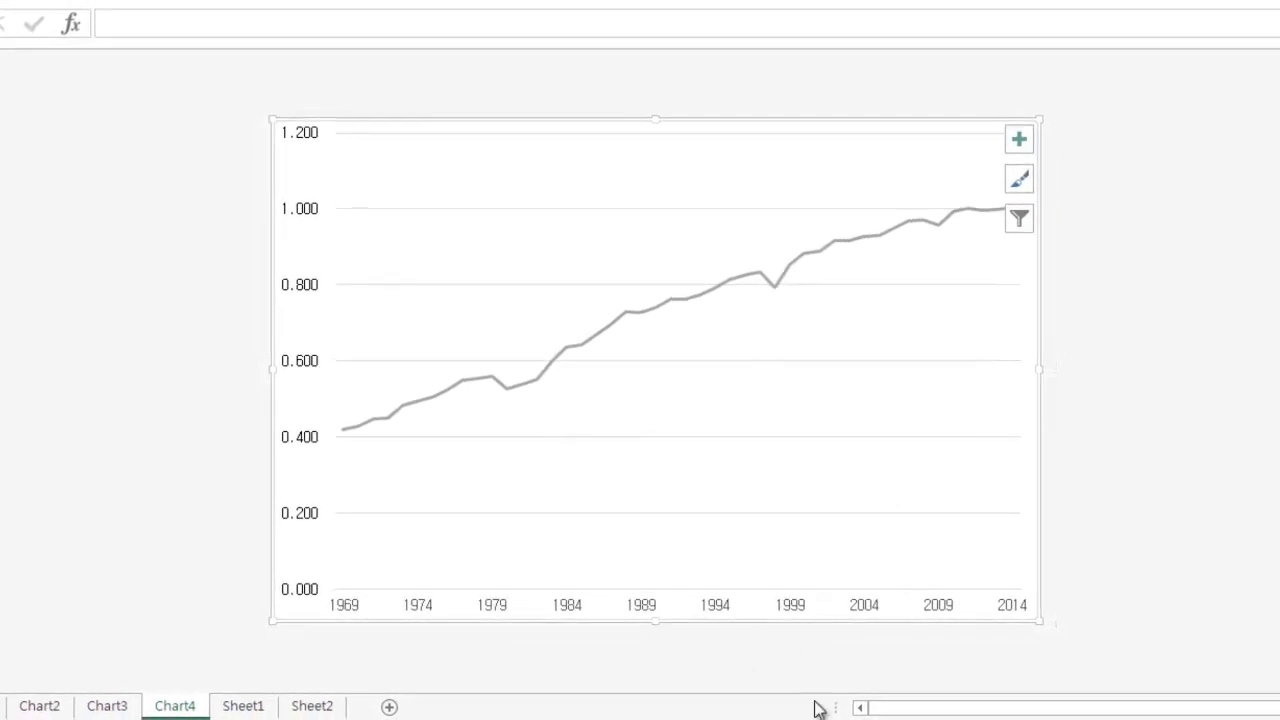
Return to Sheet1 and select the 1969-2014 labour input data in C2:C47 for review
click(241, 707)
scroll(200, 543, up, 20)
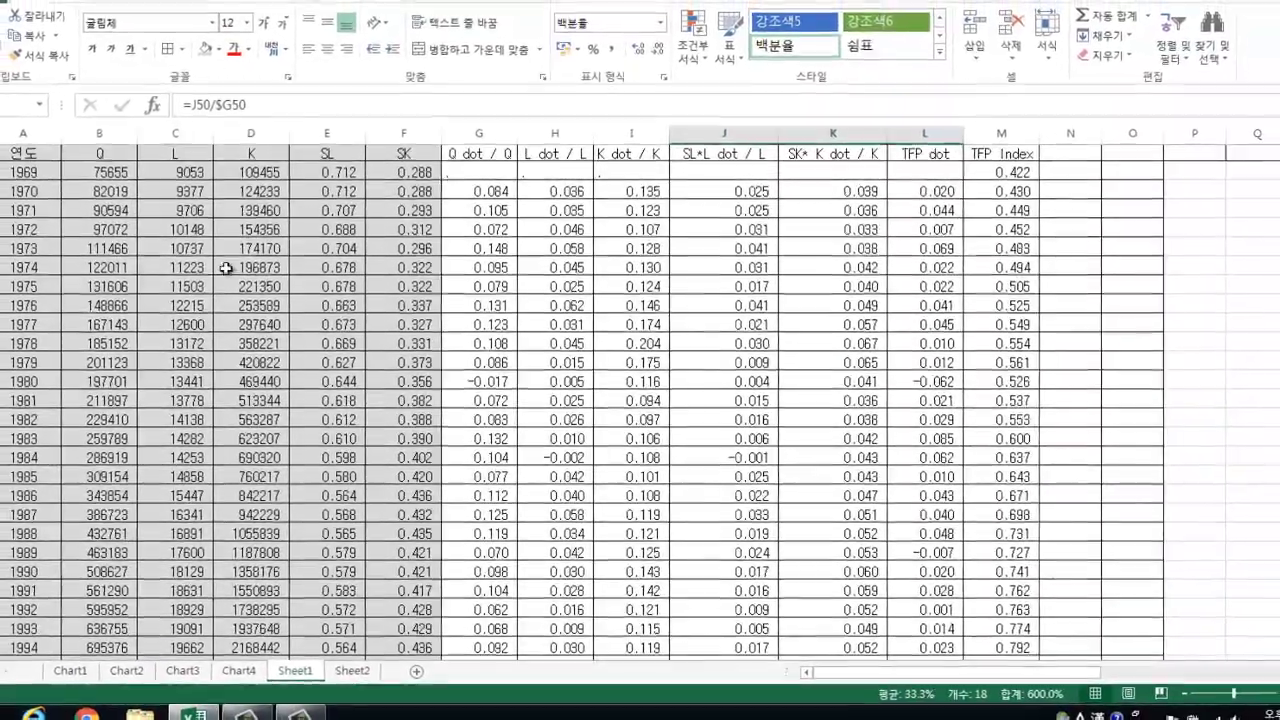
click(185, 170)
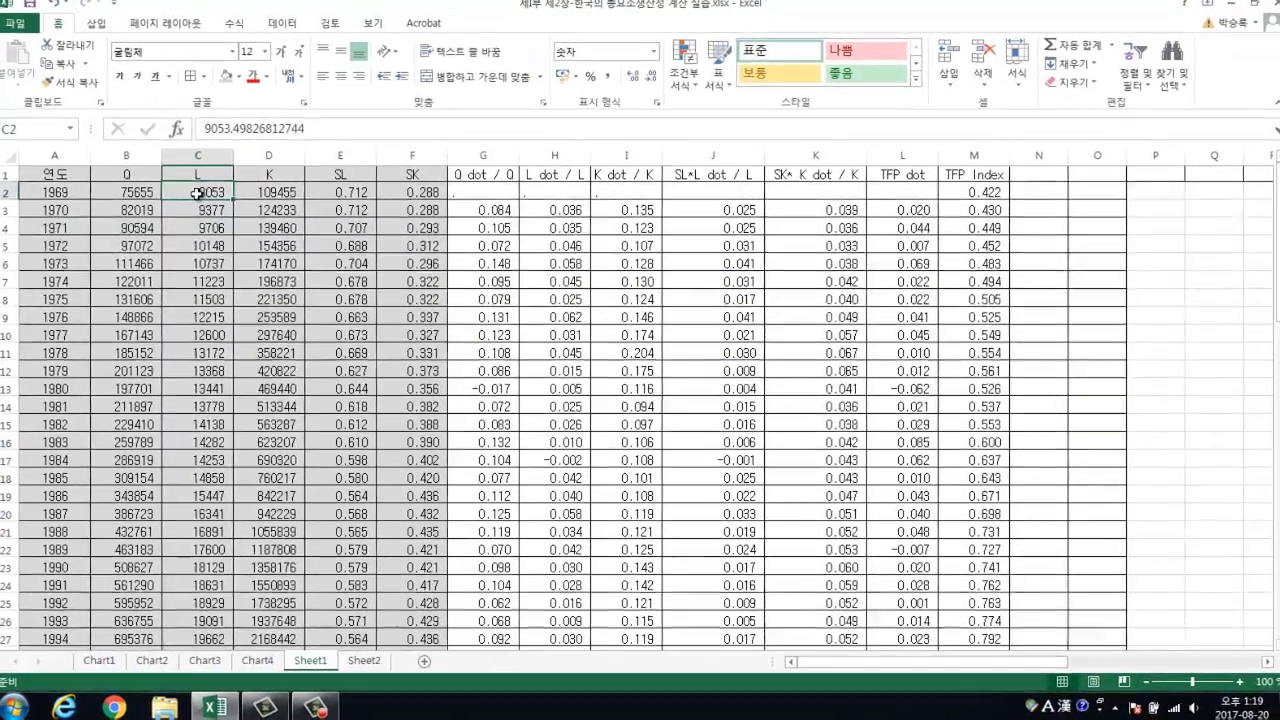
drag(198, 193, 200, 362)
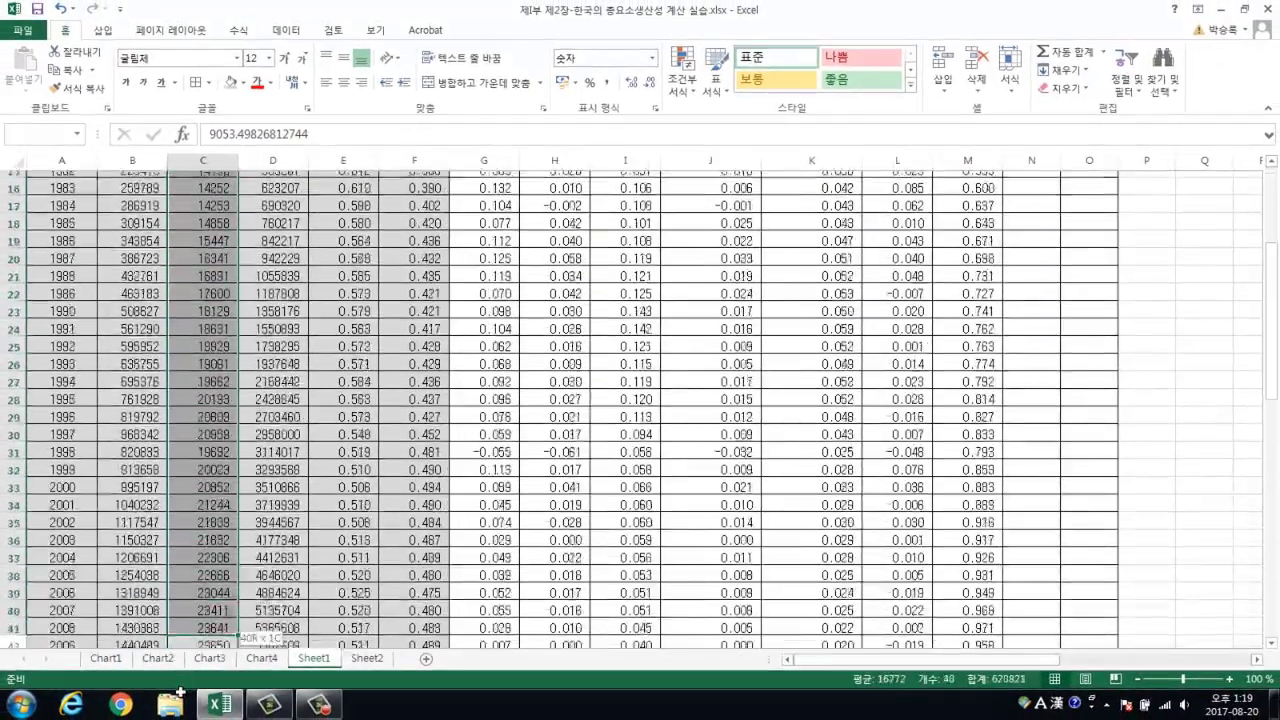
drag(207, 630, 205, 578)
scroll(191, 500, up, 7)
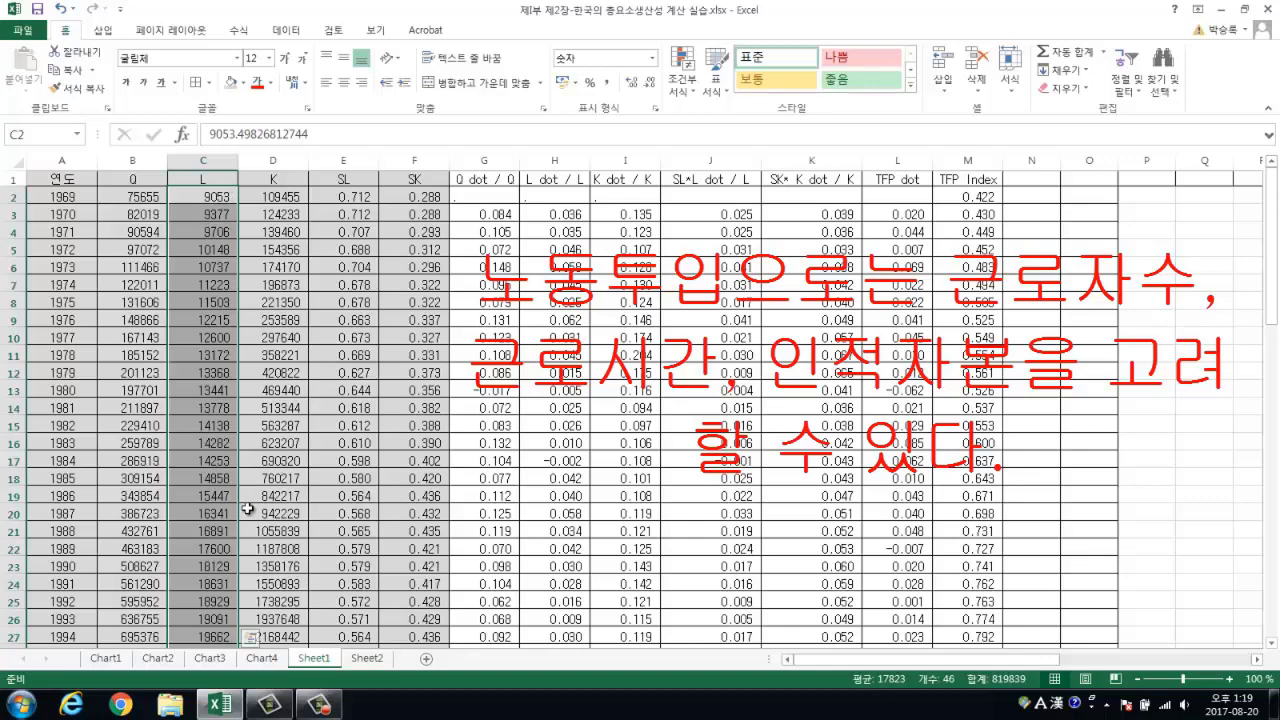
Switch to Sheet2 and inspect the labour input column L, its avh and hc components, and the emp*avh*hc formula in T2
click(367, 659)
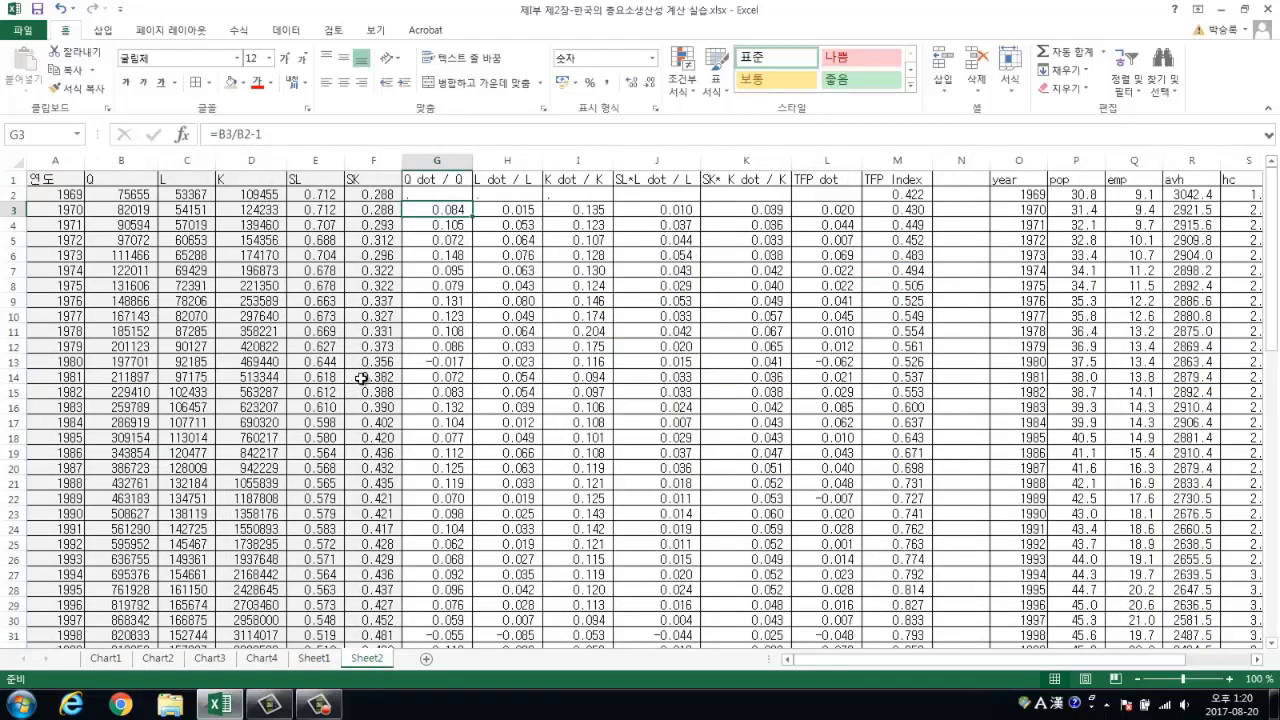
click(188, 166)
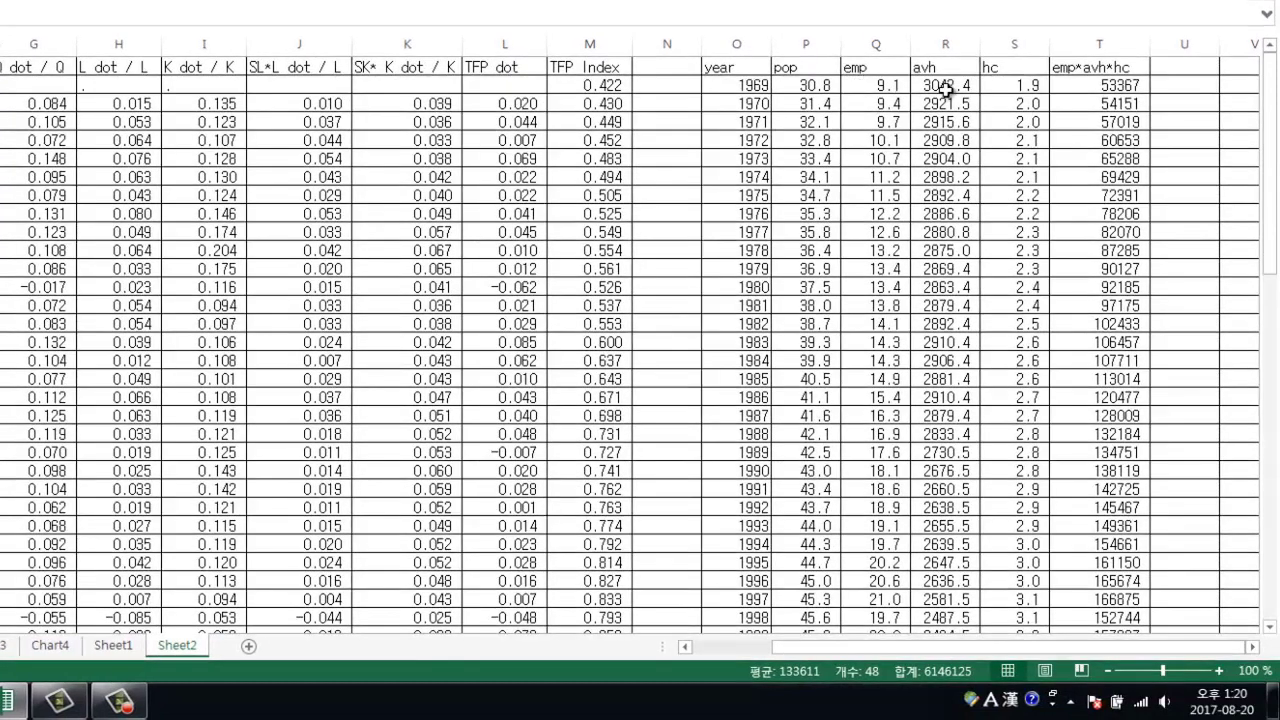
click(945, 88)
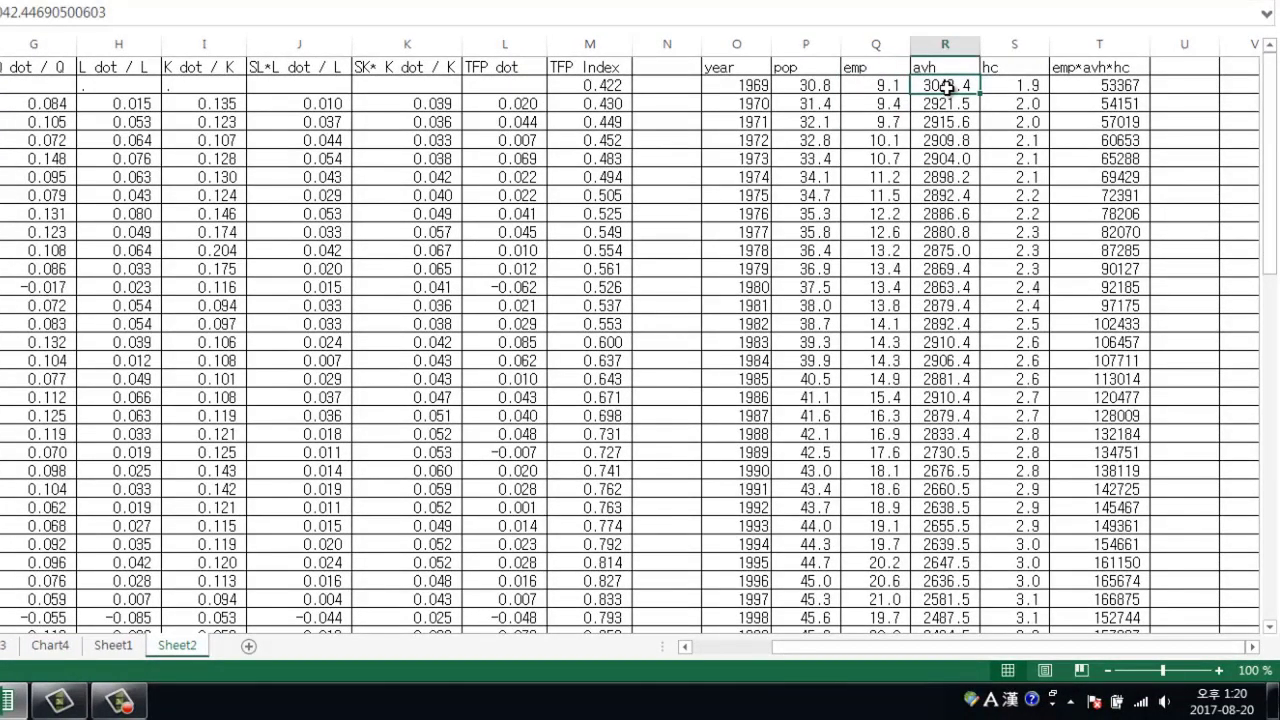
click(995, 82)
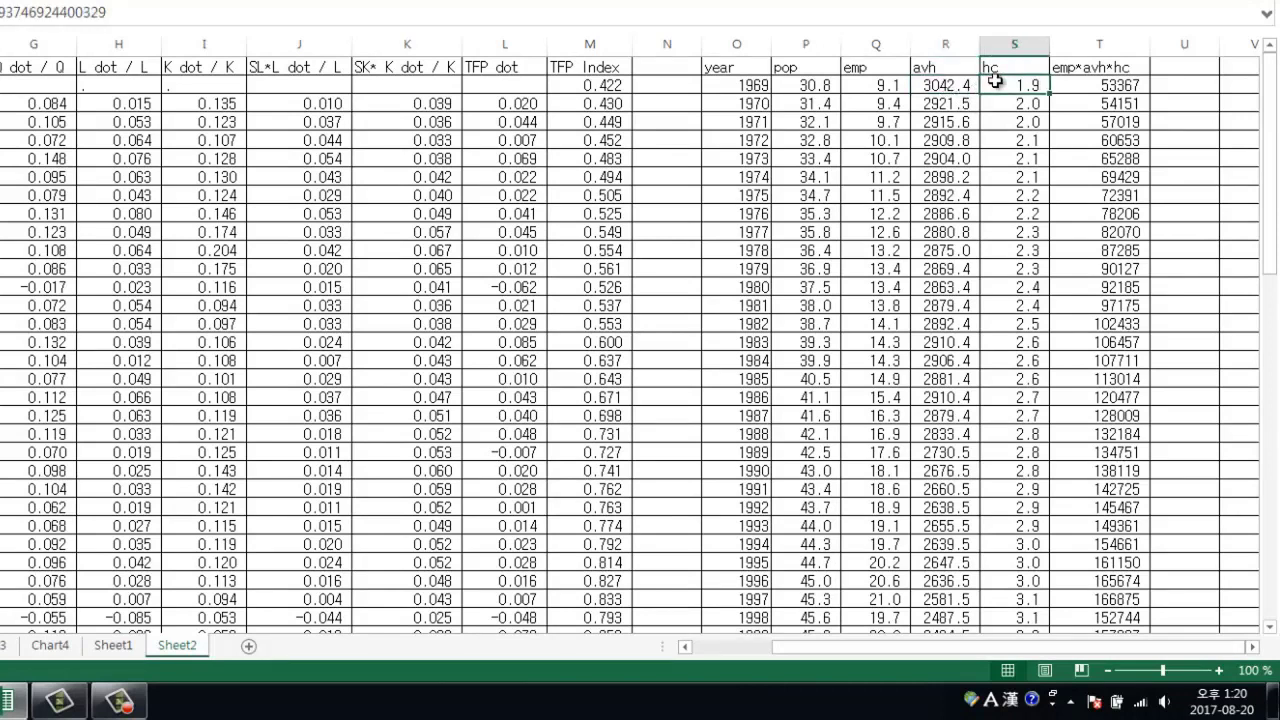
click(1090, 87)
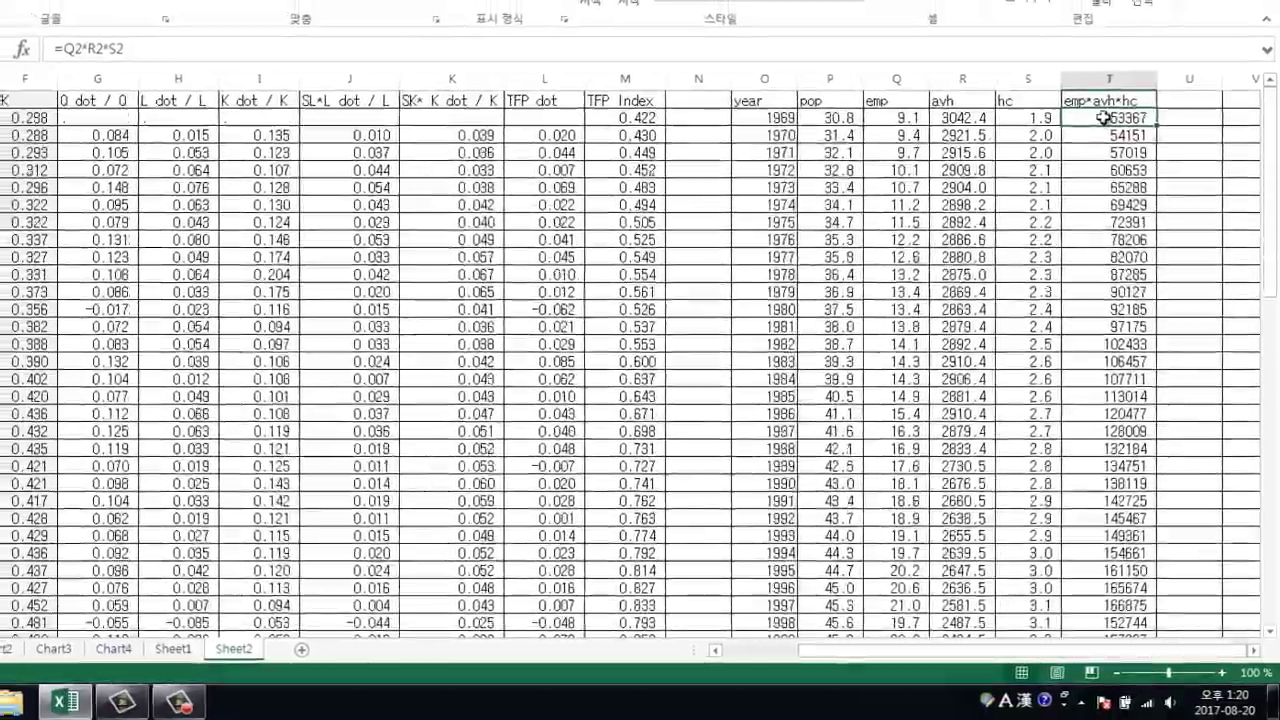
Select the 1969-2014 emp*avh*hc values in column T and compare them with the labour input starting in C2
drag(1103, 118, 1140, 350)
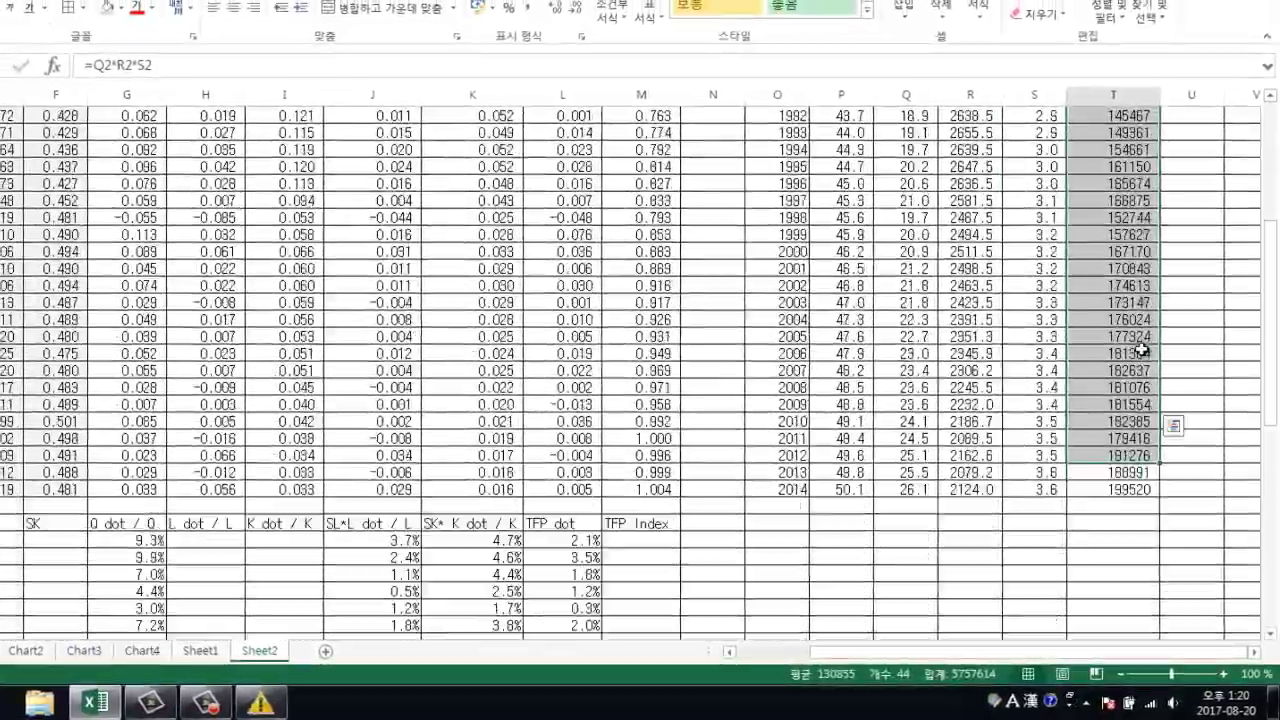
scroll(1150, 370, down, 2)
click(1118, 396)
key(ctrl+shift+Up)
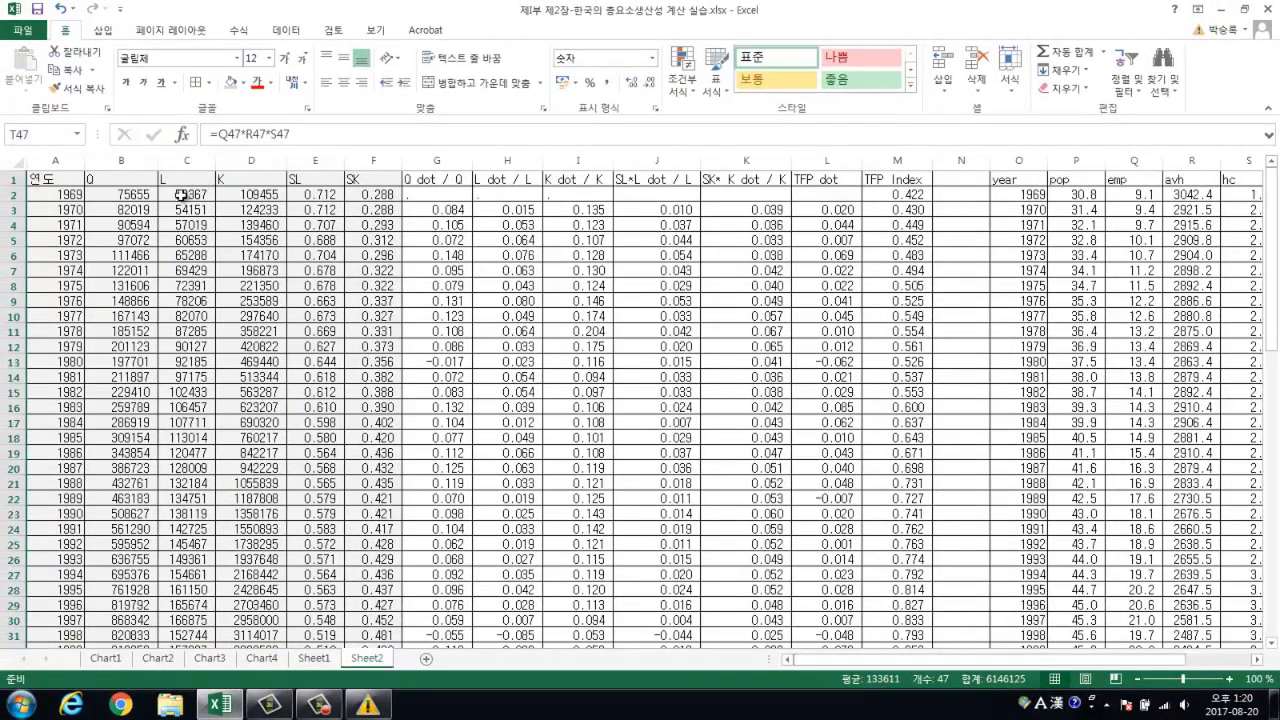
click(180, 195)
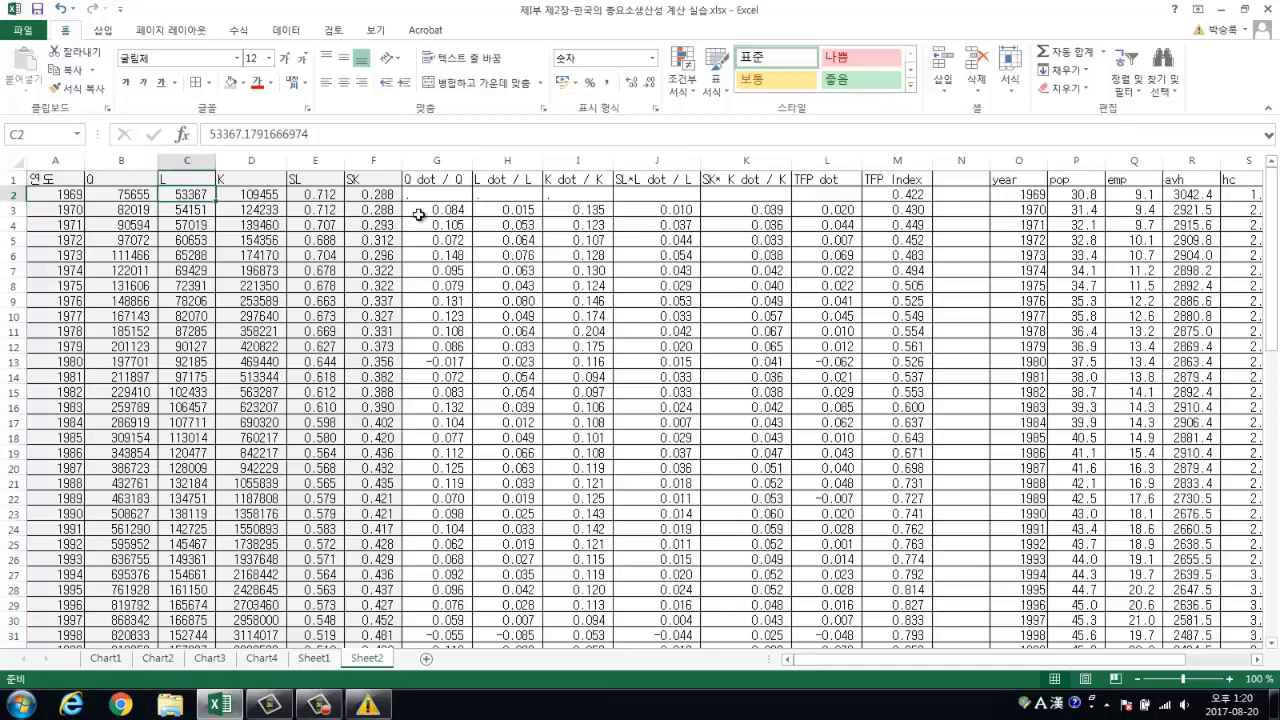
Review Sheet2 columns G to M one by one, from output, labour and capital growth through weighted contributions to TFP growth and index
click(451, 160)
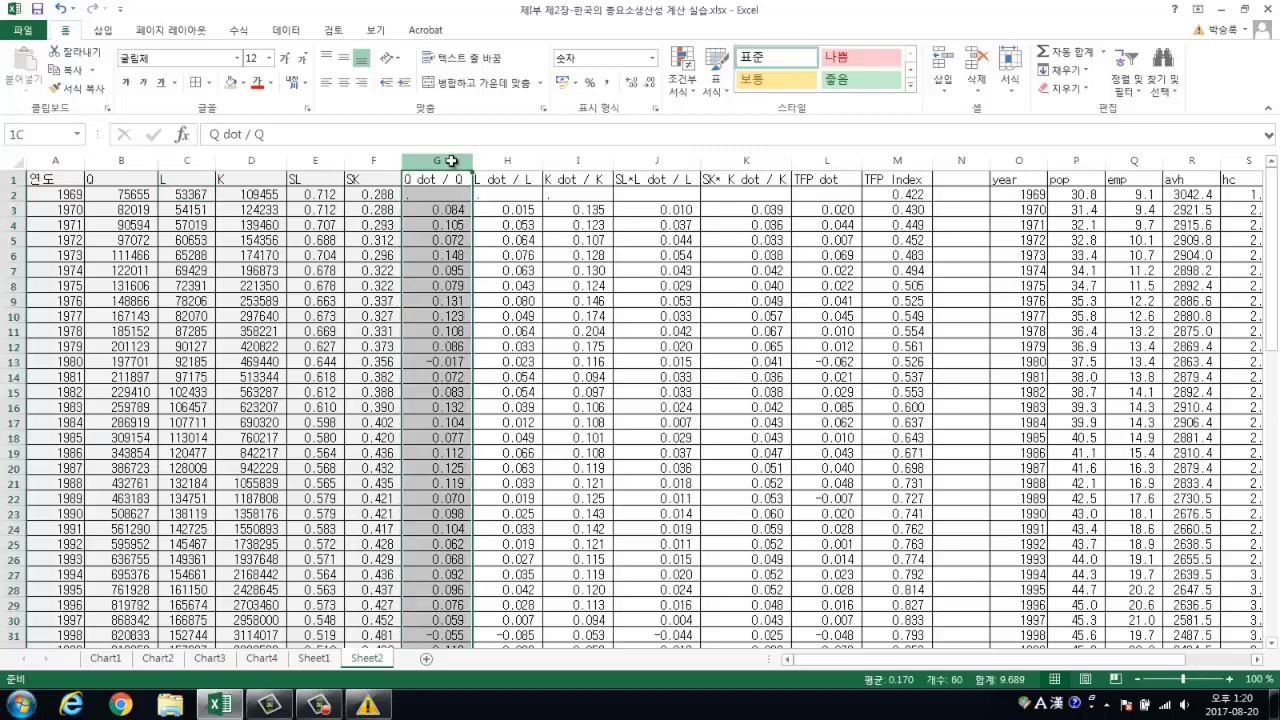
click(507, 160)
click(563, 160)
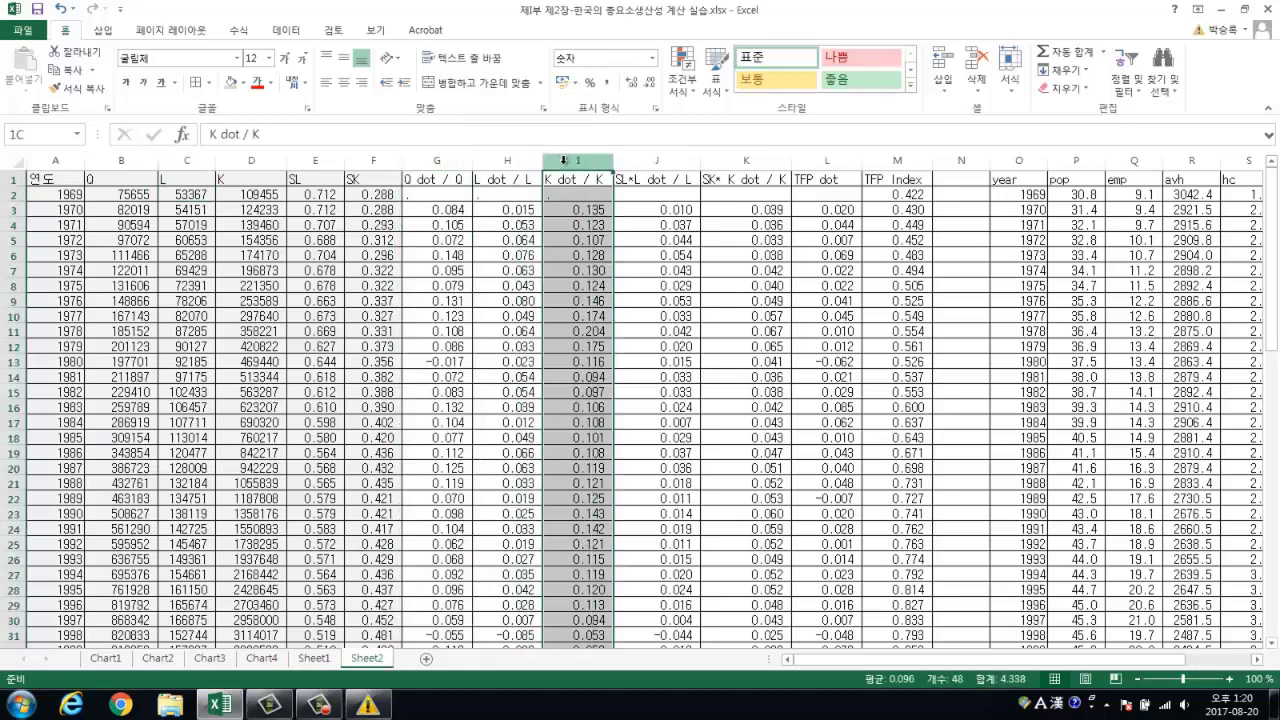
click(652, 160)
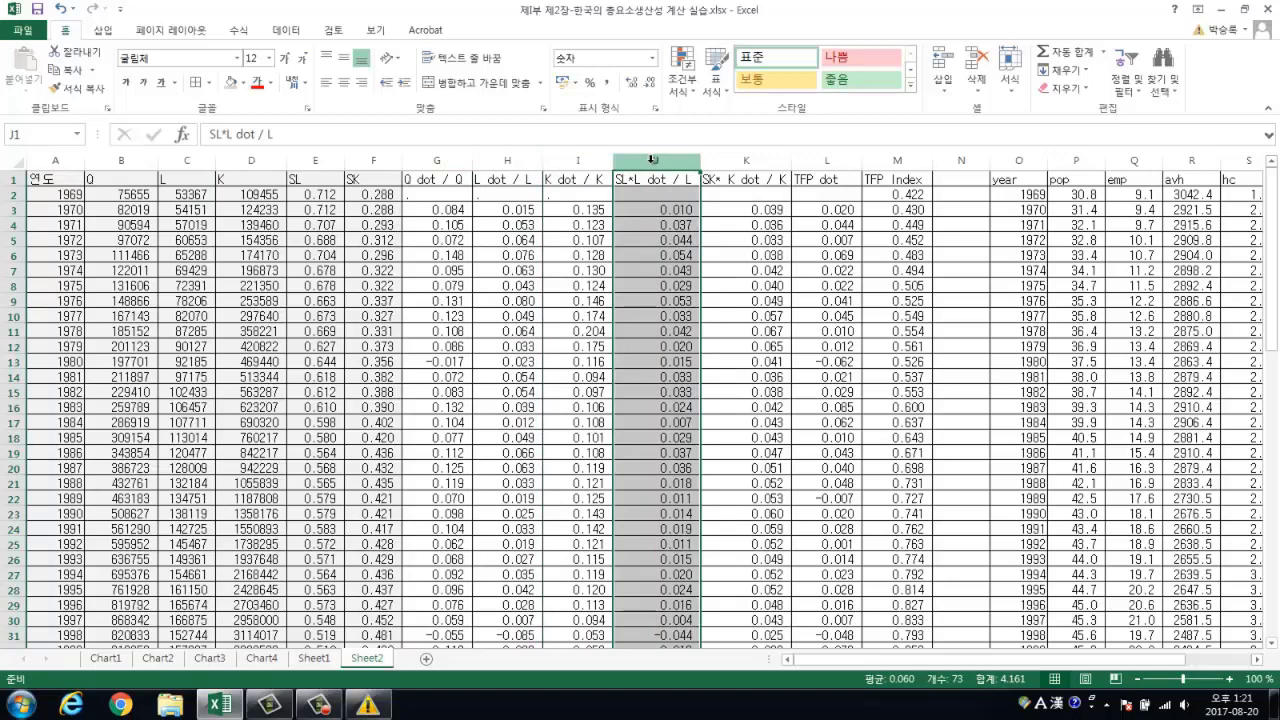
click(746, 161)
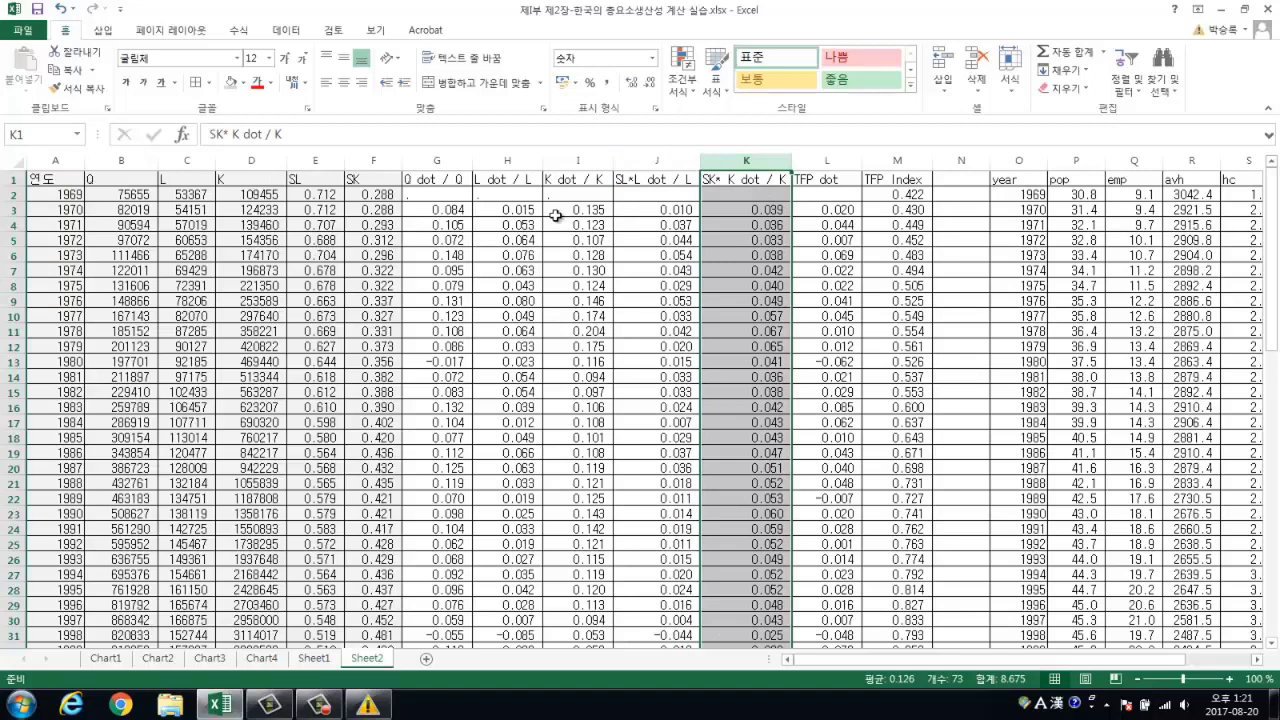
click(829, 161)
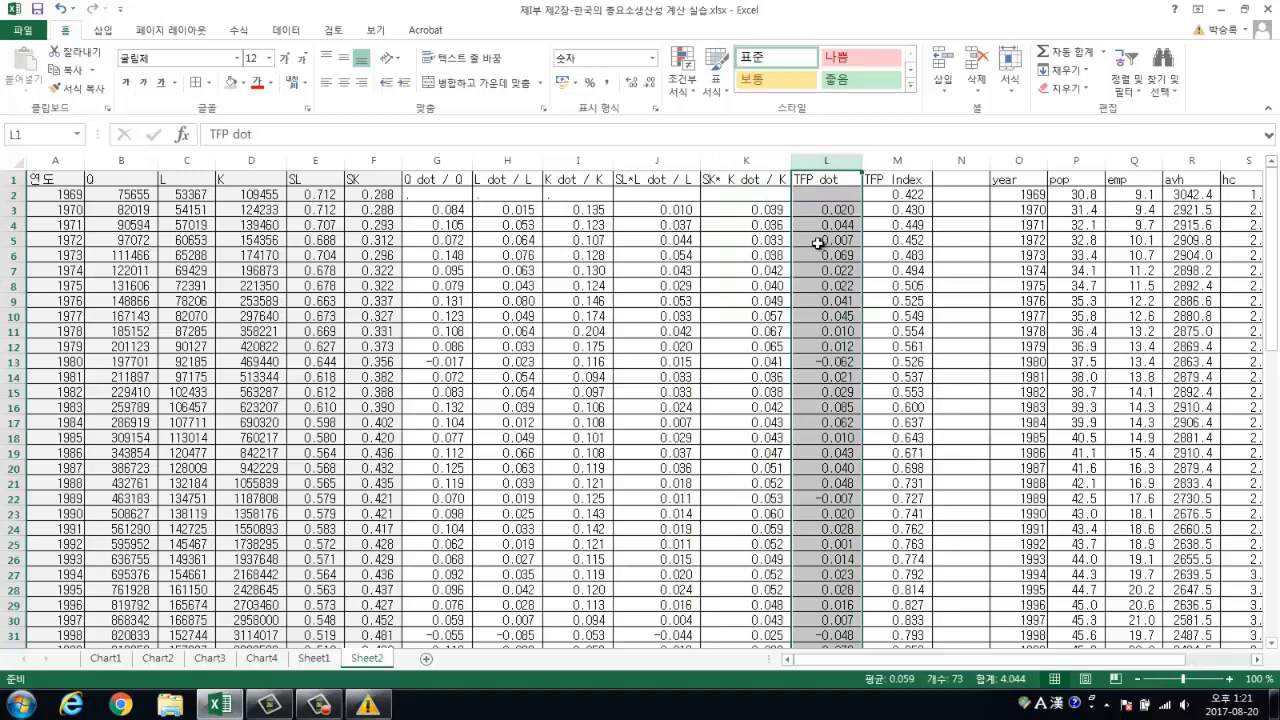
click(894, 162)
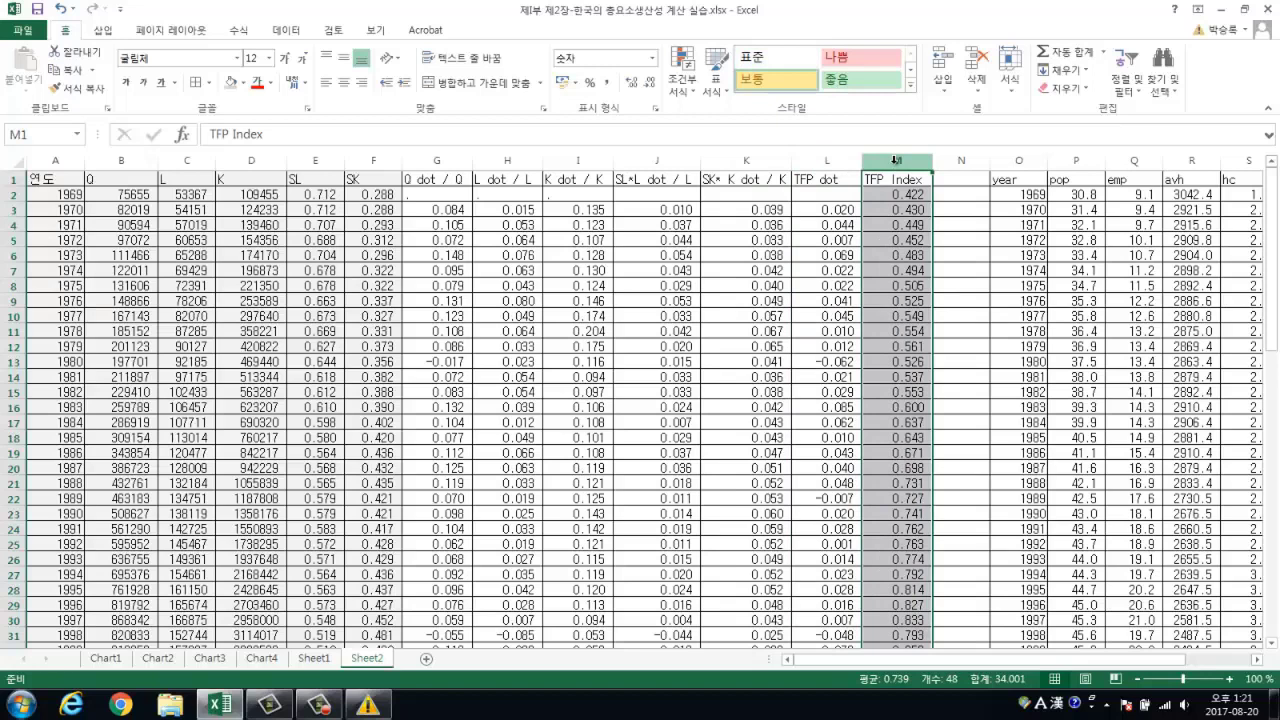